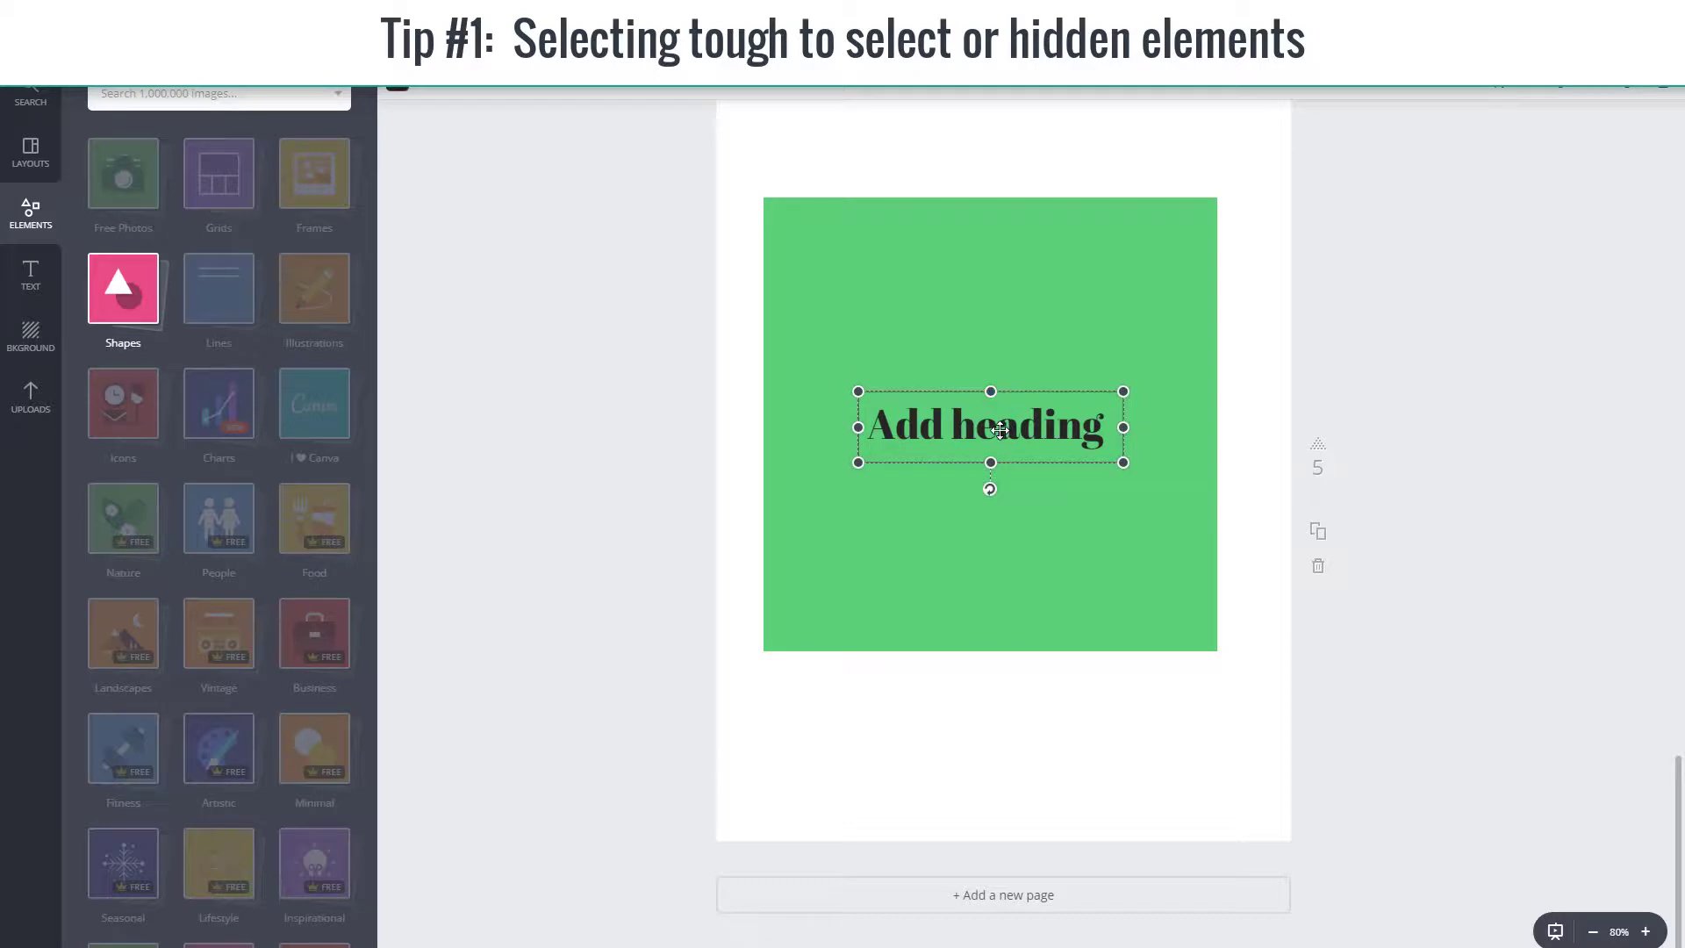
Step: Cycle the selection through the stacked green square, thin outline rectangle and "Add heading" text on page 5, ending on the heading
left_click(1001, 429)
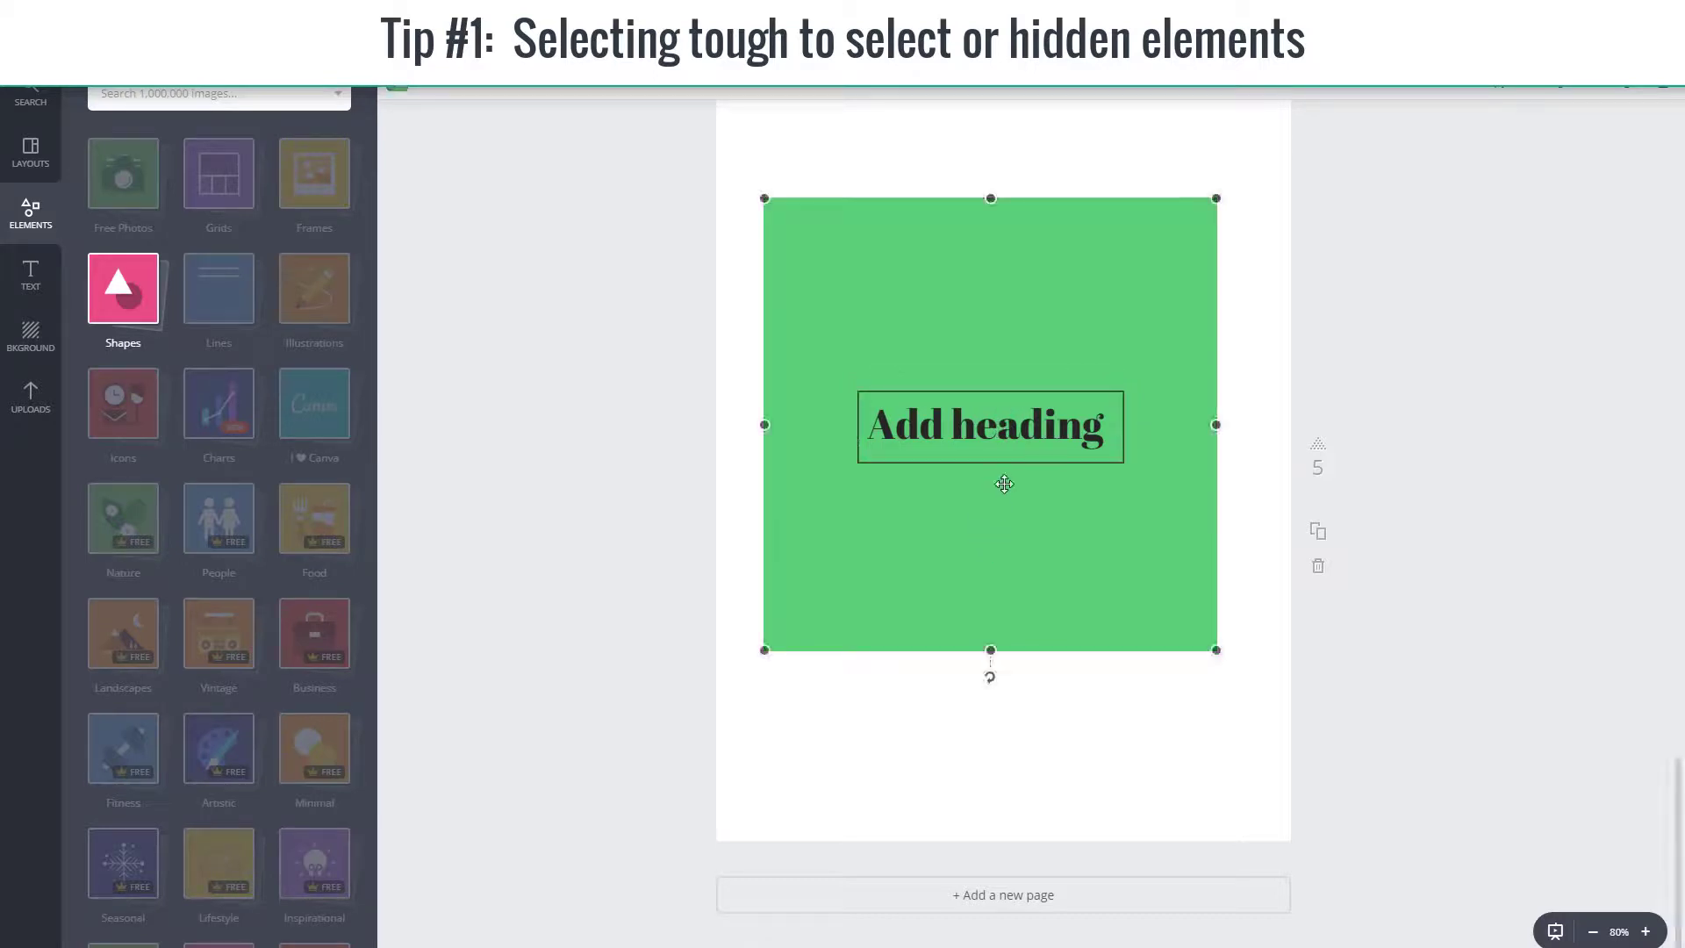
left_click(1003, 430)
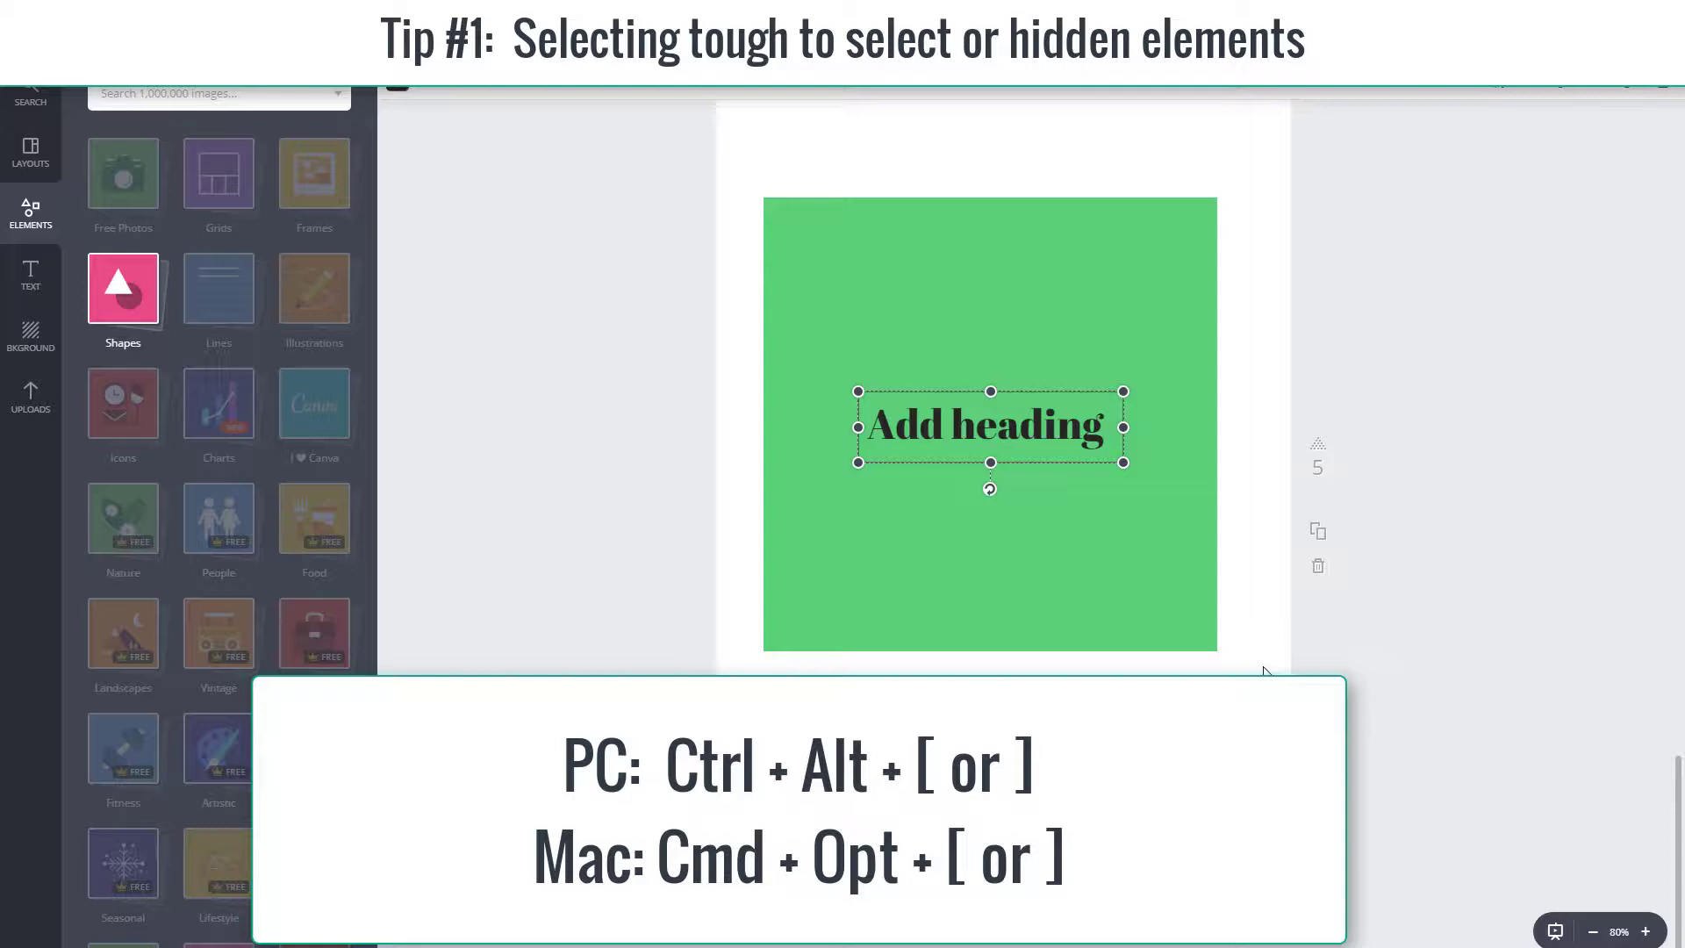
key("ctrl+alt+bracketleft")
key("ctrl+alt+bracketleft")
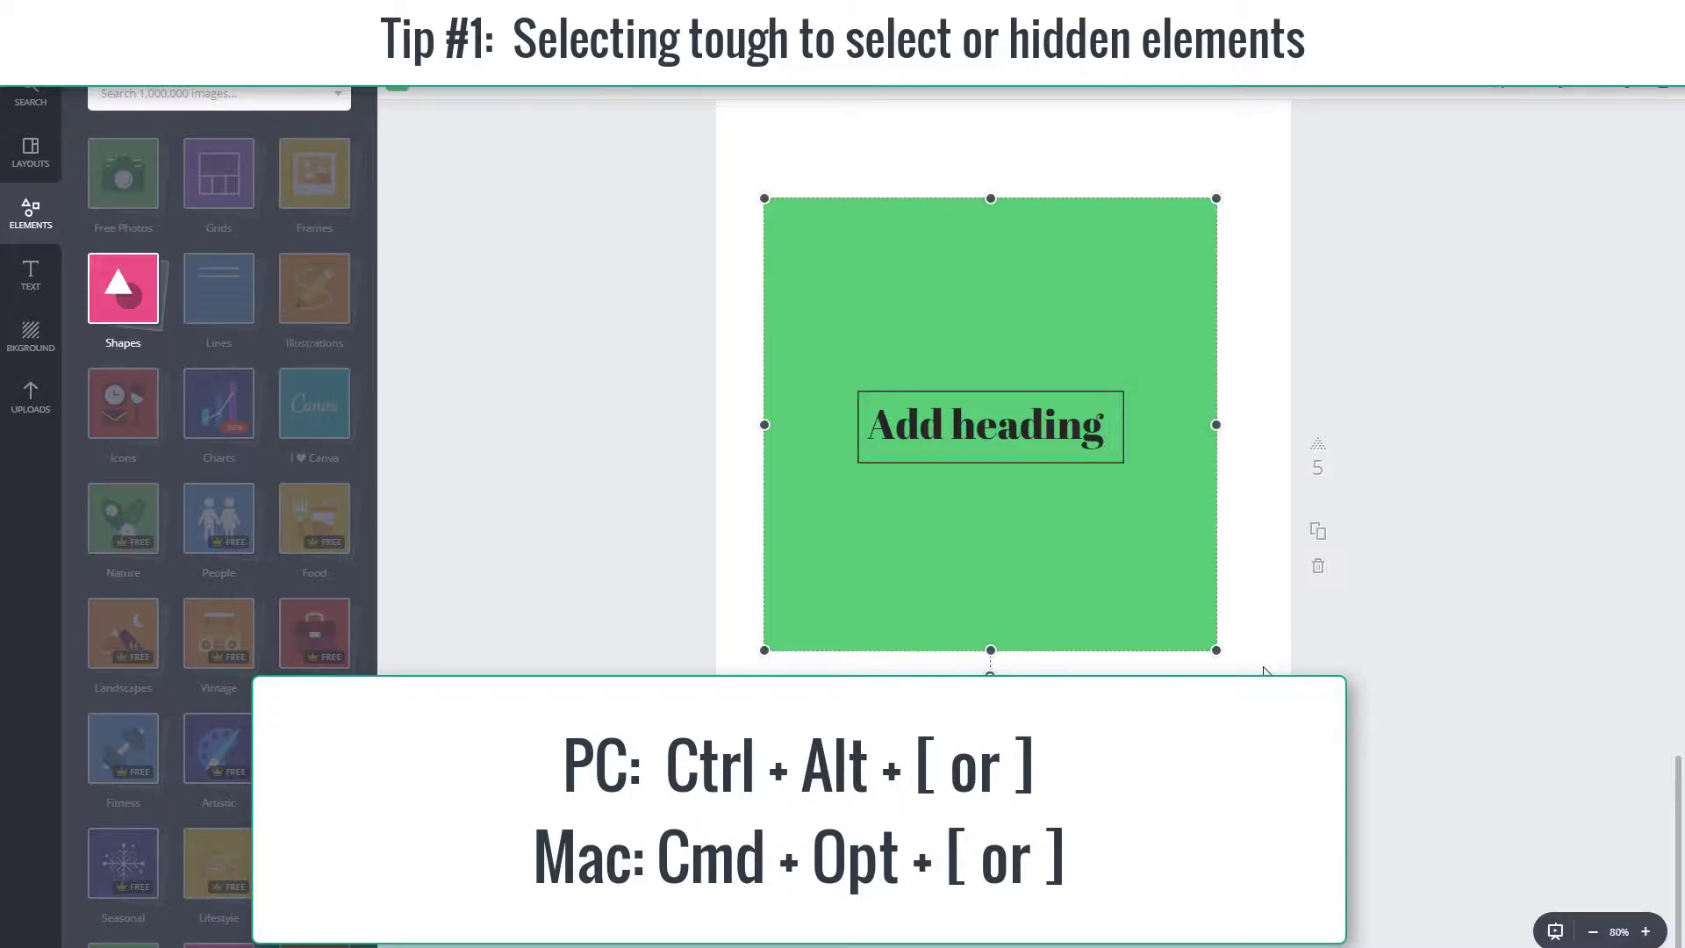
key("ctrl+alt+bracketright")
key("ctrl+alt+bracketleft")
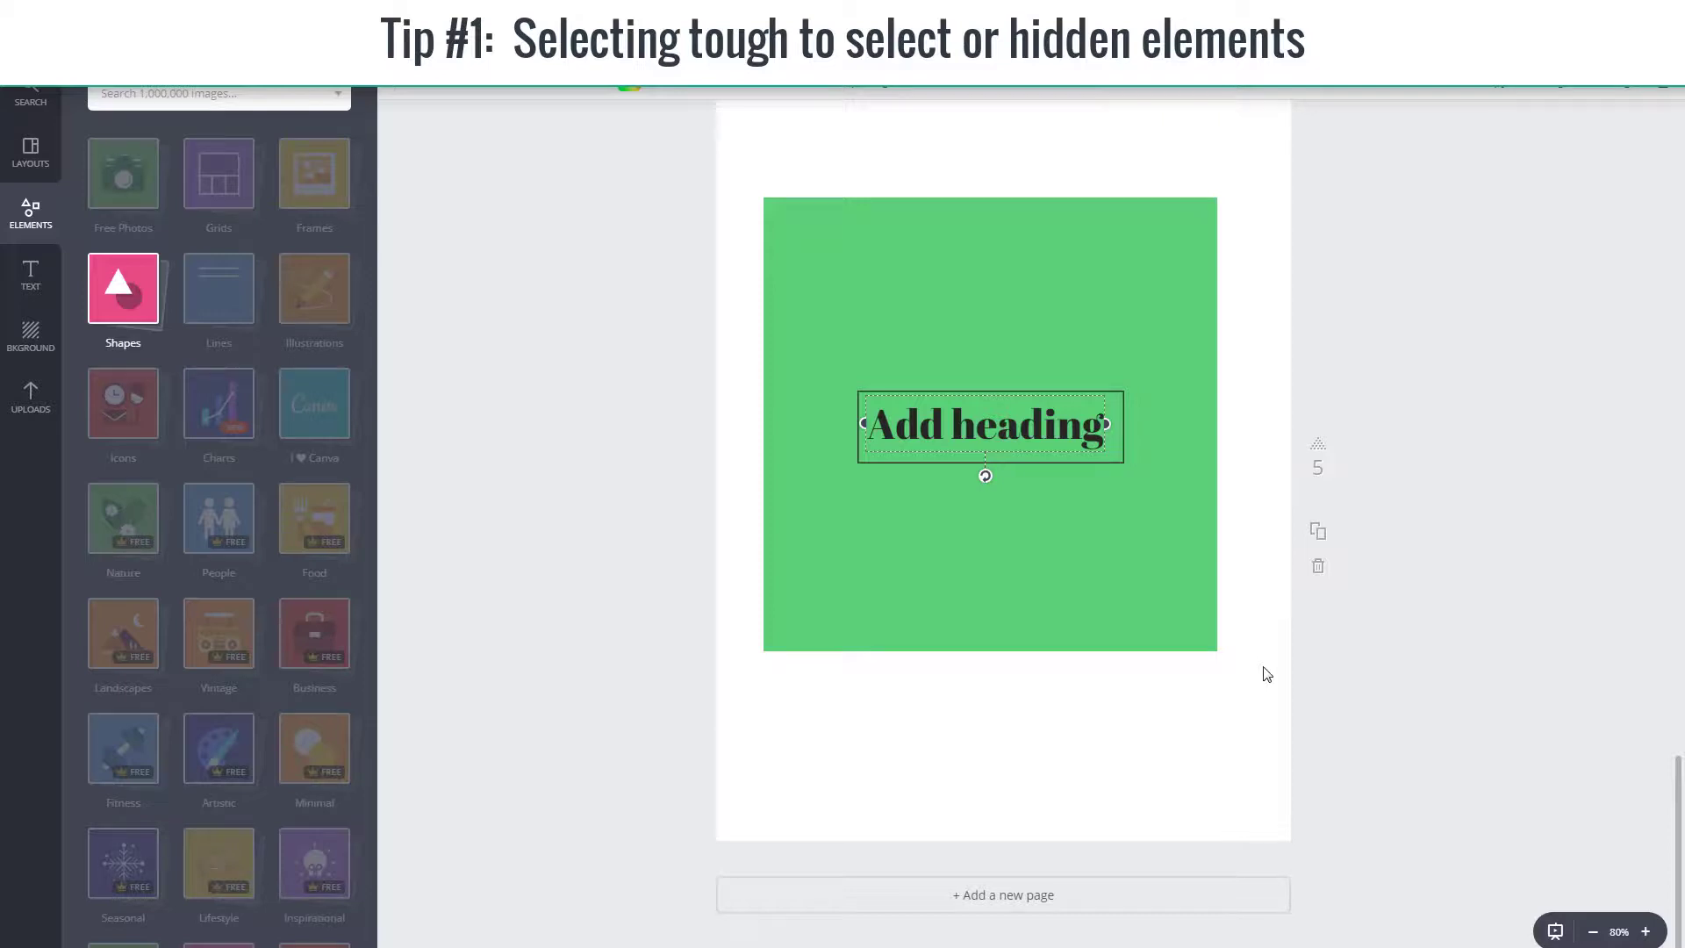
left_click(1021, 432)
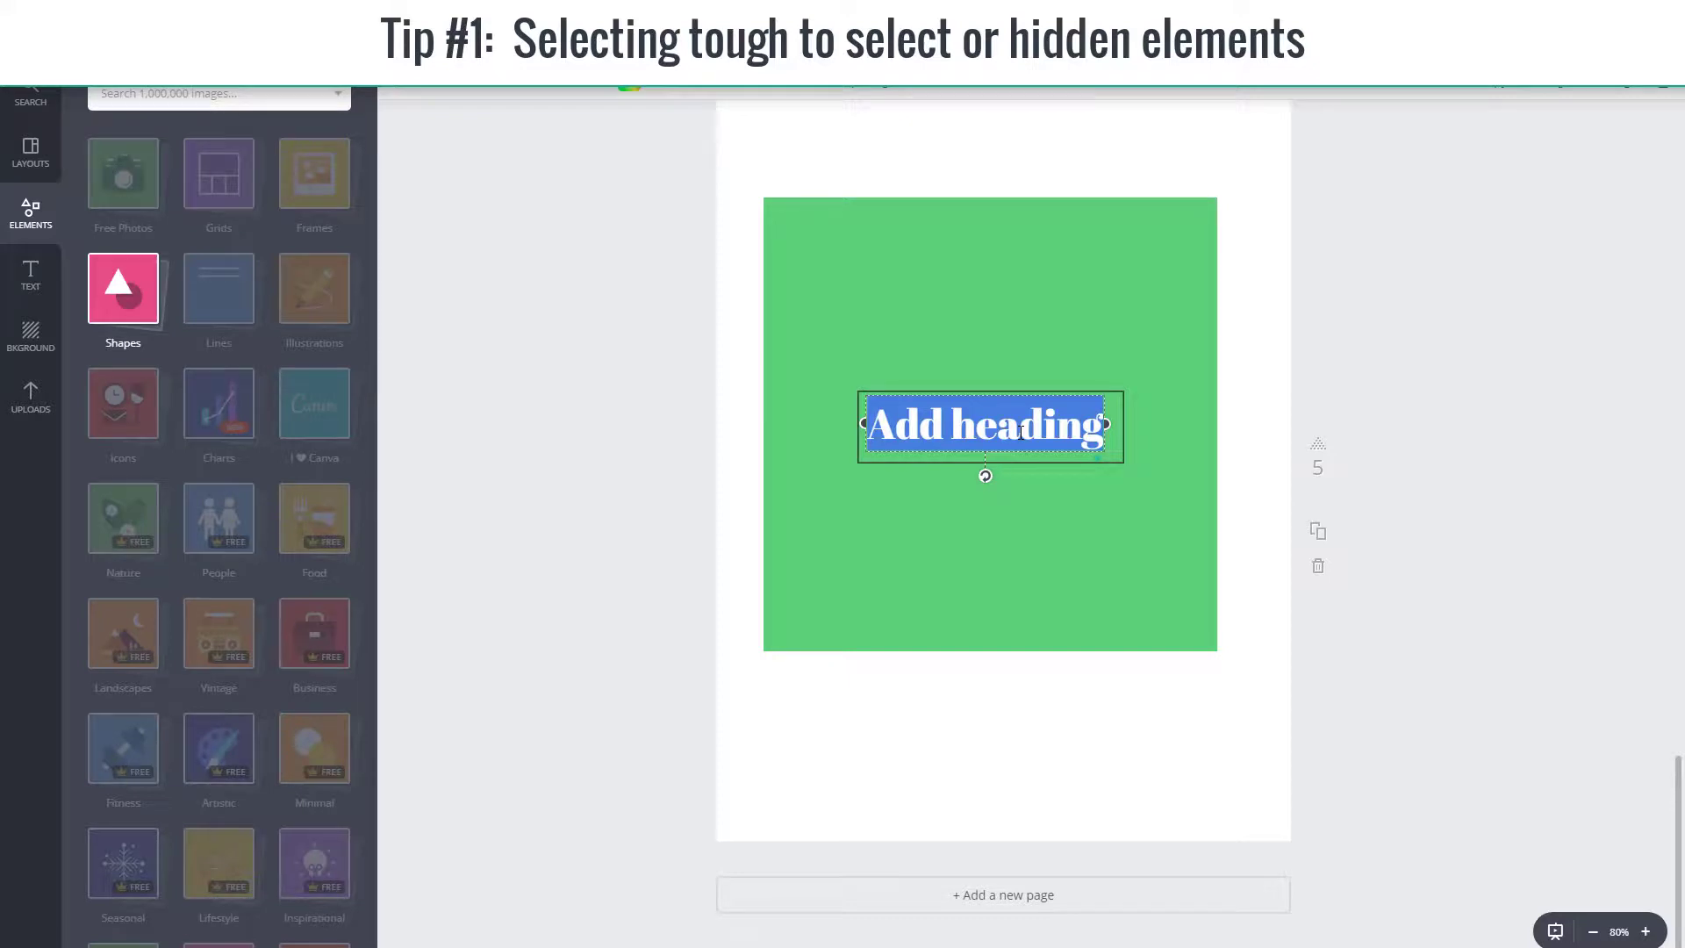
key("Escape")
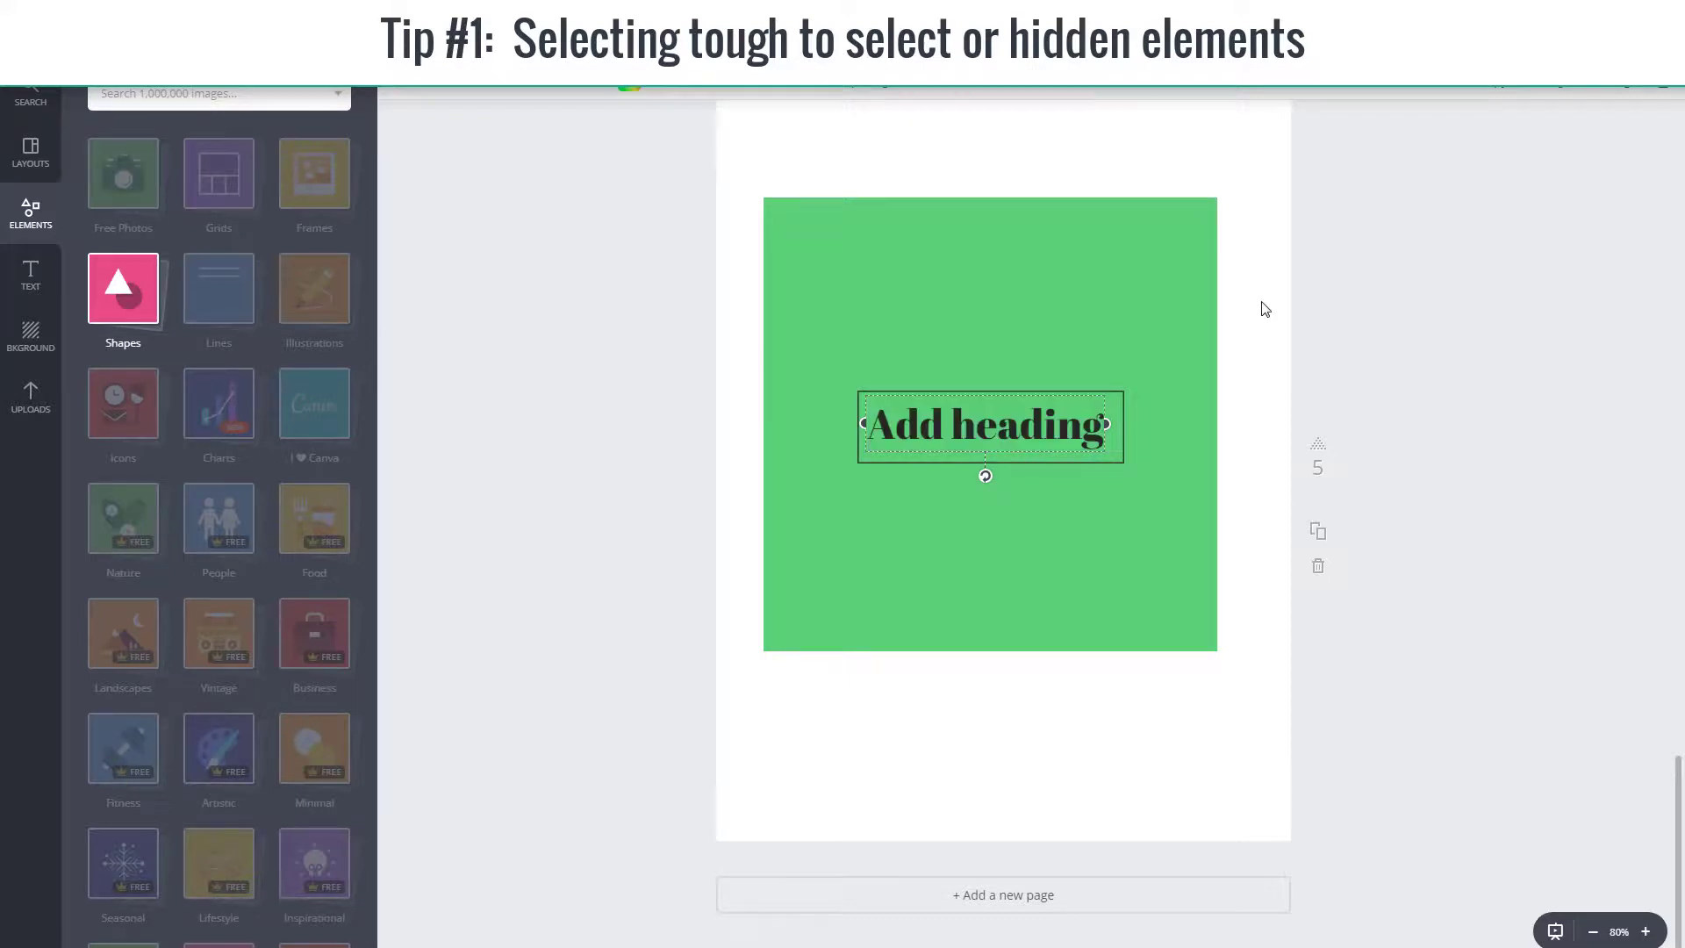
Step: Send the "Add heading" text two layers back so it sits behind the green square
left_click(1554, 88)
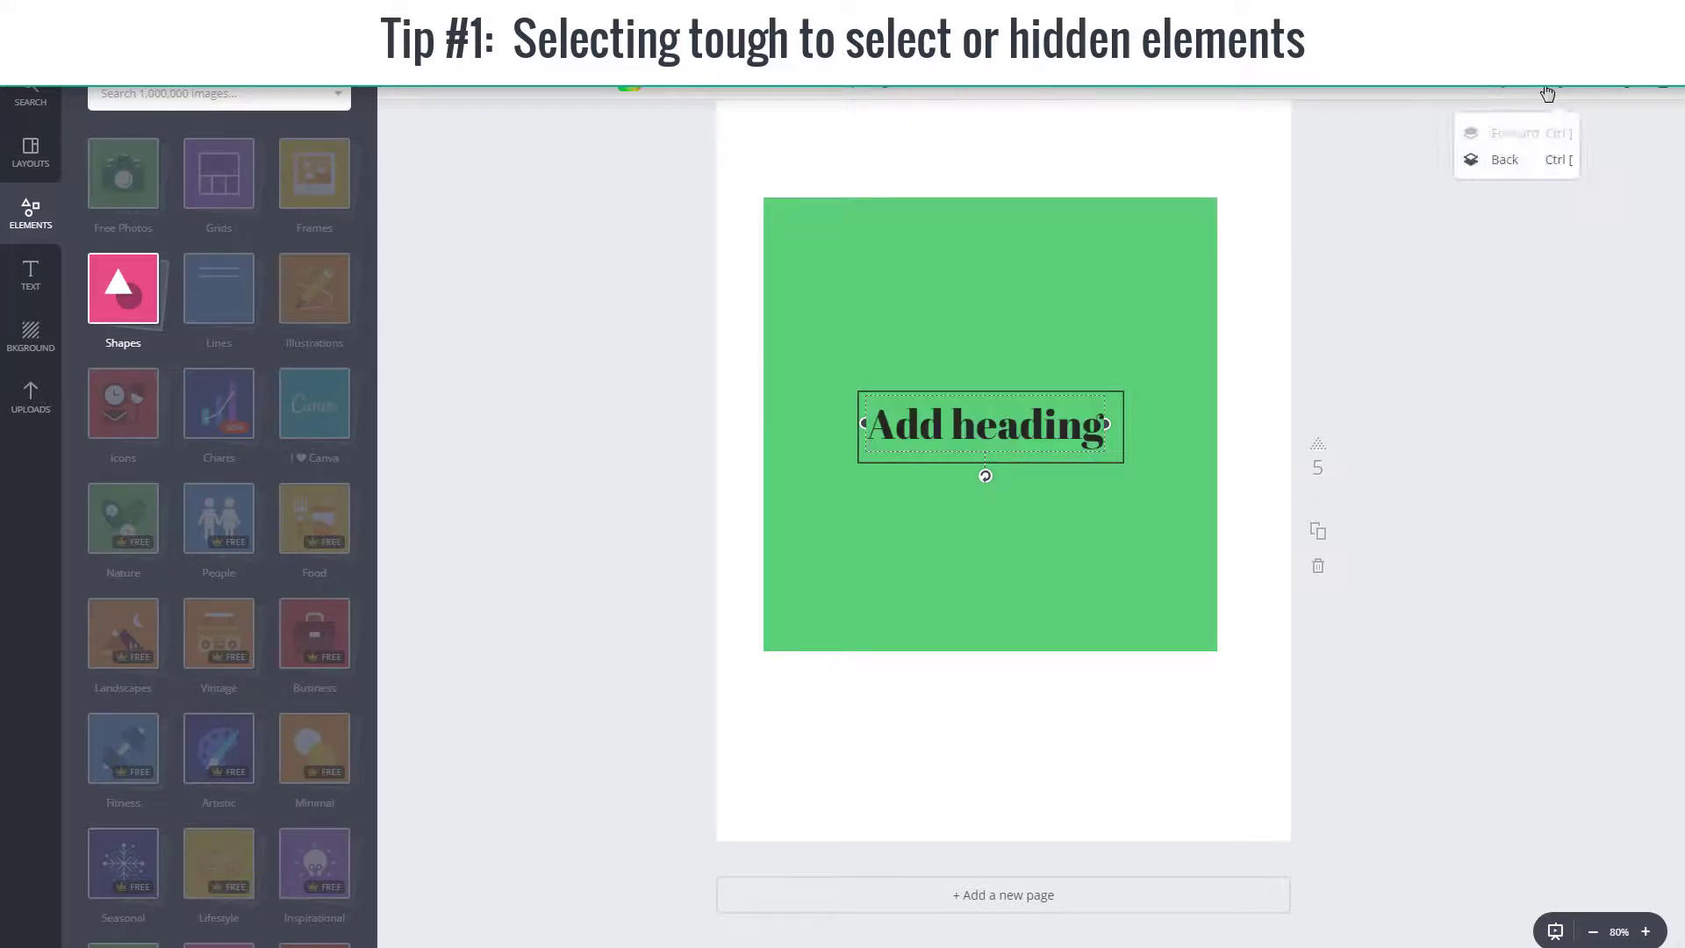
left_click(1494, 164)
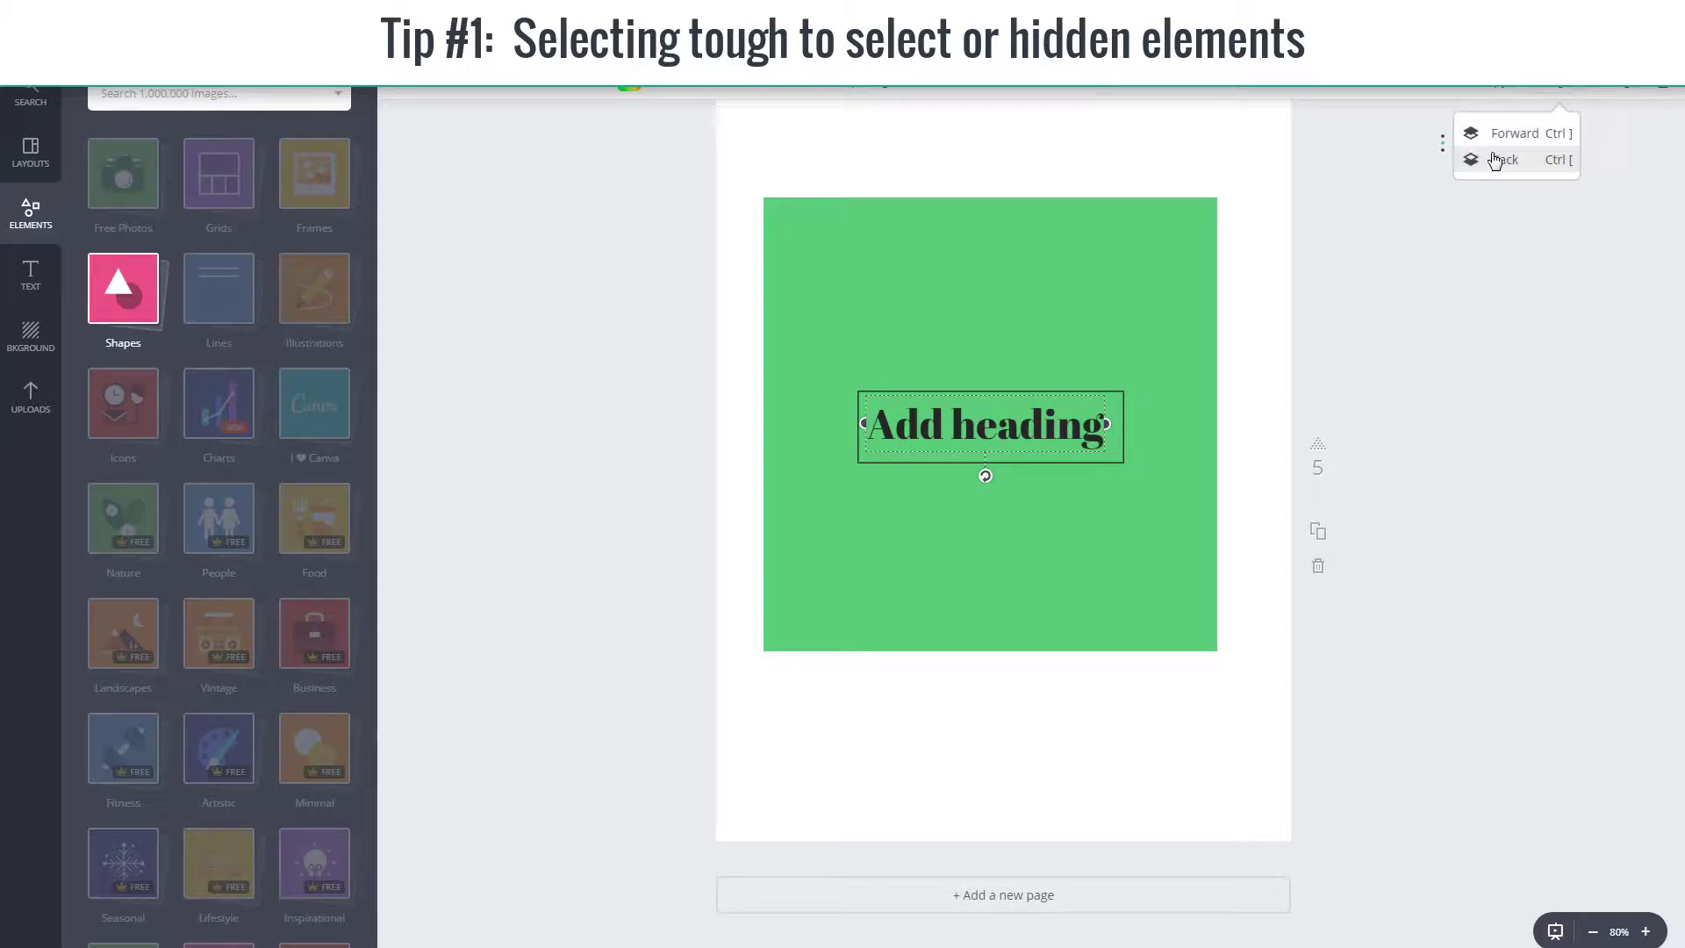
left_click(1494, 167)
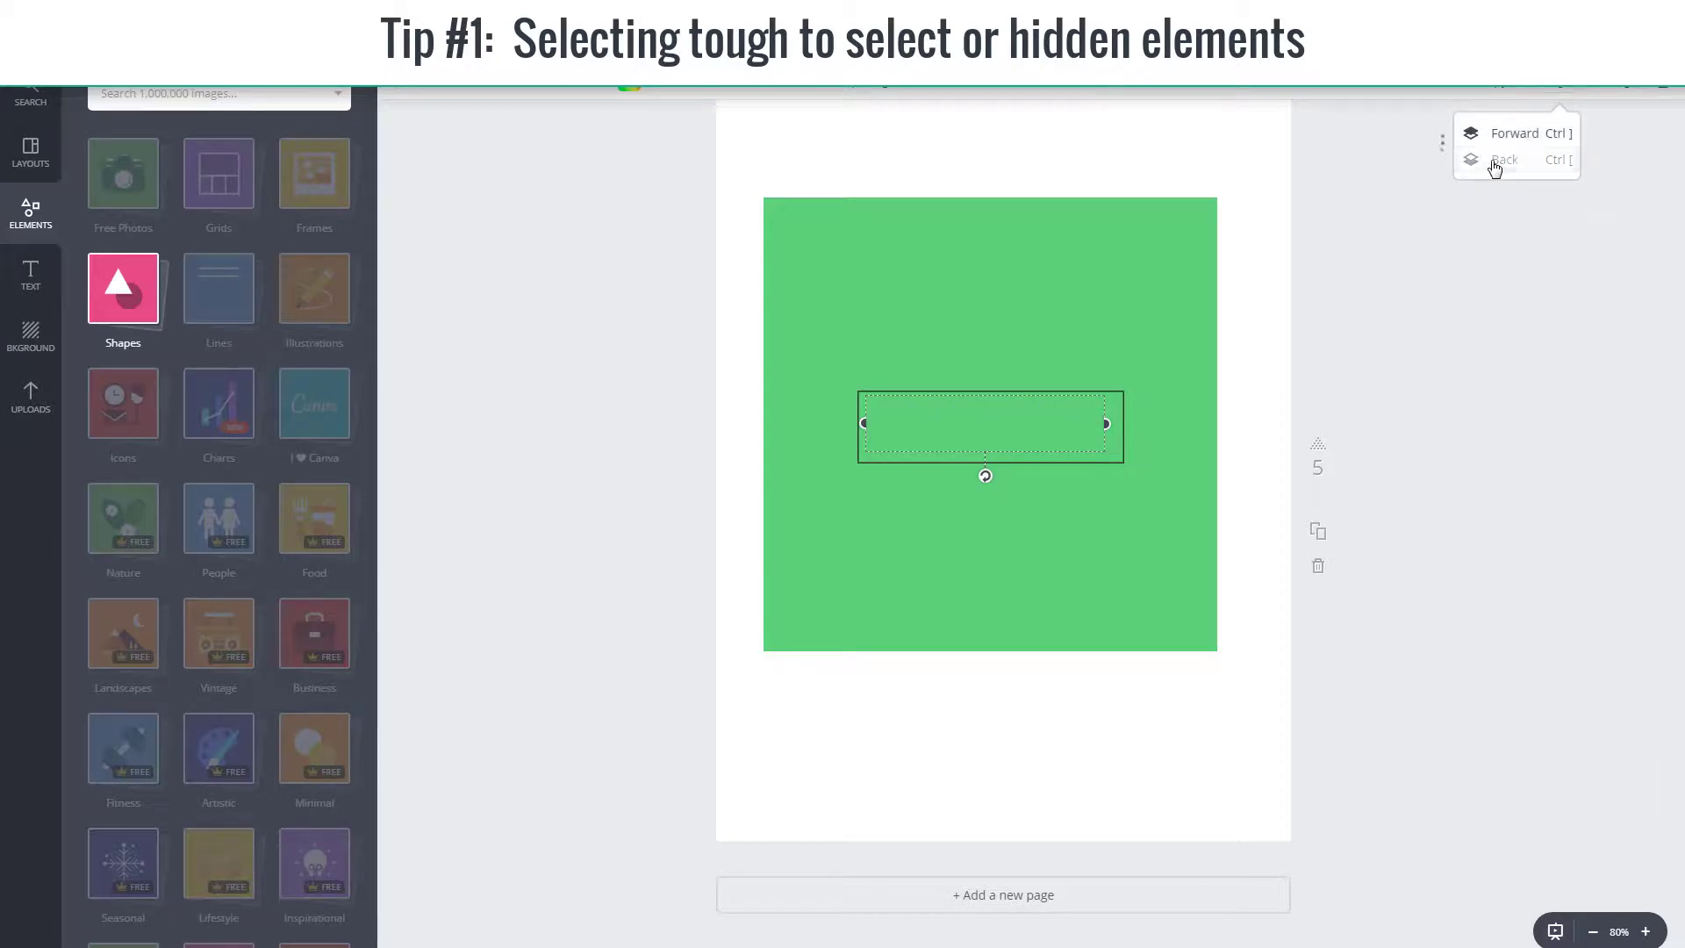
Step: Cycle through the stacked elements to select the heading hidden behind the green square and bring it one layer forward
left_click(1158, 328)
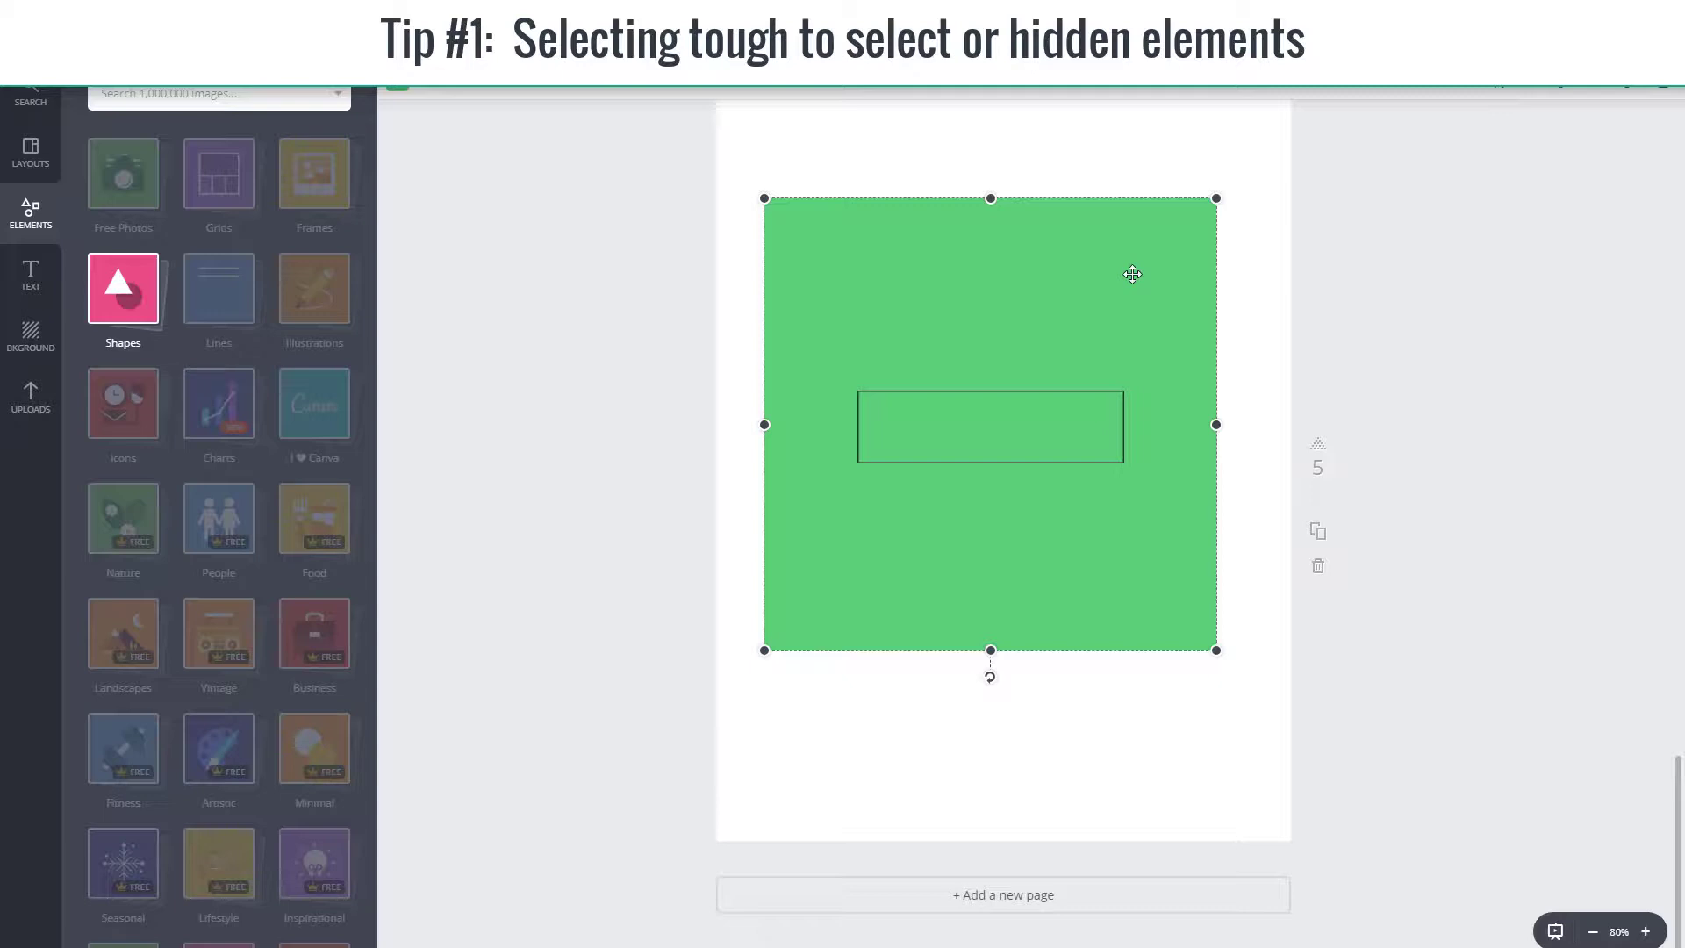
left_click(966, 445)
left_click(1025, 317)
left_click(970, 389)
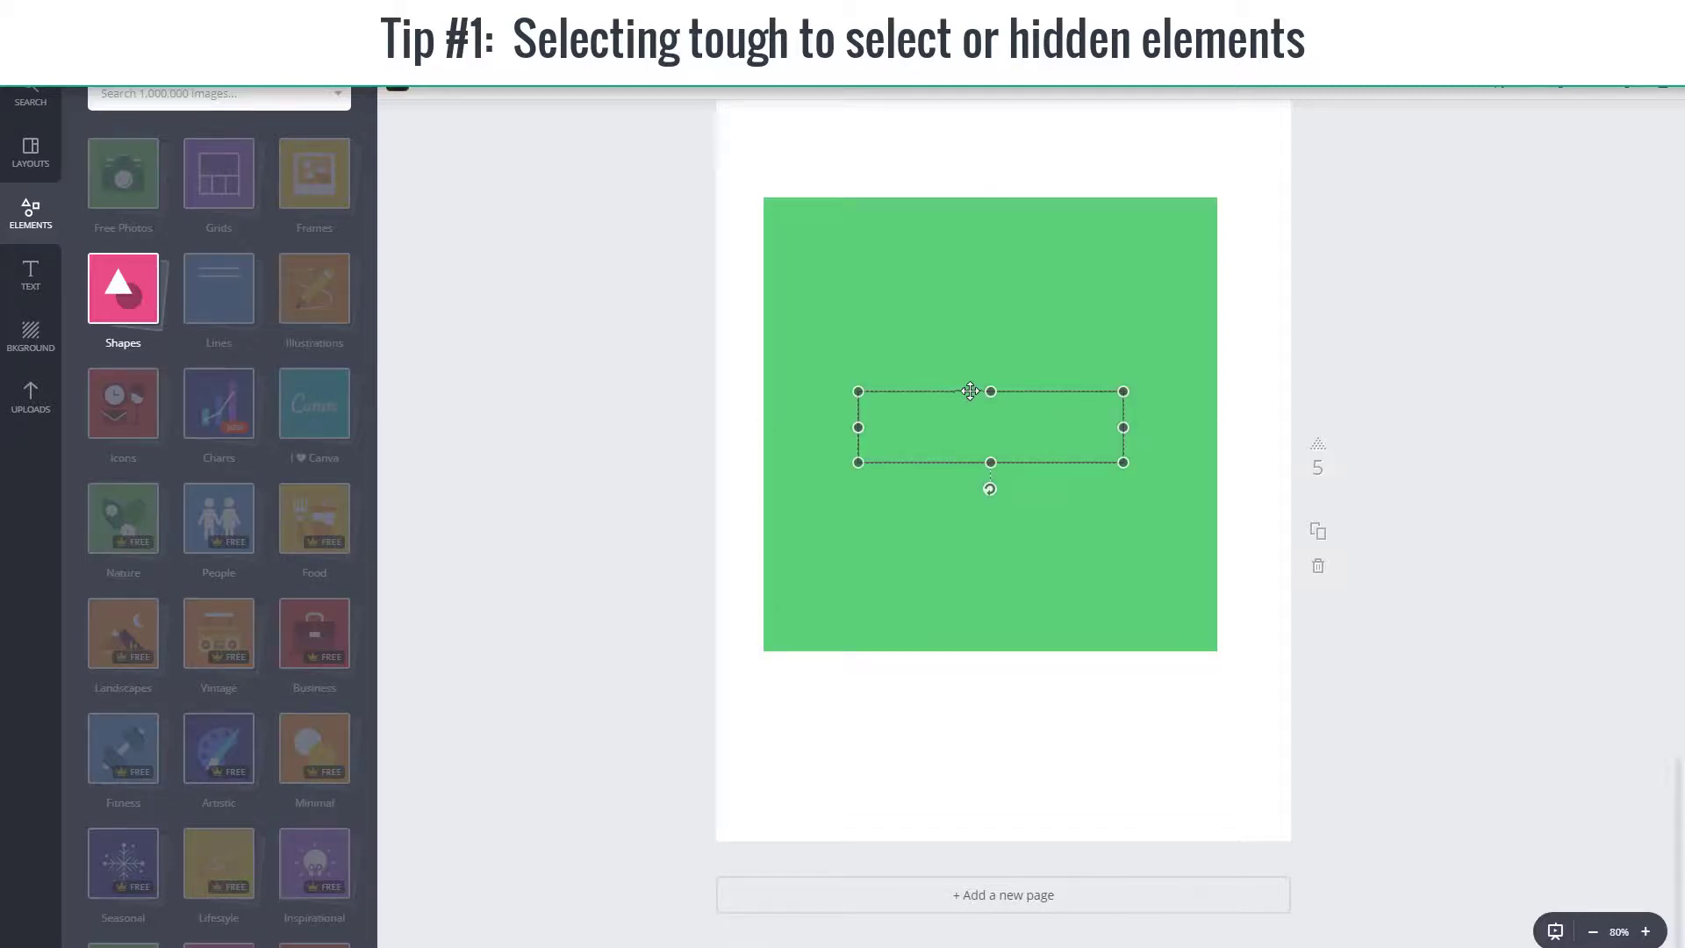
left_click(1130, 363)
key("Tab")
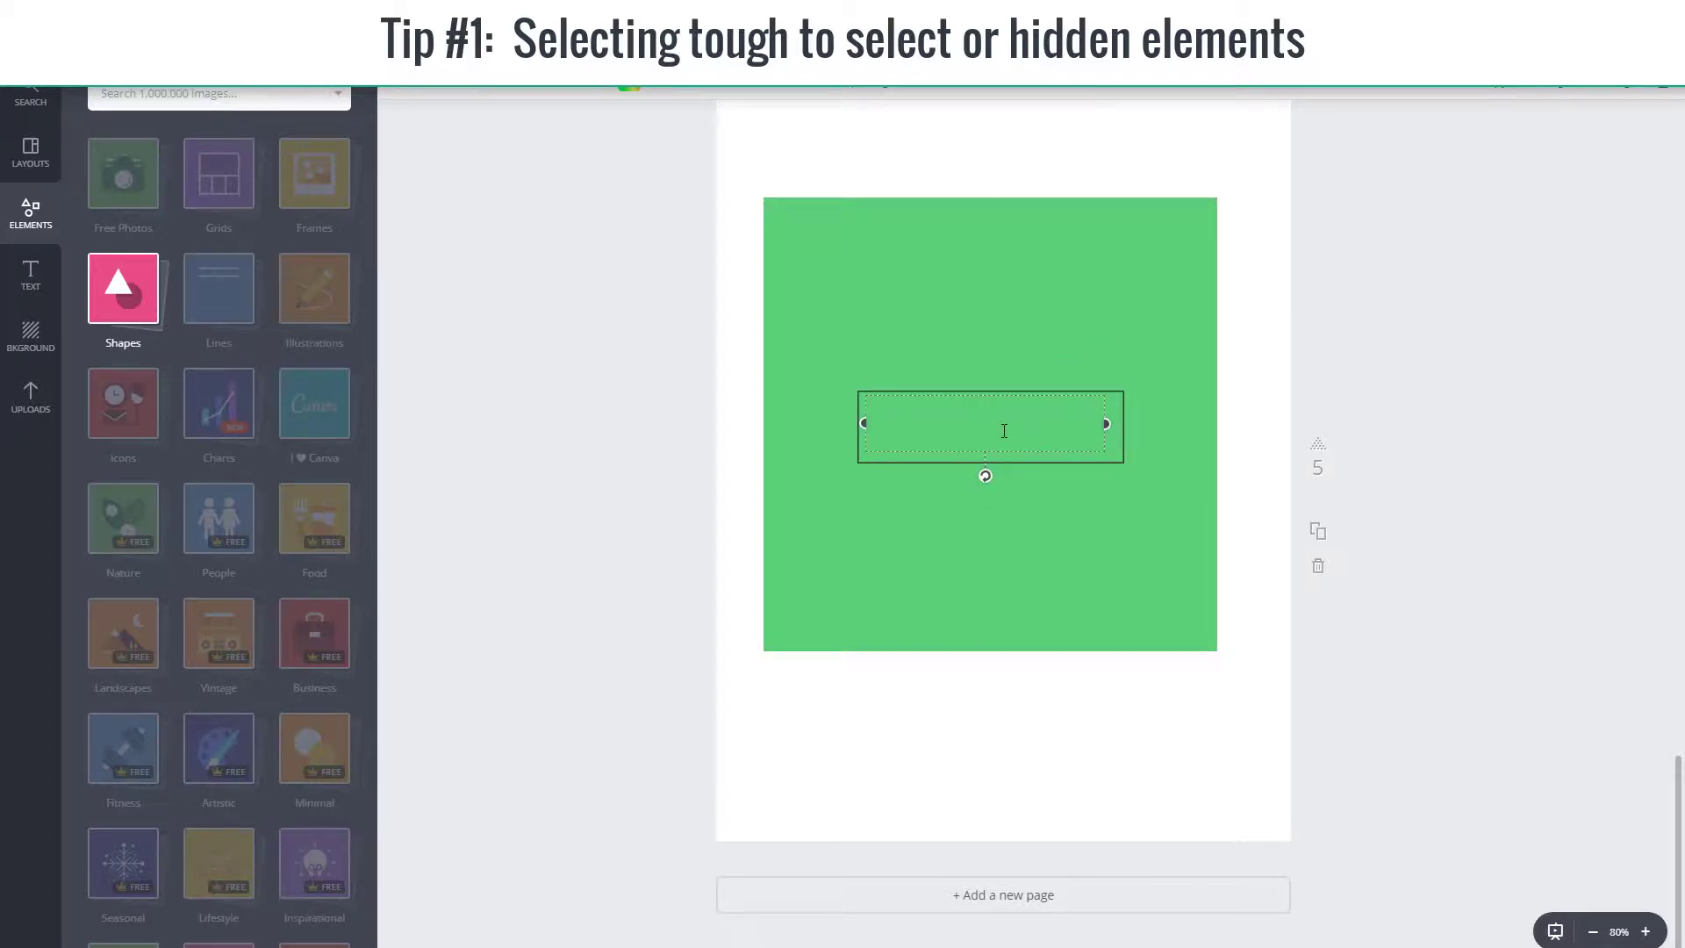
left_click(1550, 89)
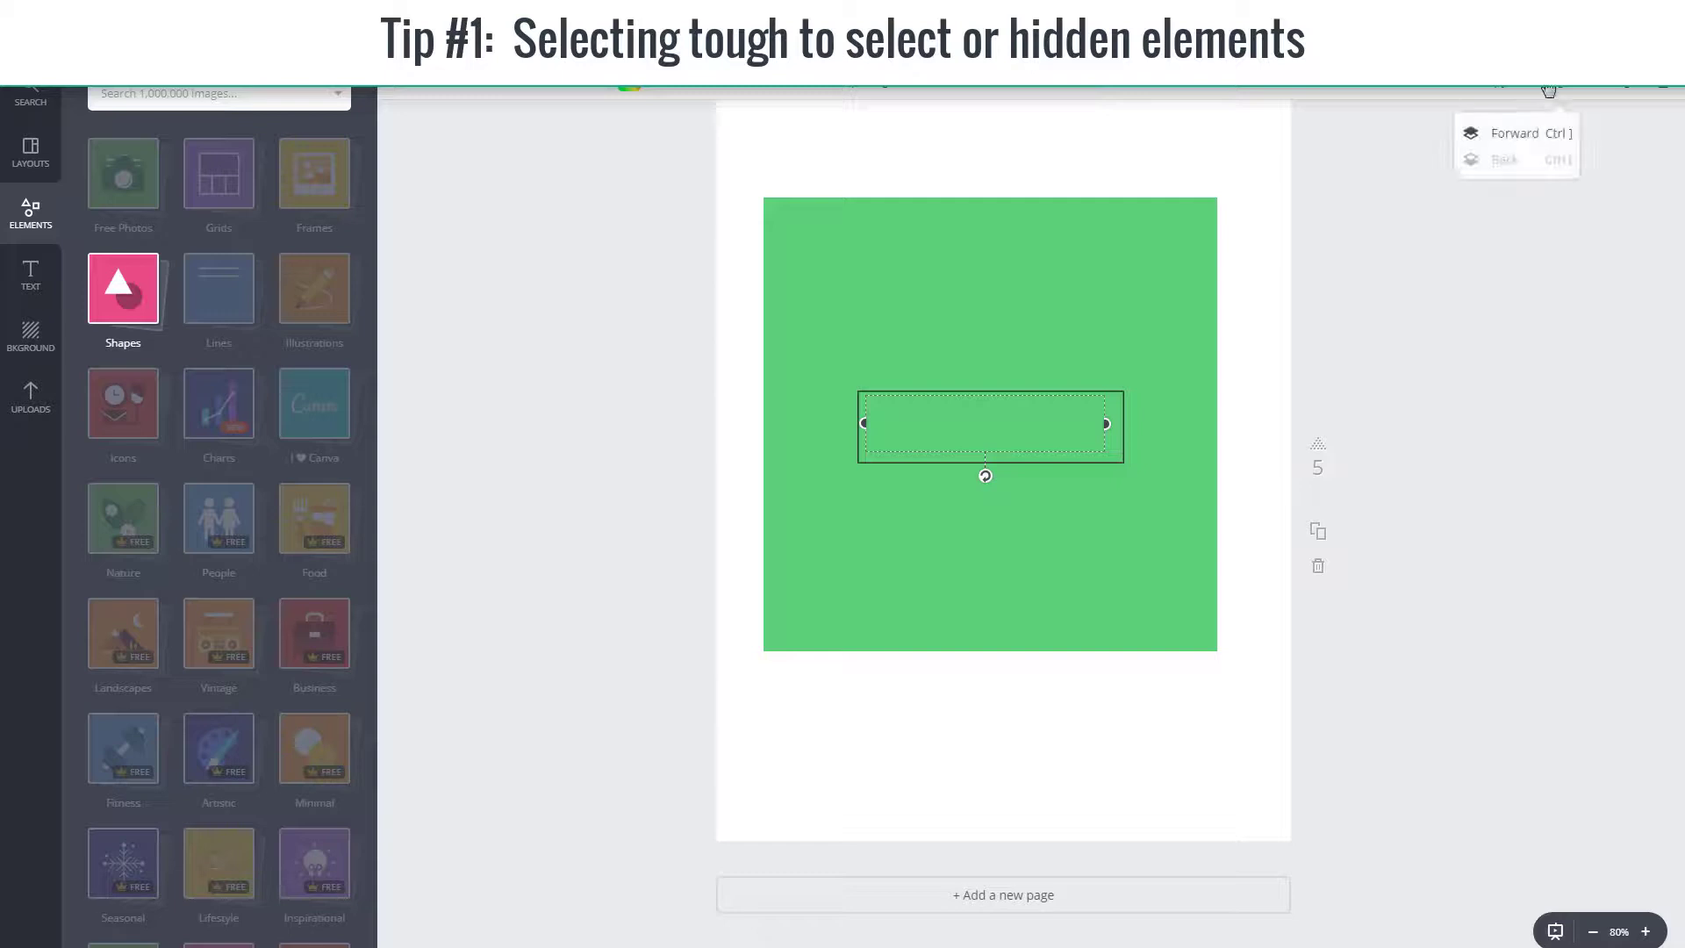
left_click(1515, 133)
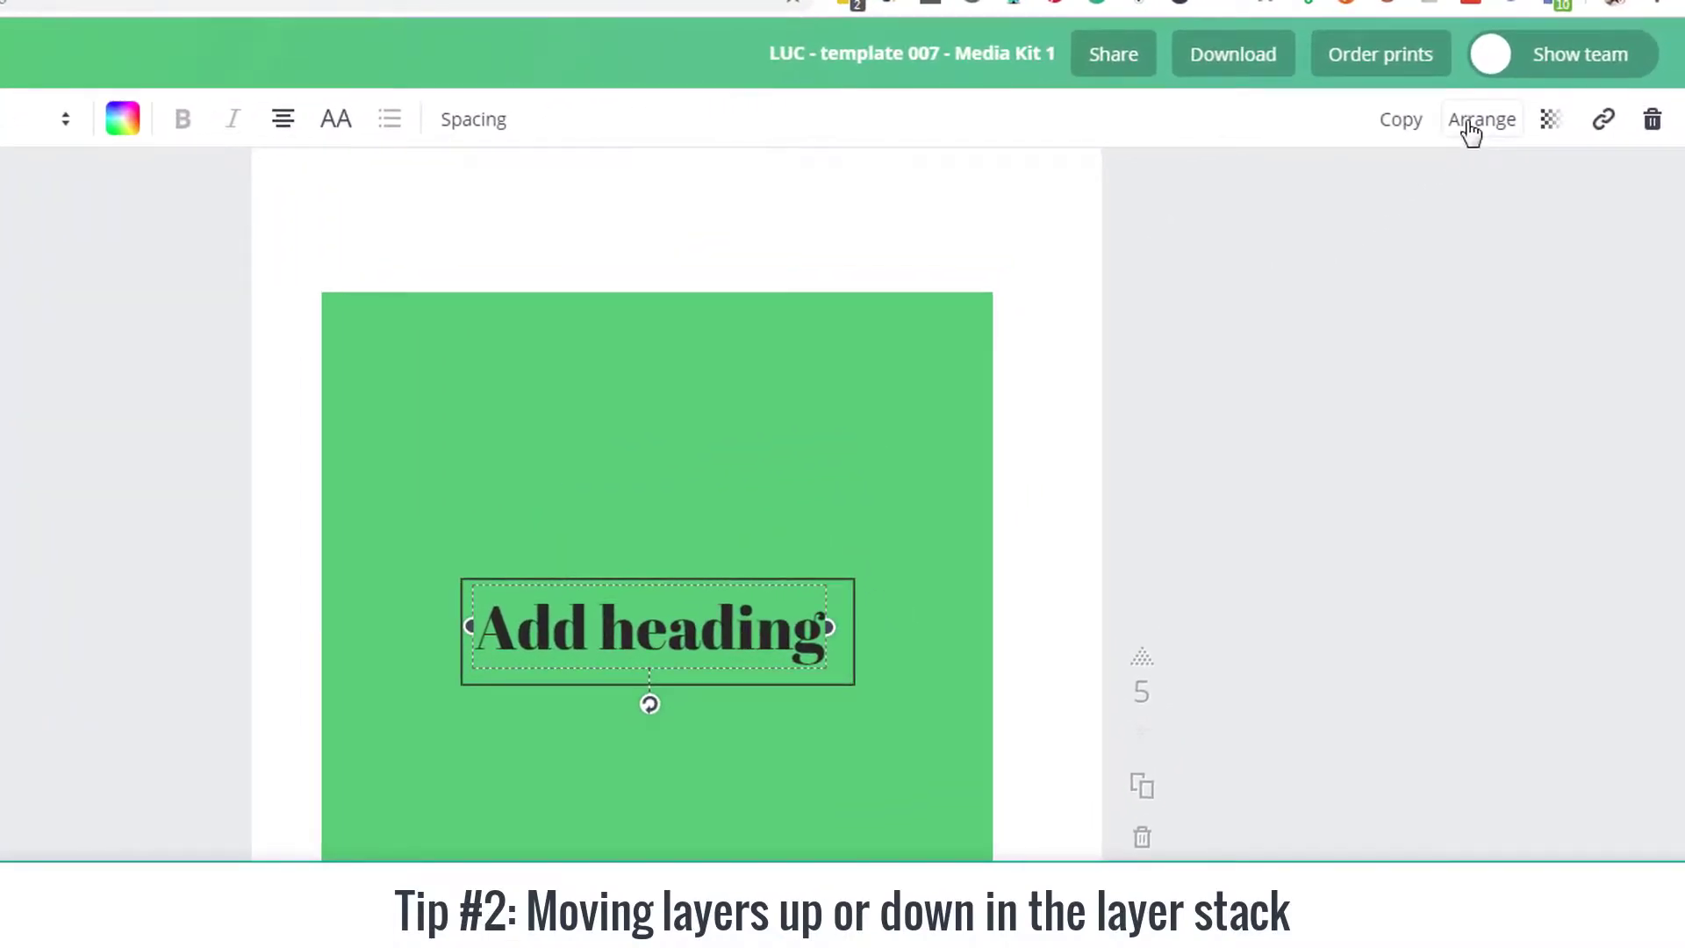
Step: Send the heading text one layer back and bring it forward again
left_click(1470, 125)
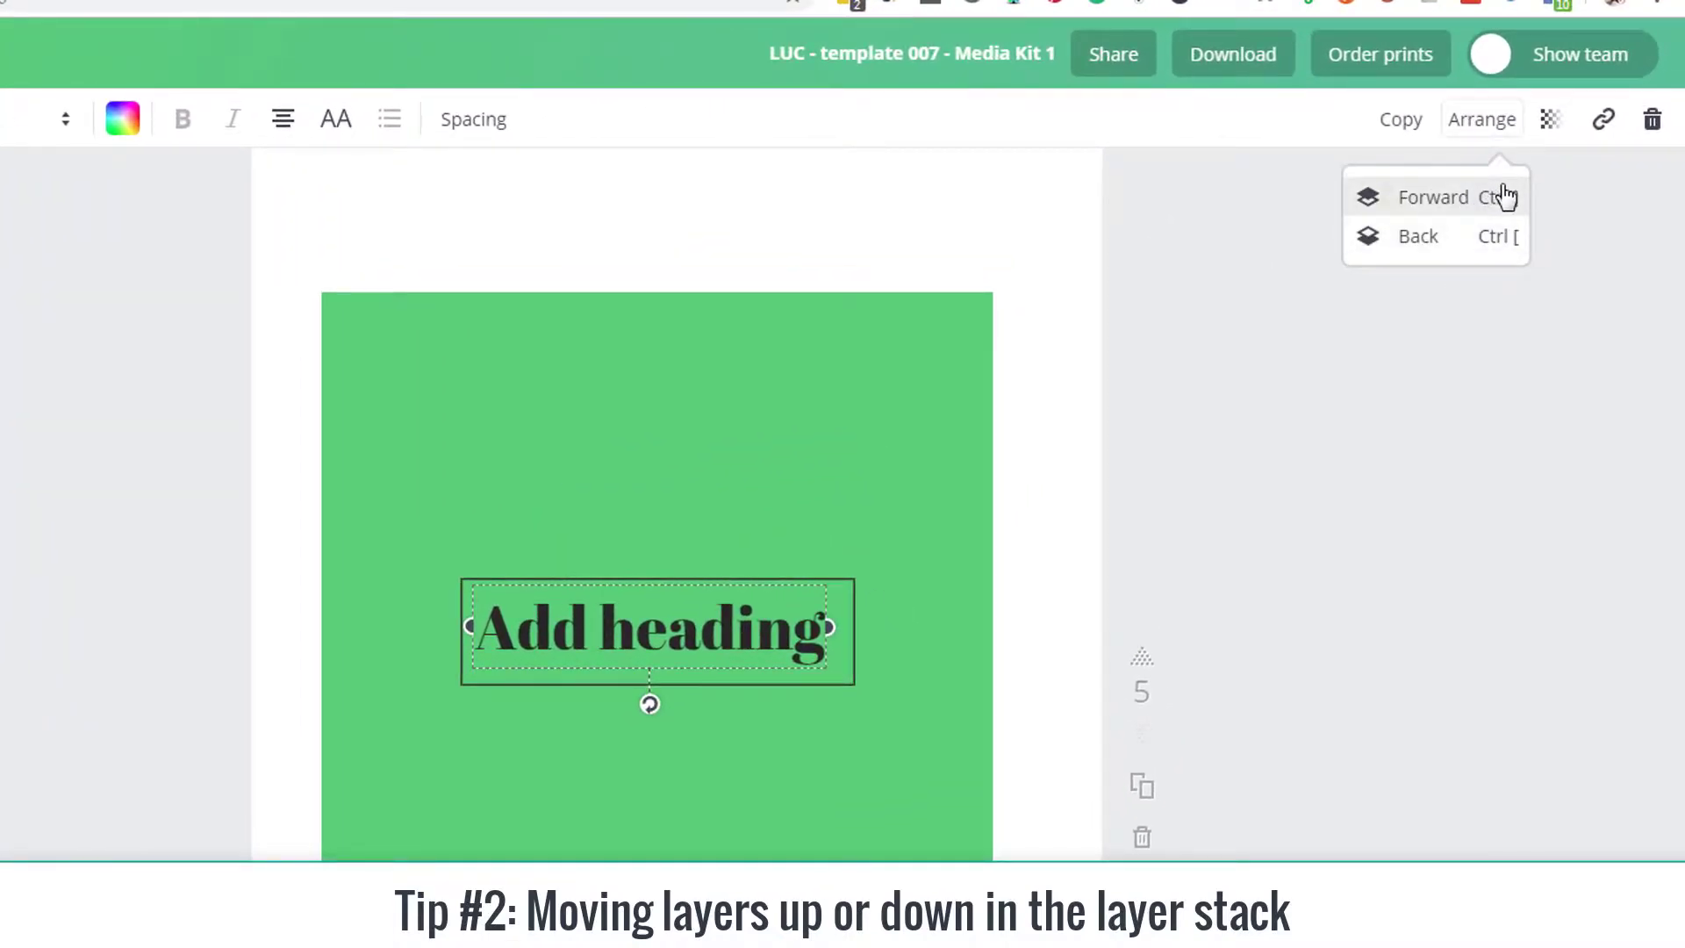
double_click(675, 577)
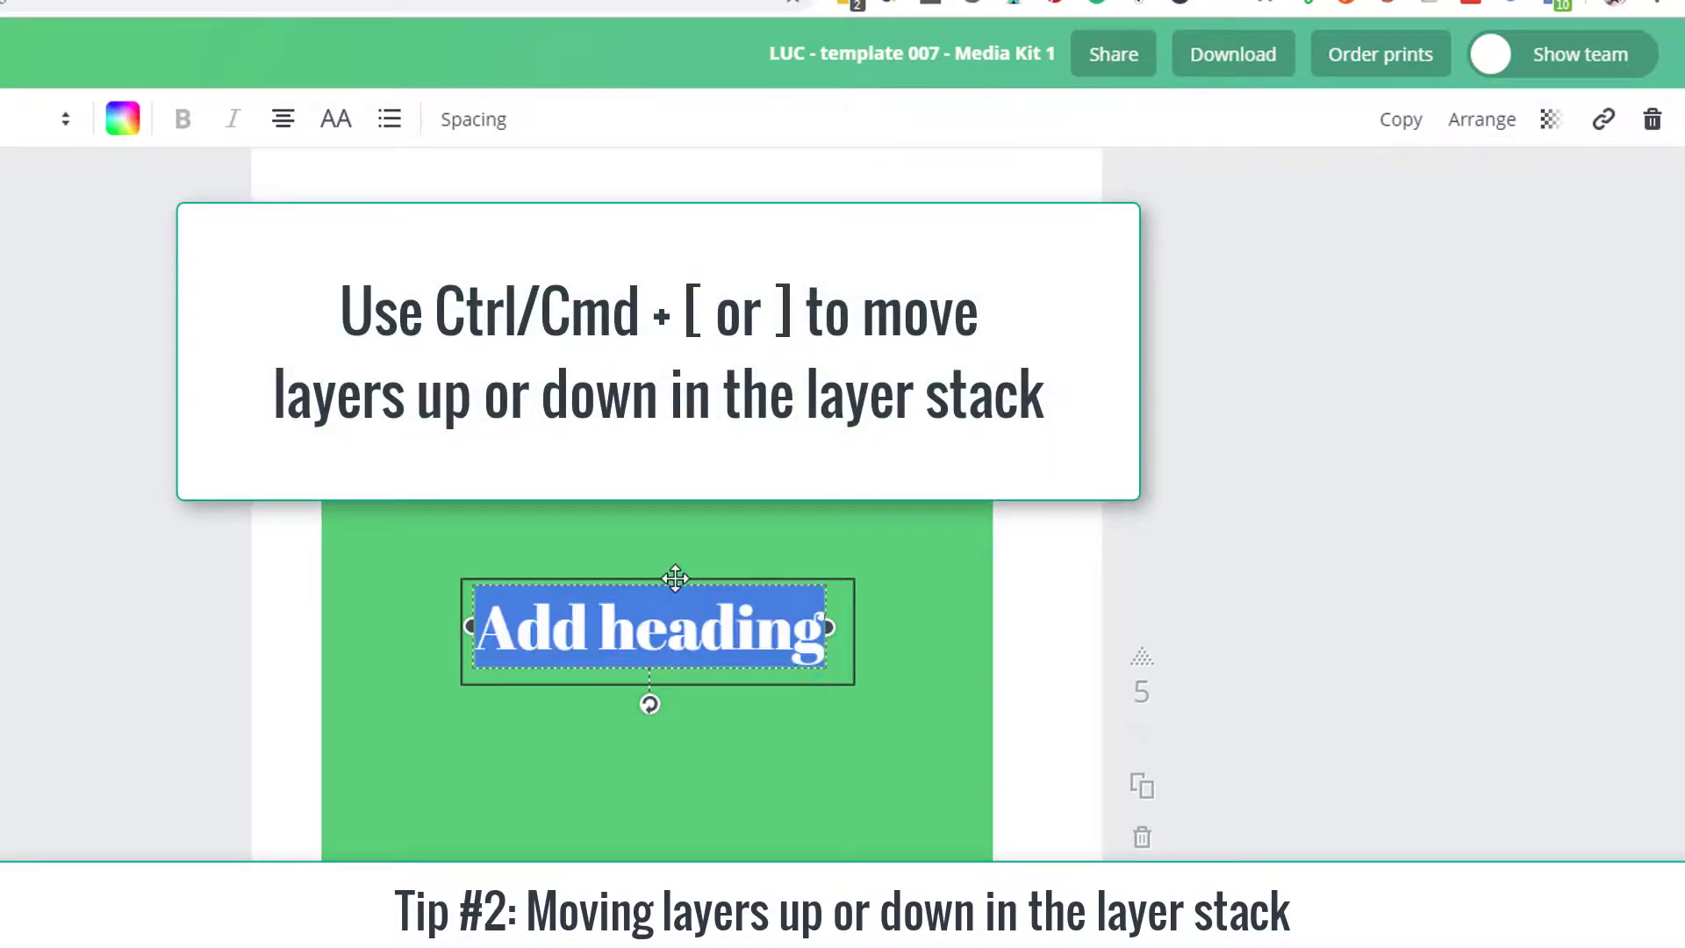
key("ctrl+bracketleft")
key("ctrl+bracketright")
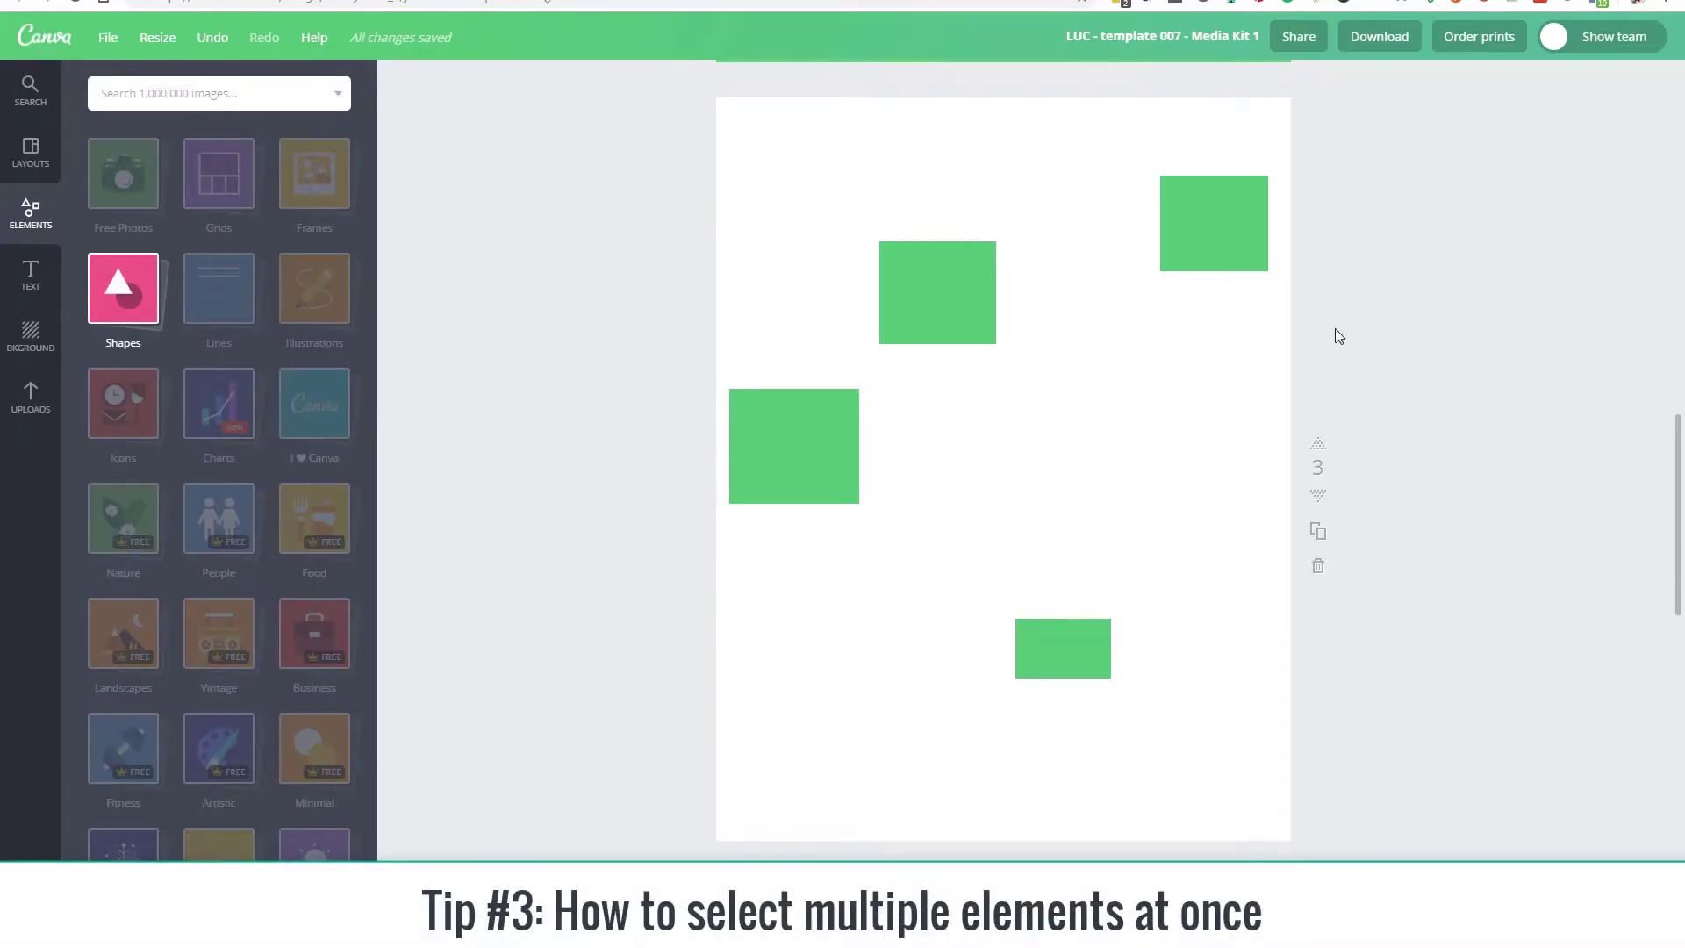
Step: Select all four green rectangles on page 3 together and move them slightly down the page
left_click(1198, 233)
left_click(978, 272)
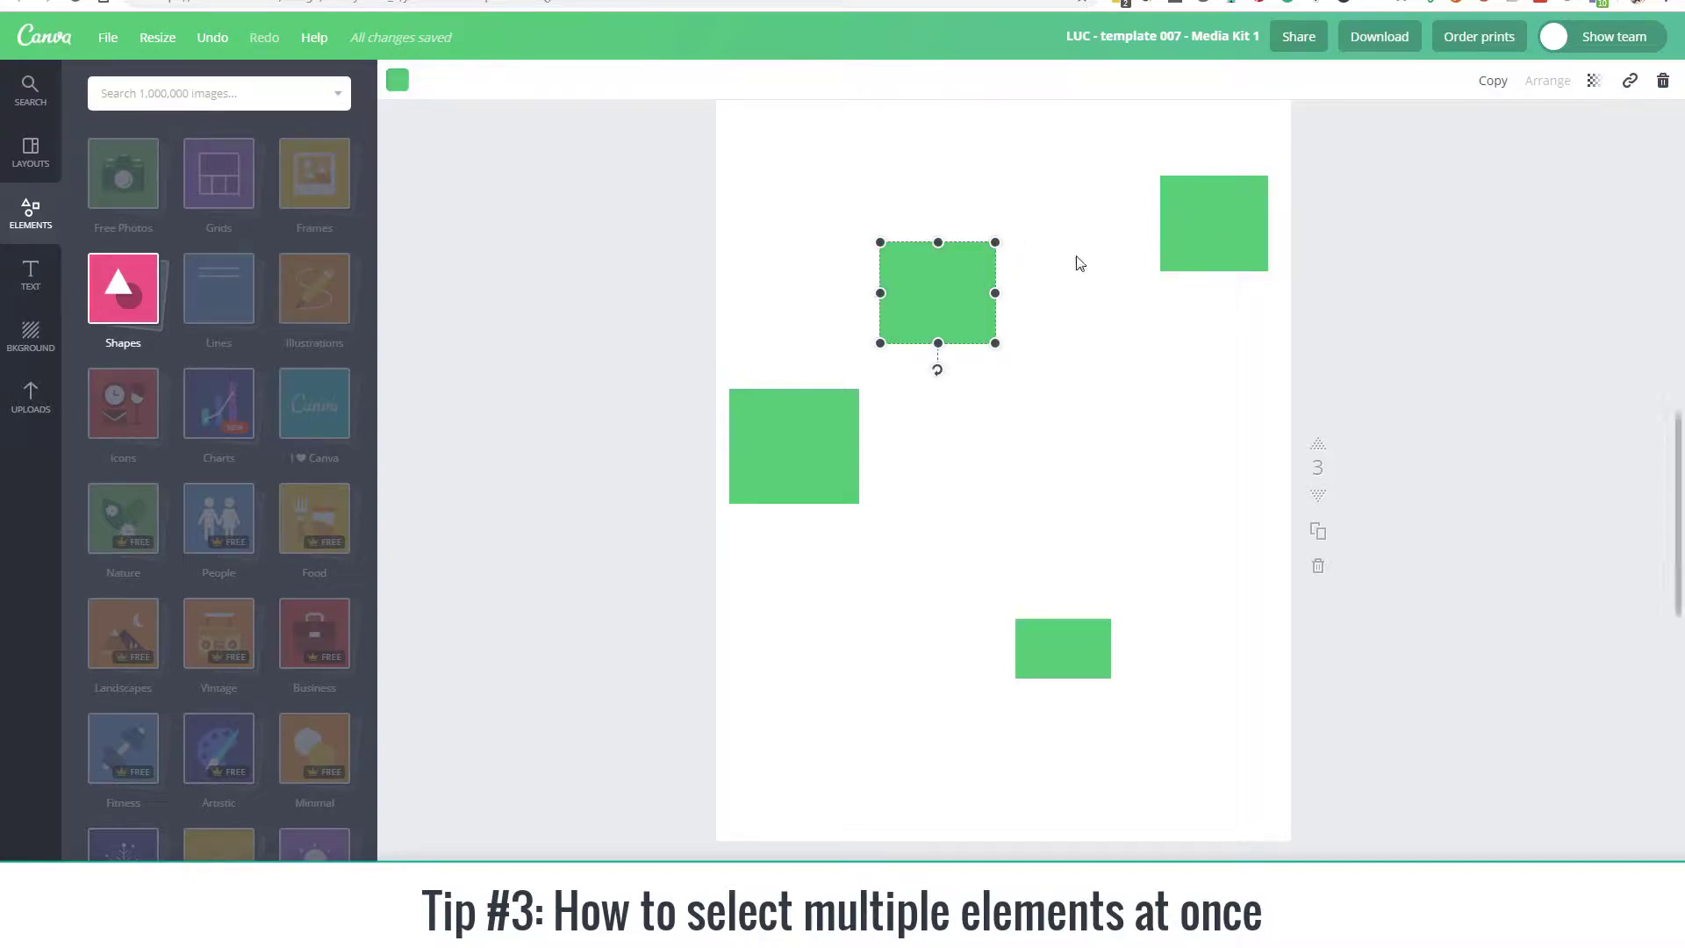
left_click(1203, 239)
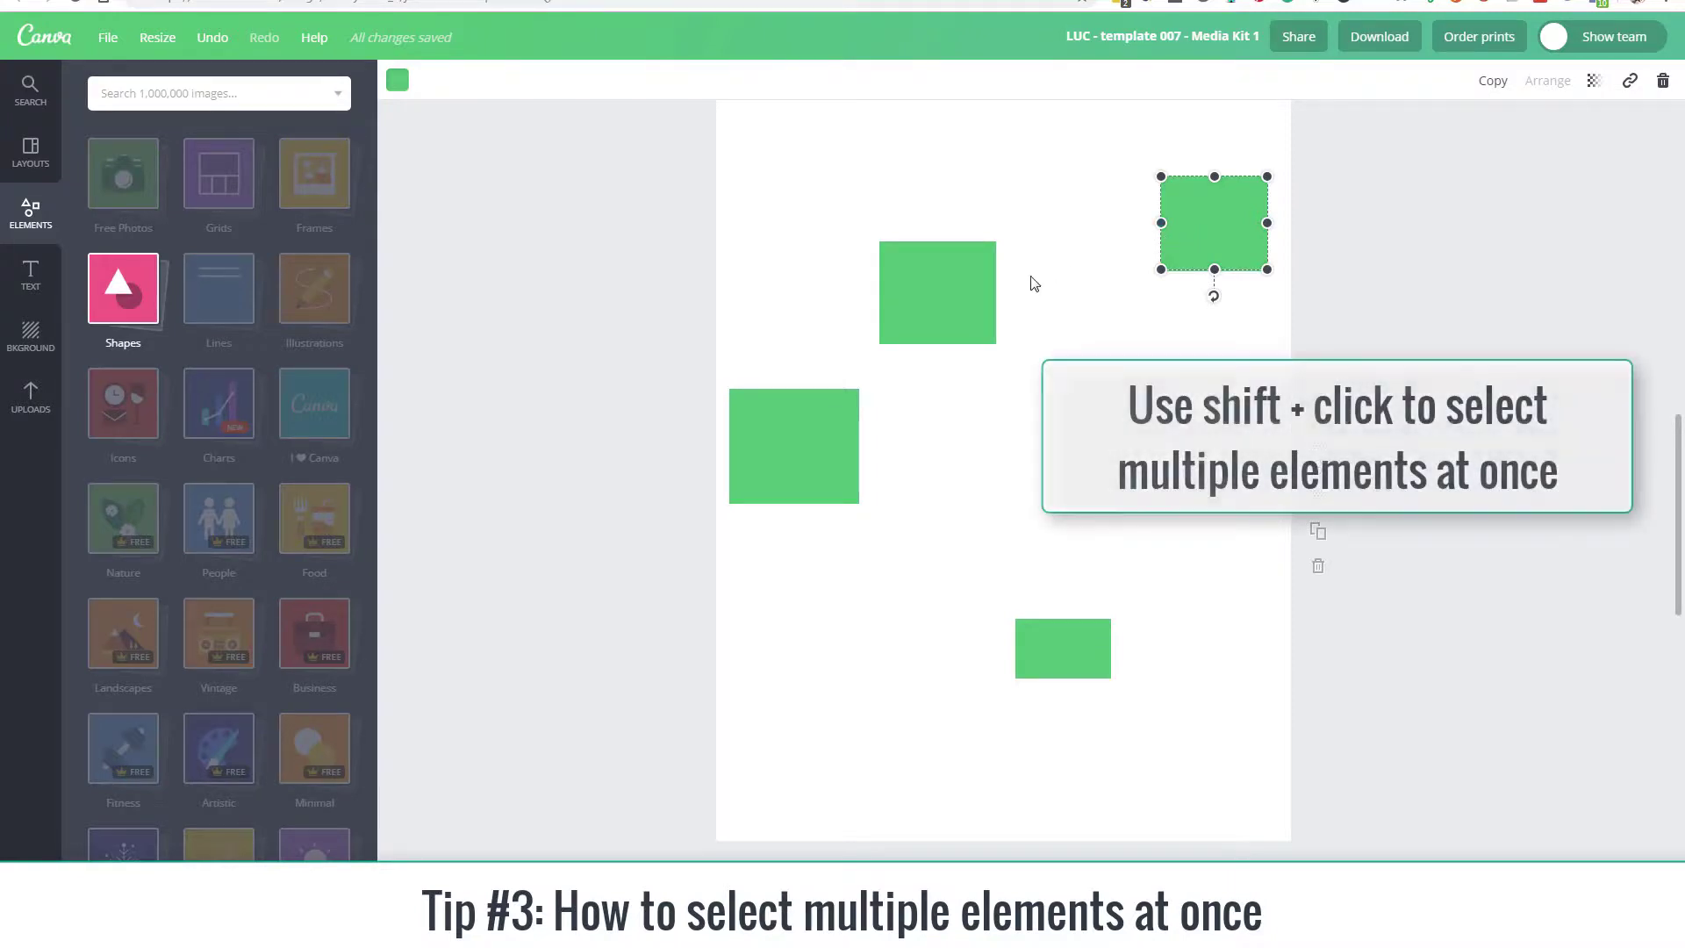
left_click(948, 293, "shift")
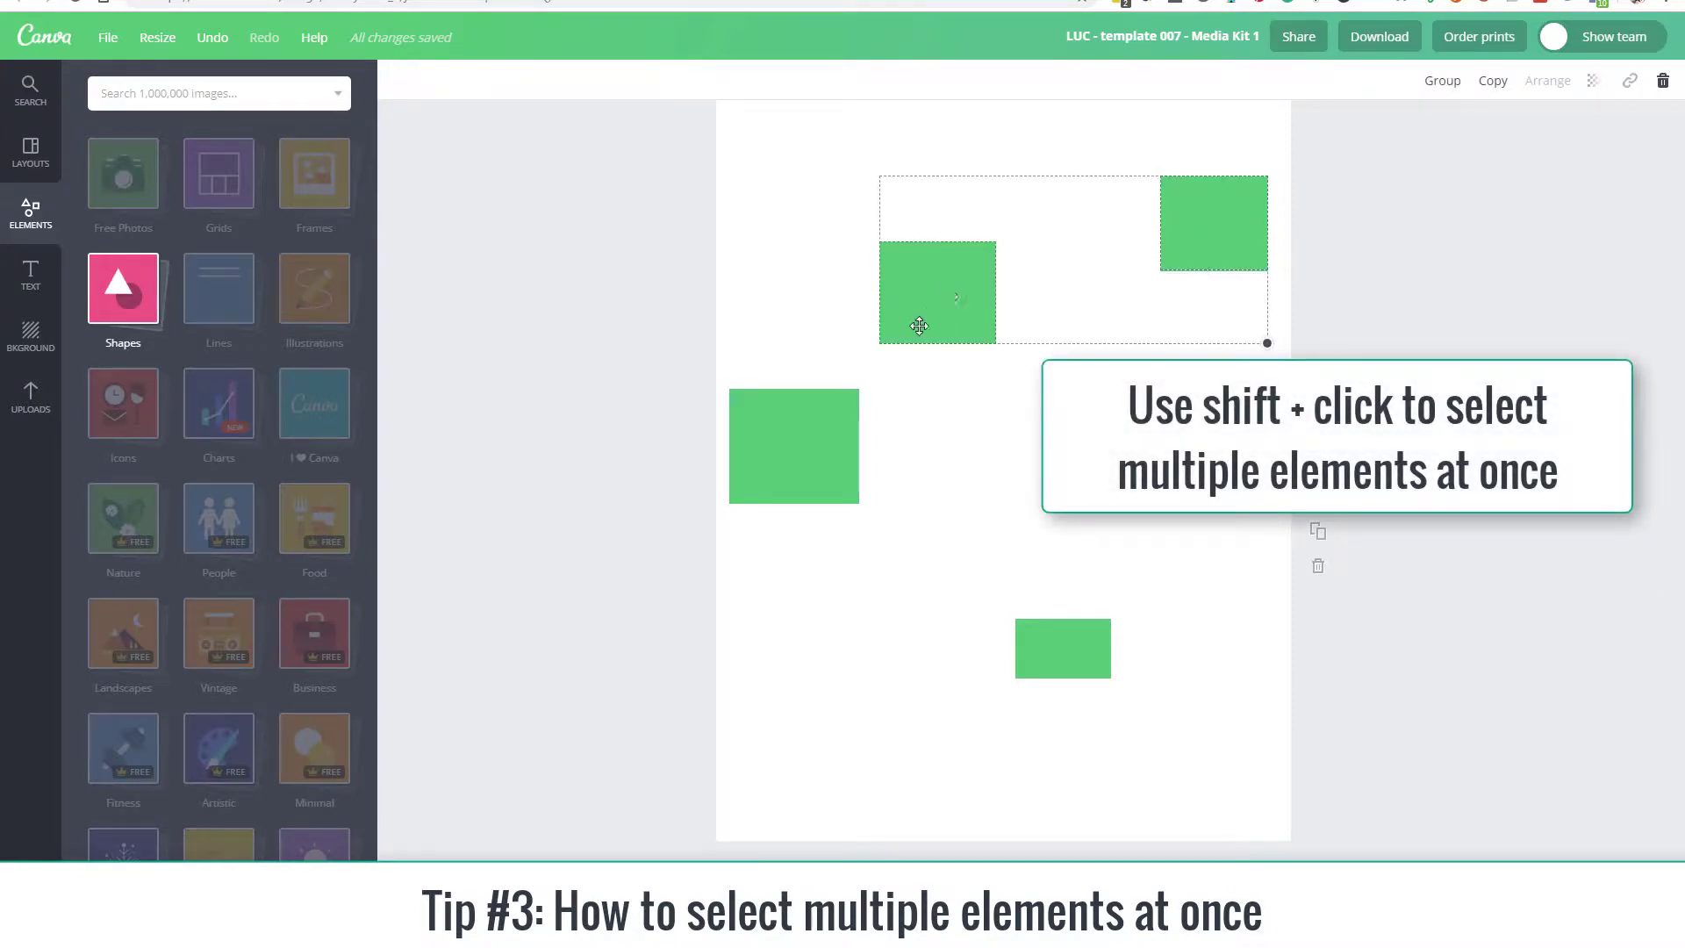
left_click(819, 424, "shift")
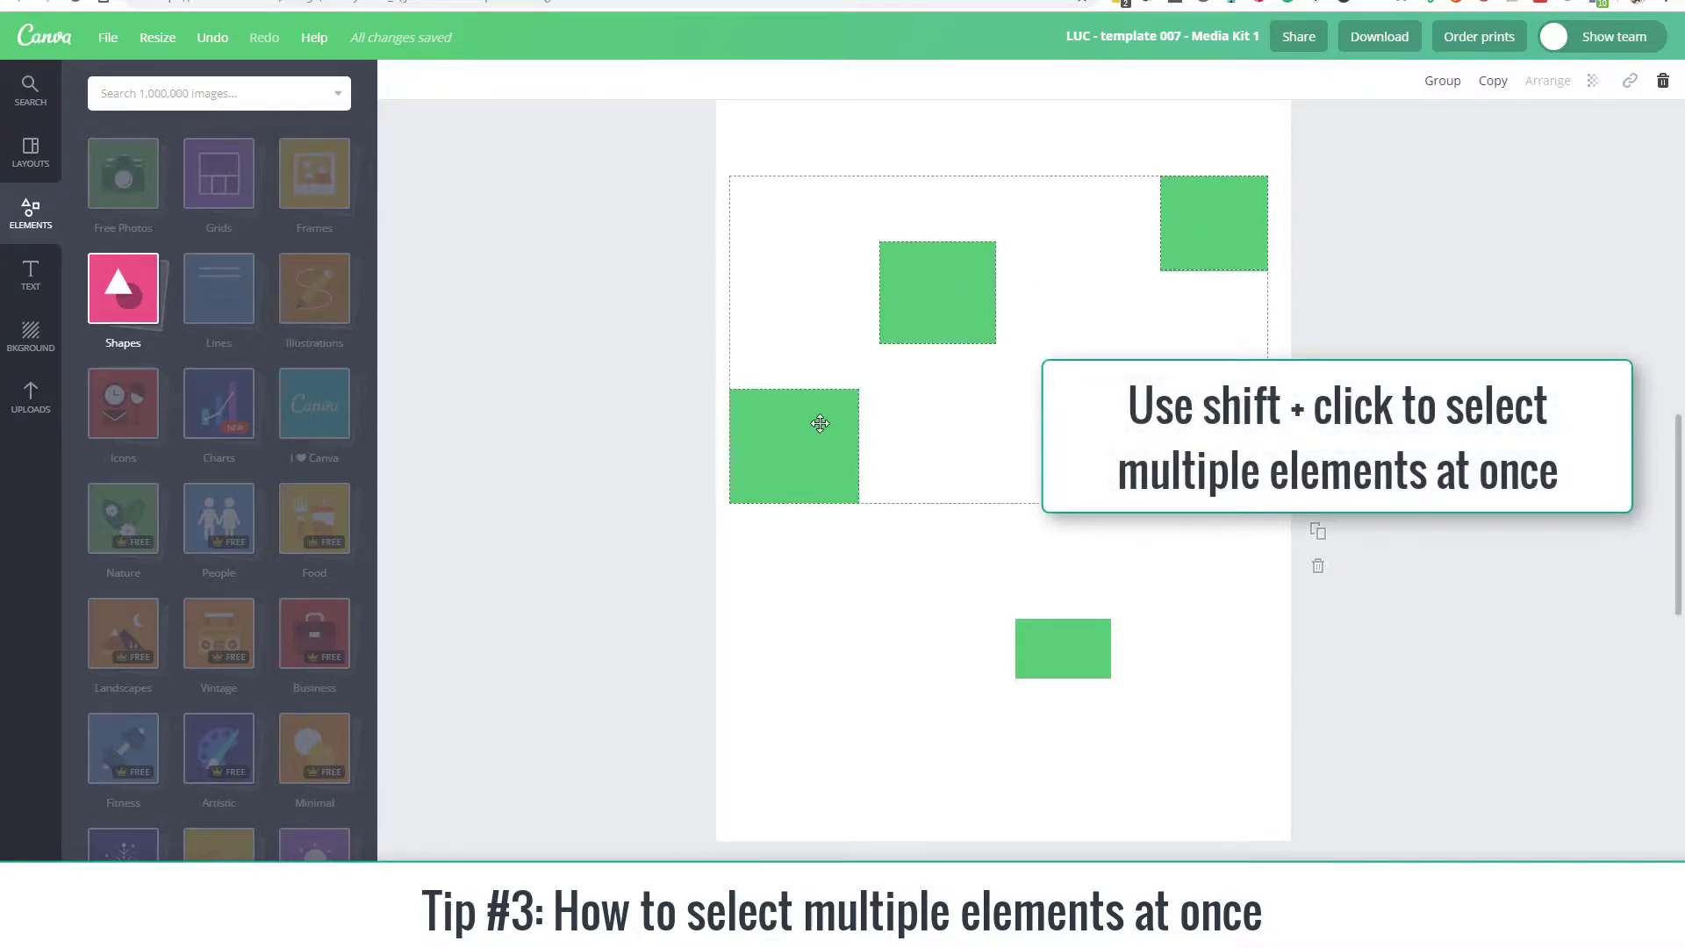
left_click(1029, 632, "shift")
mouse_move(971, 293)
left_mouse_down()
mouse_move(971, 365)
mouse_move(976, 311)
left_mouse_up()
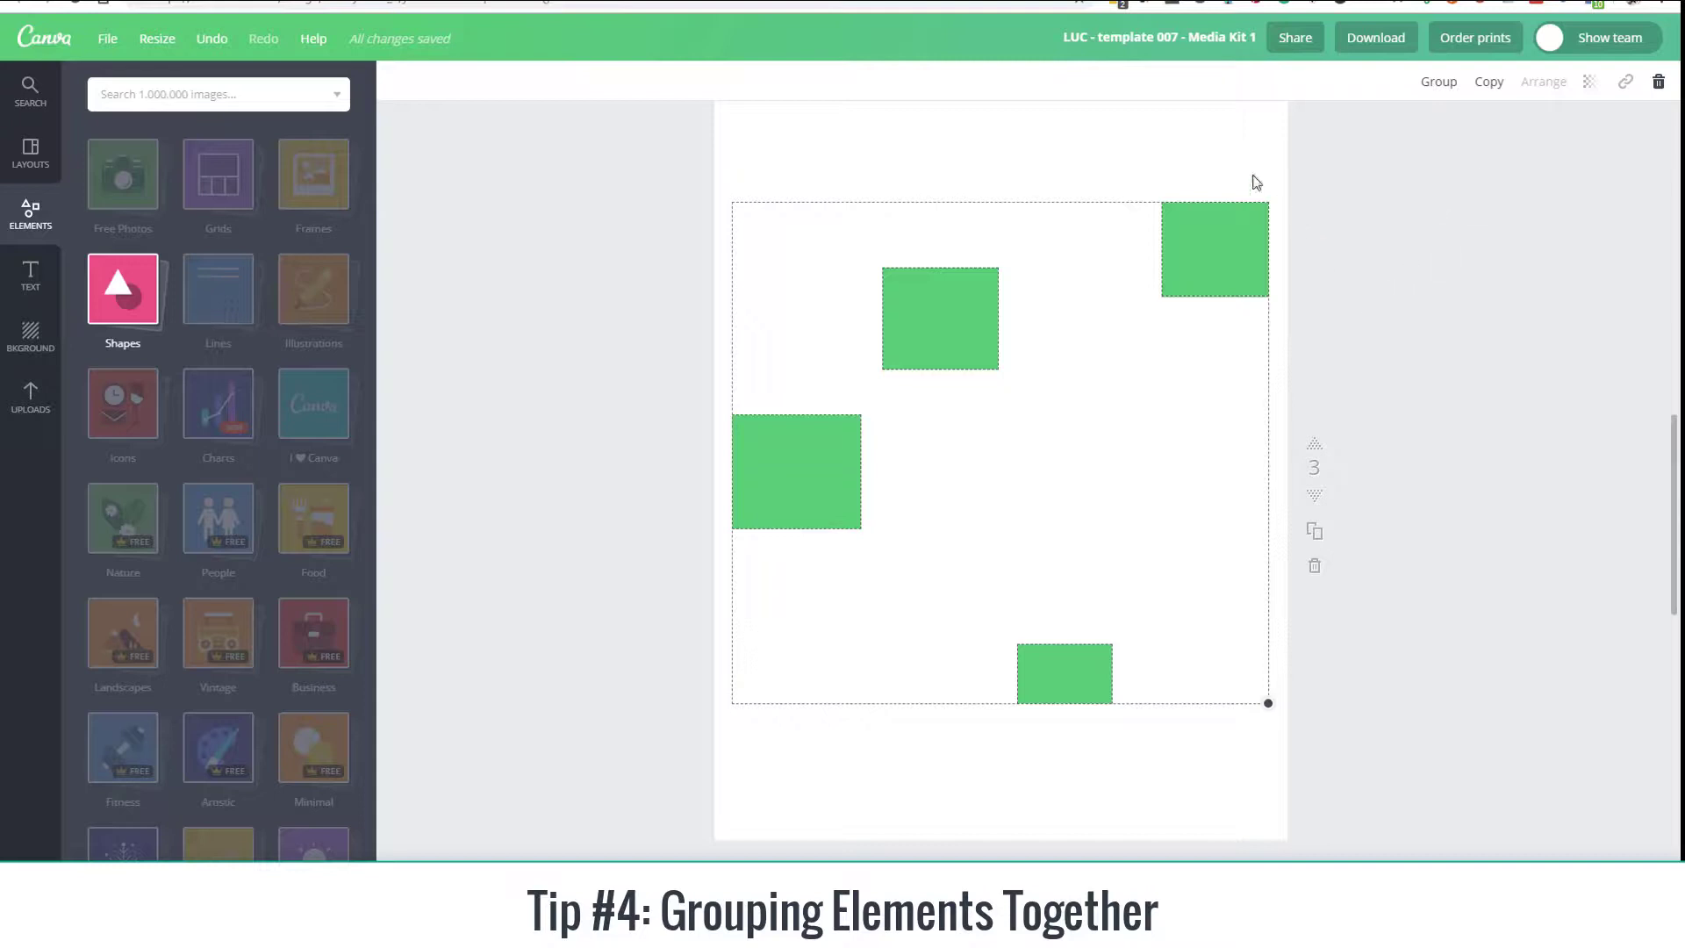
Step: Deselect the rectangles, reselect all four with one selection box and group them
left_click(1244, 167)
left_click(1226, 256)
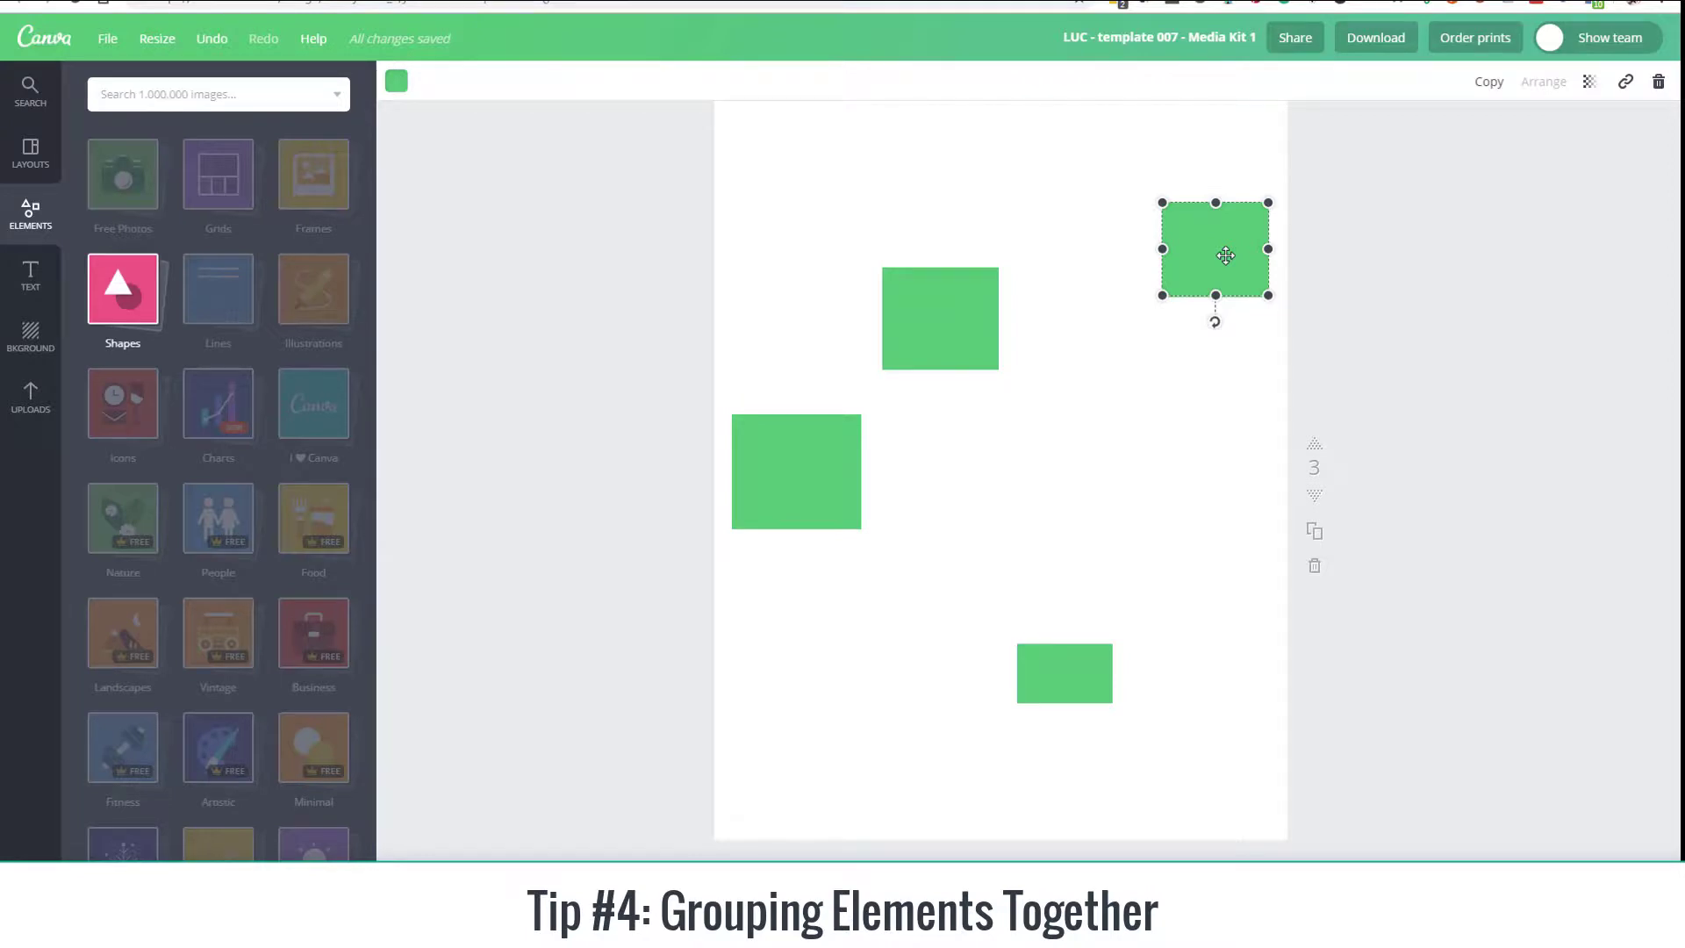
left_click_drag(1324, 161, 683, 725)
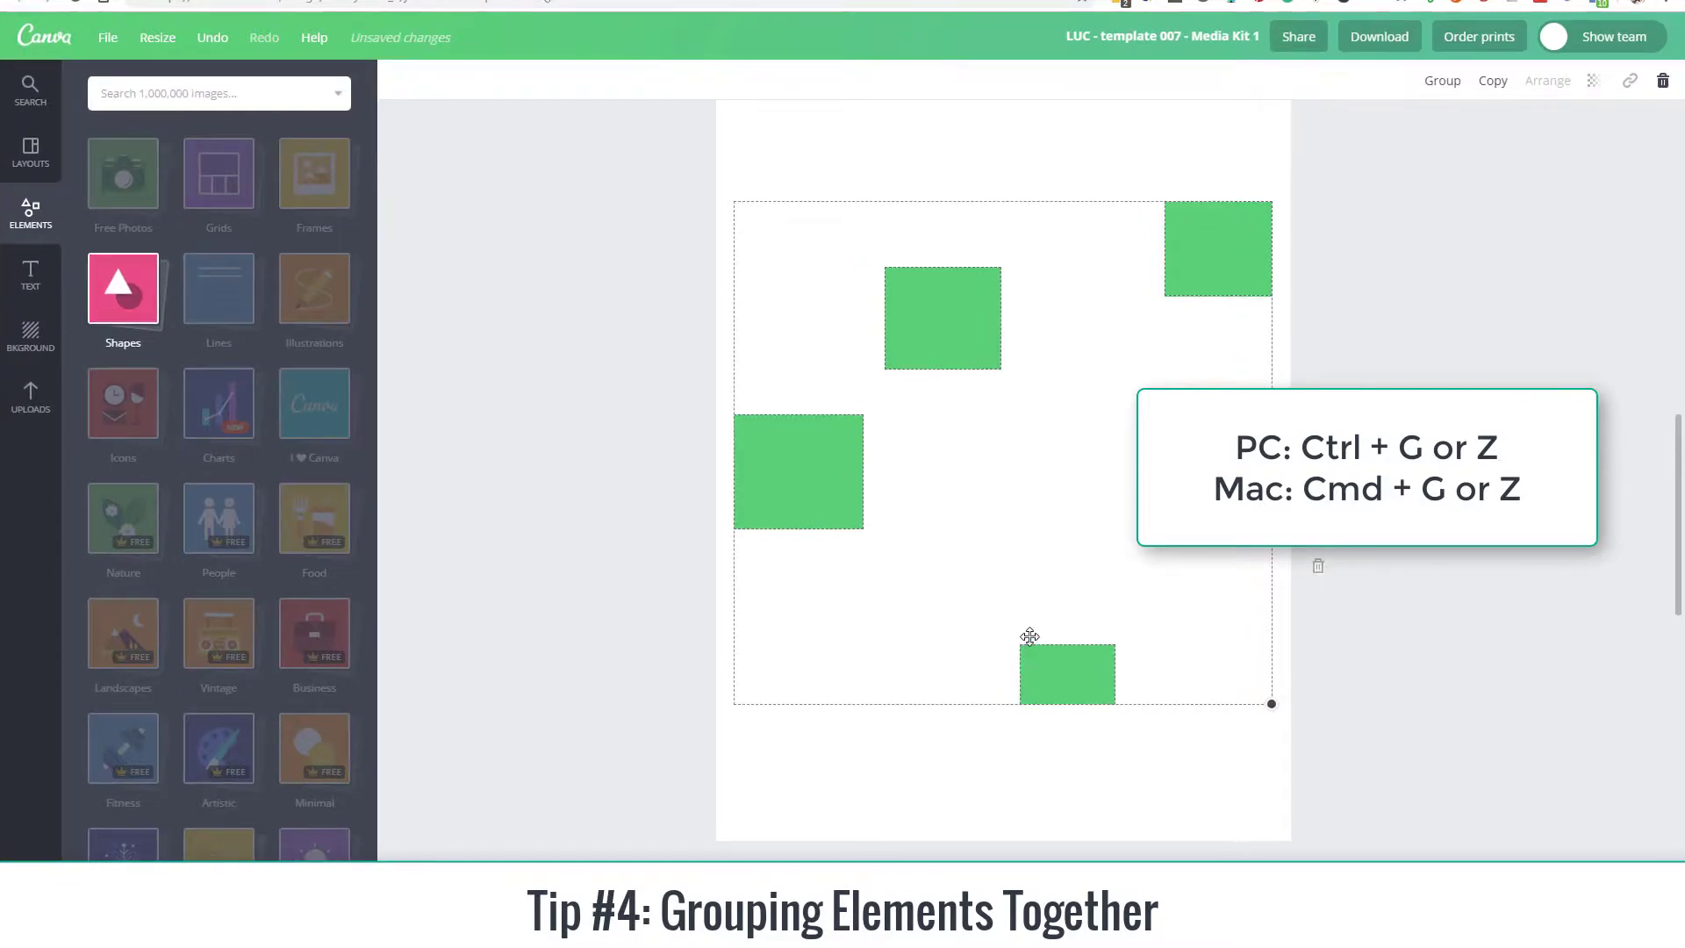
key("ctrl+g")
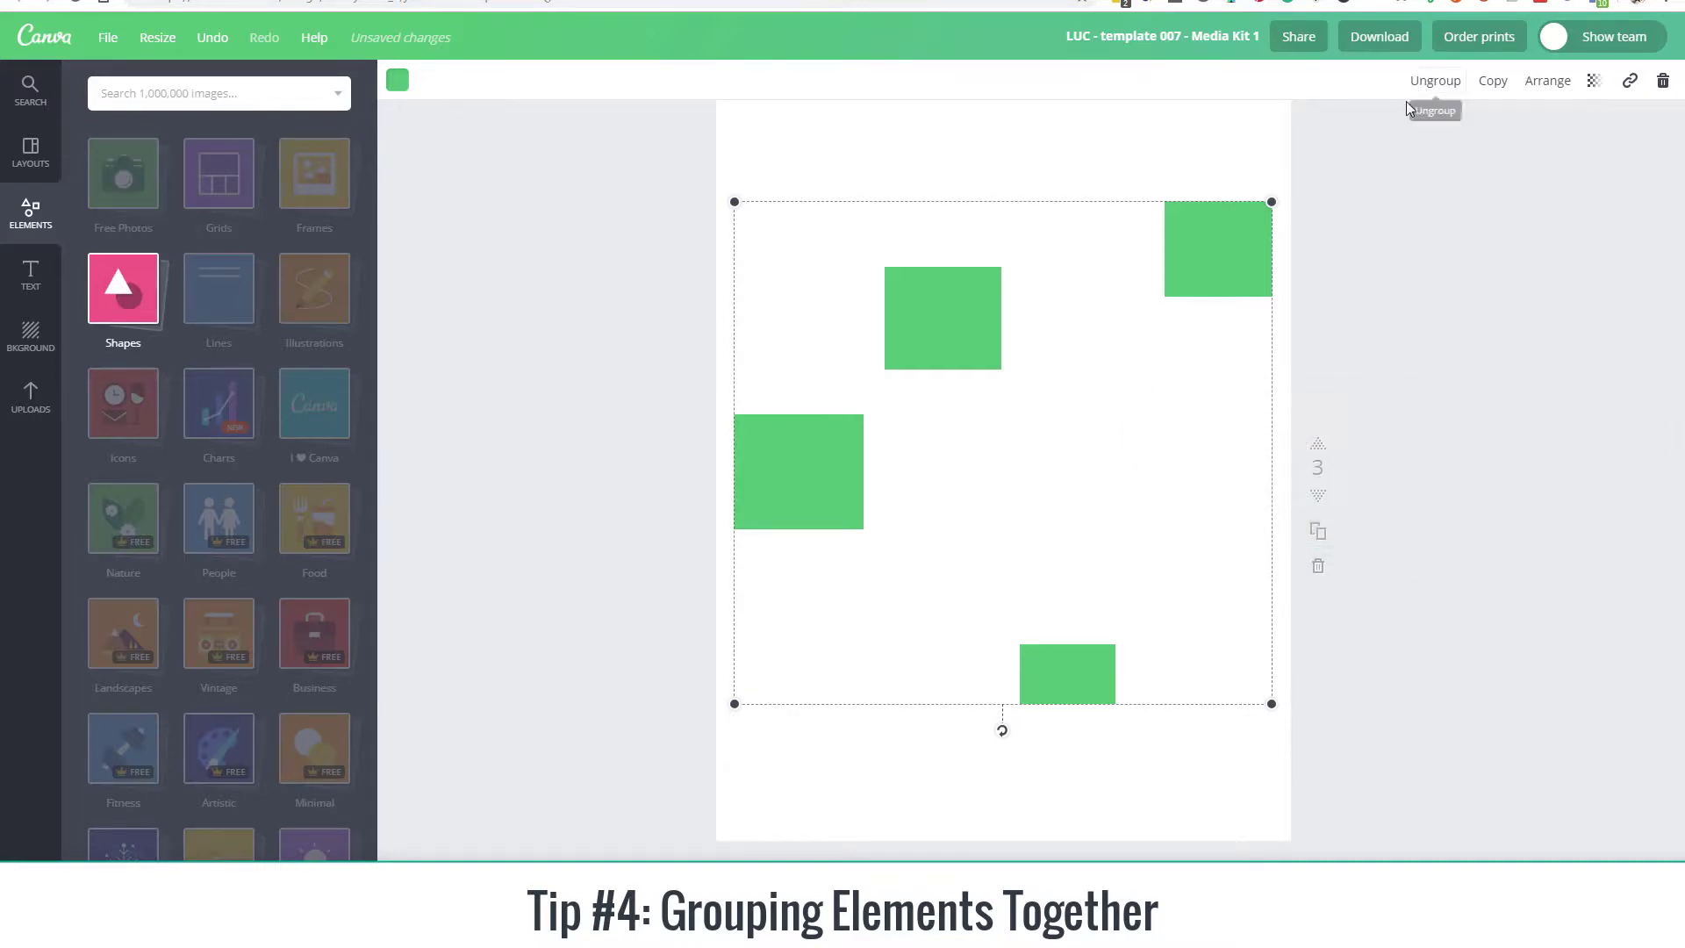
Step: Deselect the group, reselect it through its upper-right rectangle and move the whole group slightly down
left_click(1340, 167)
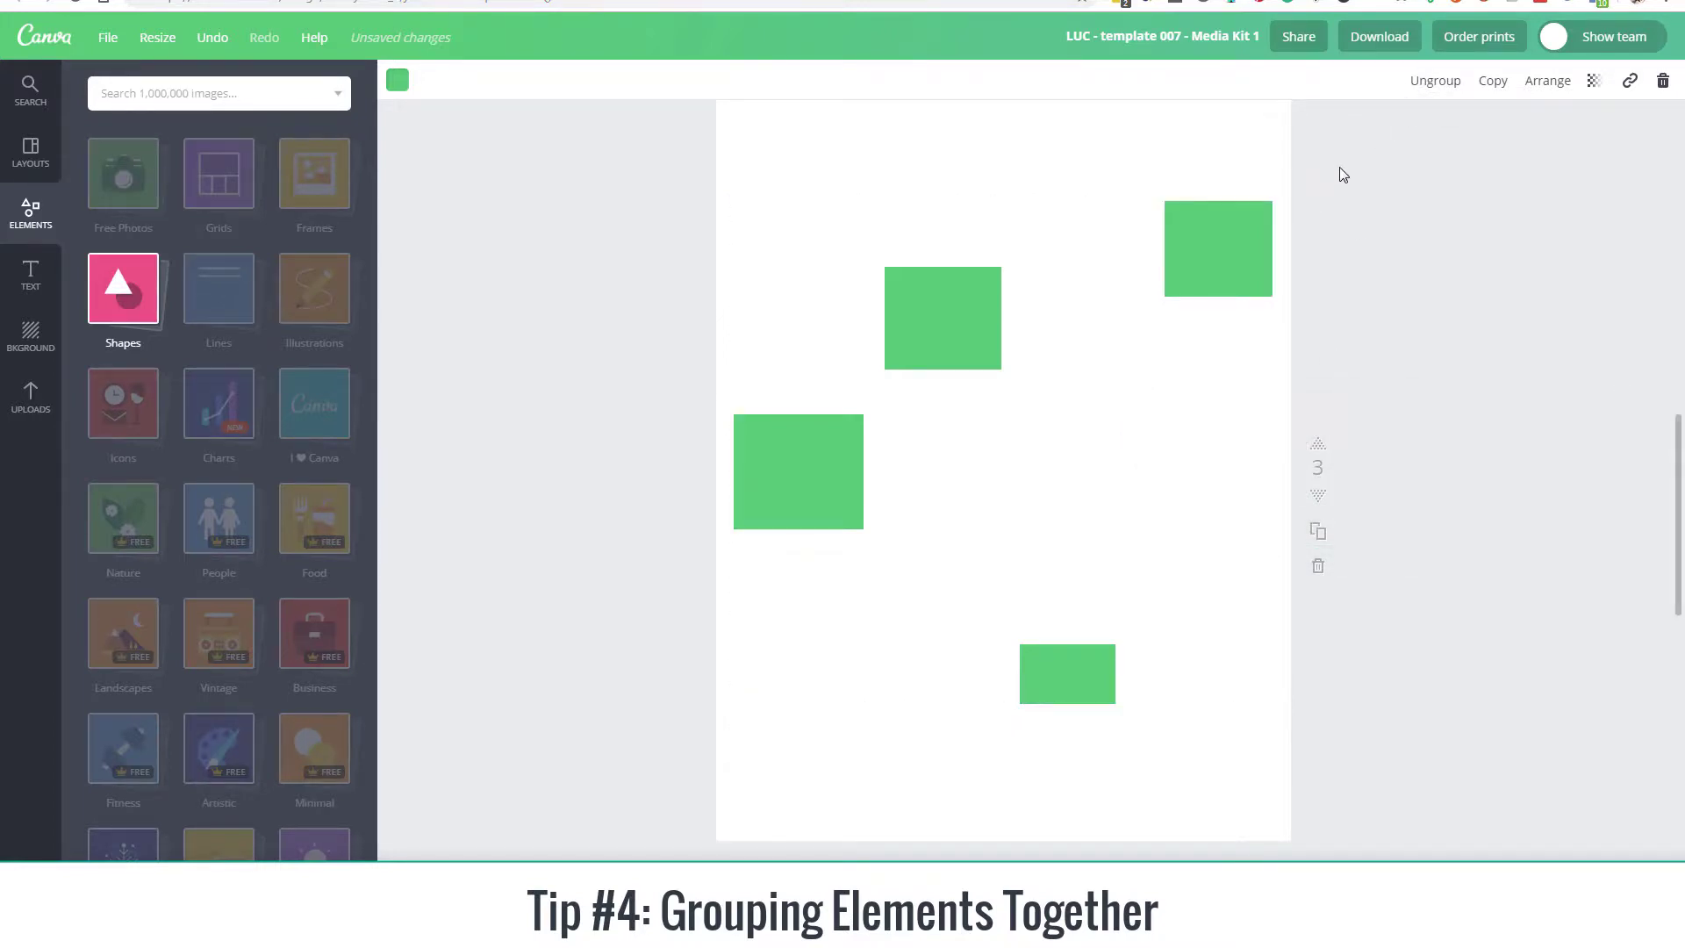
left_click(1225, 245)
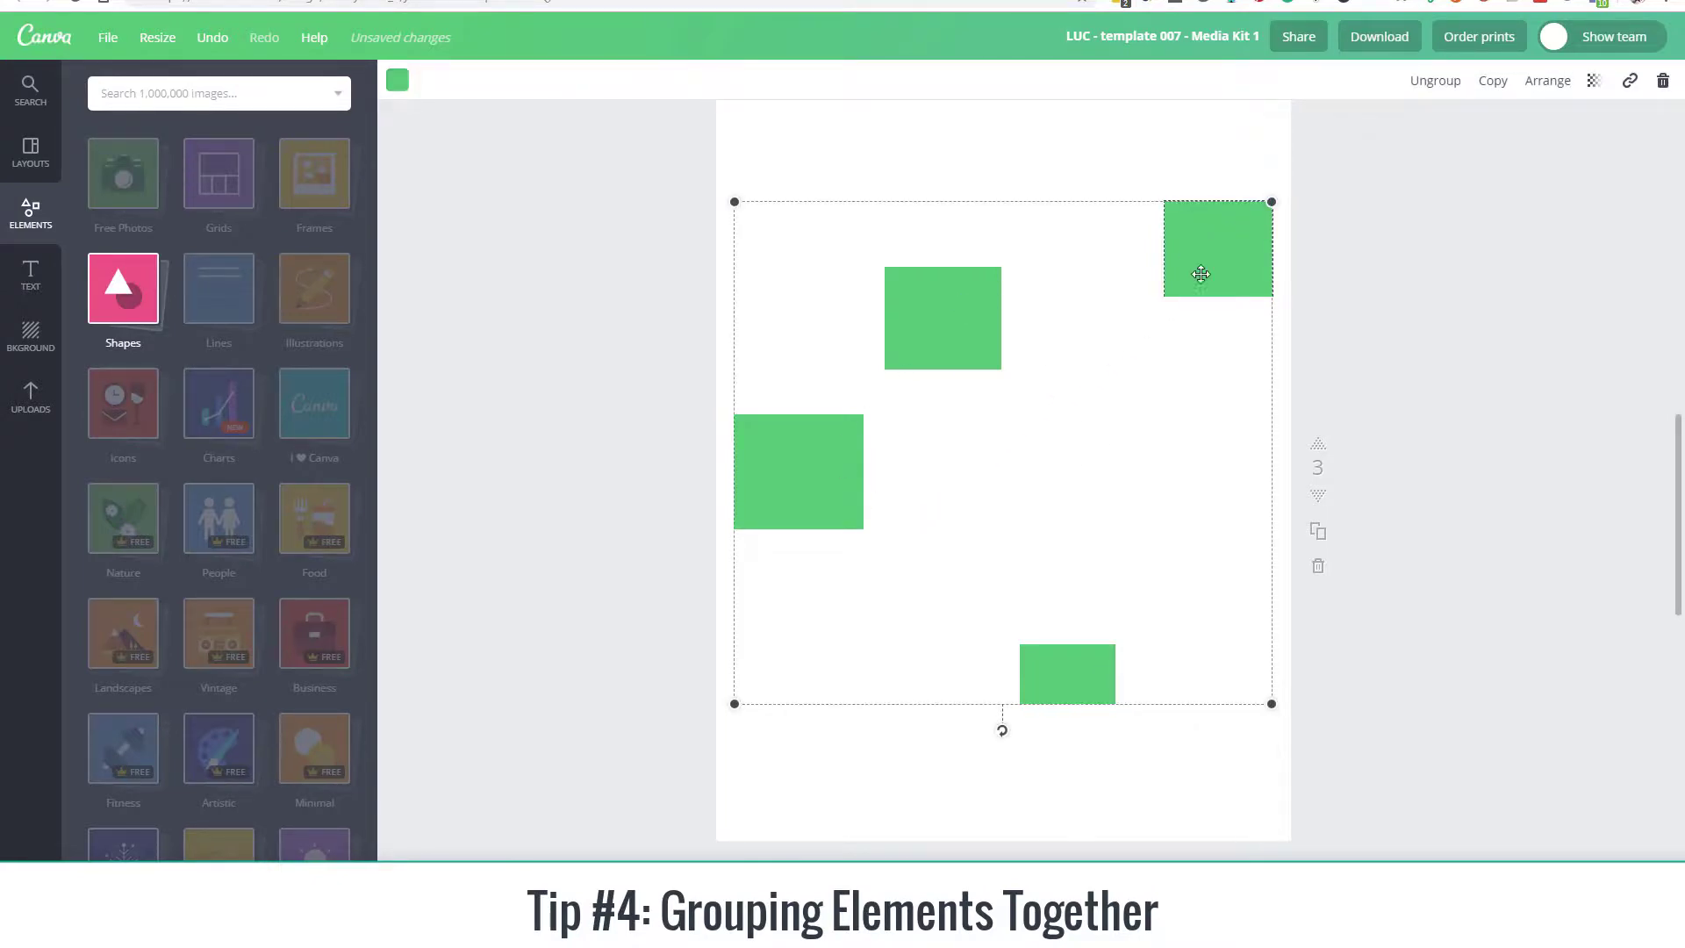
mouse_move(1198, 272)
left_mouse_down()
mouse_move(1196, 306)
mouse_move(1200, 274)
left_mouse_up()
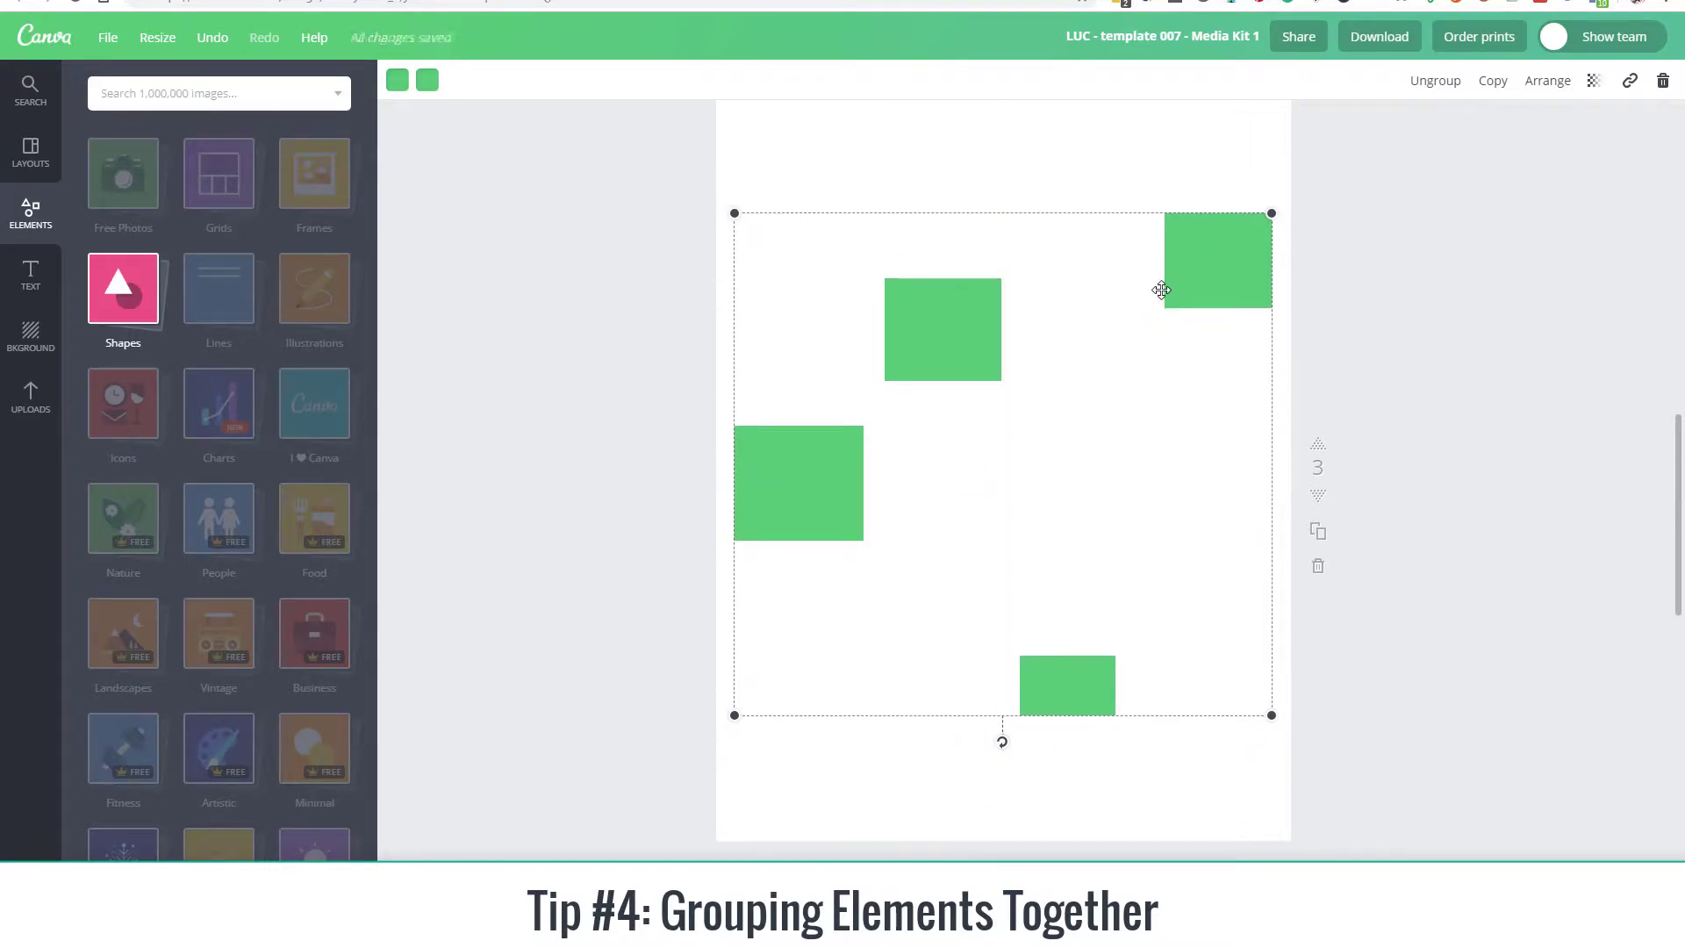
Step: Ungroup and regroup the four green rectangles twice, leaving them grouped
key("ctrl+shift+g")
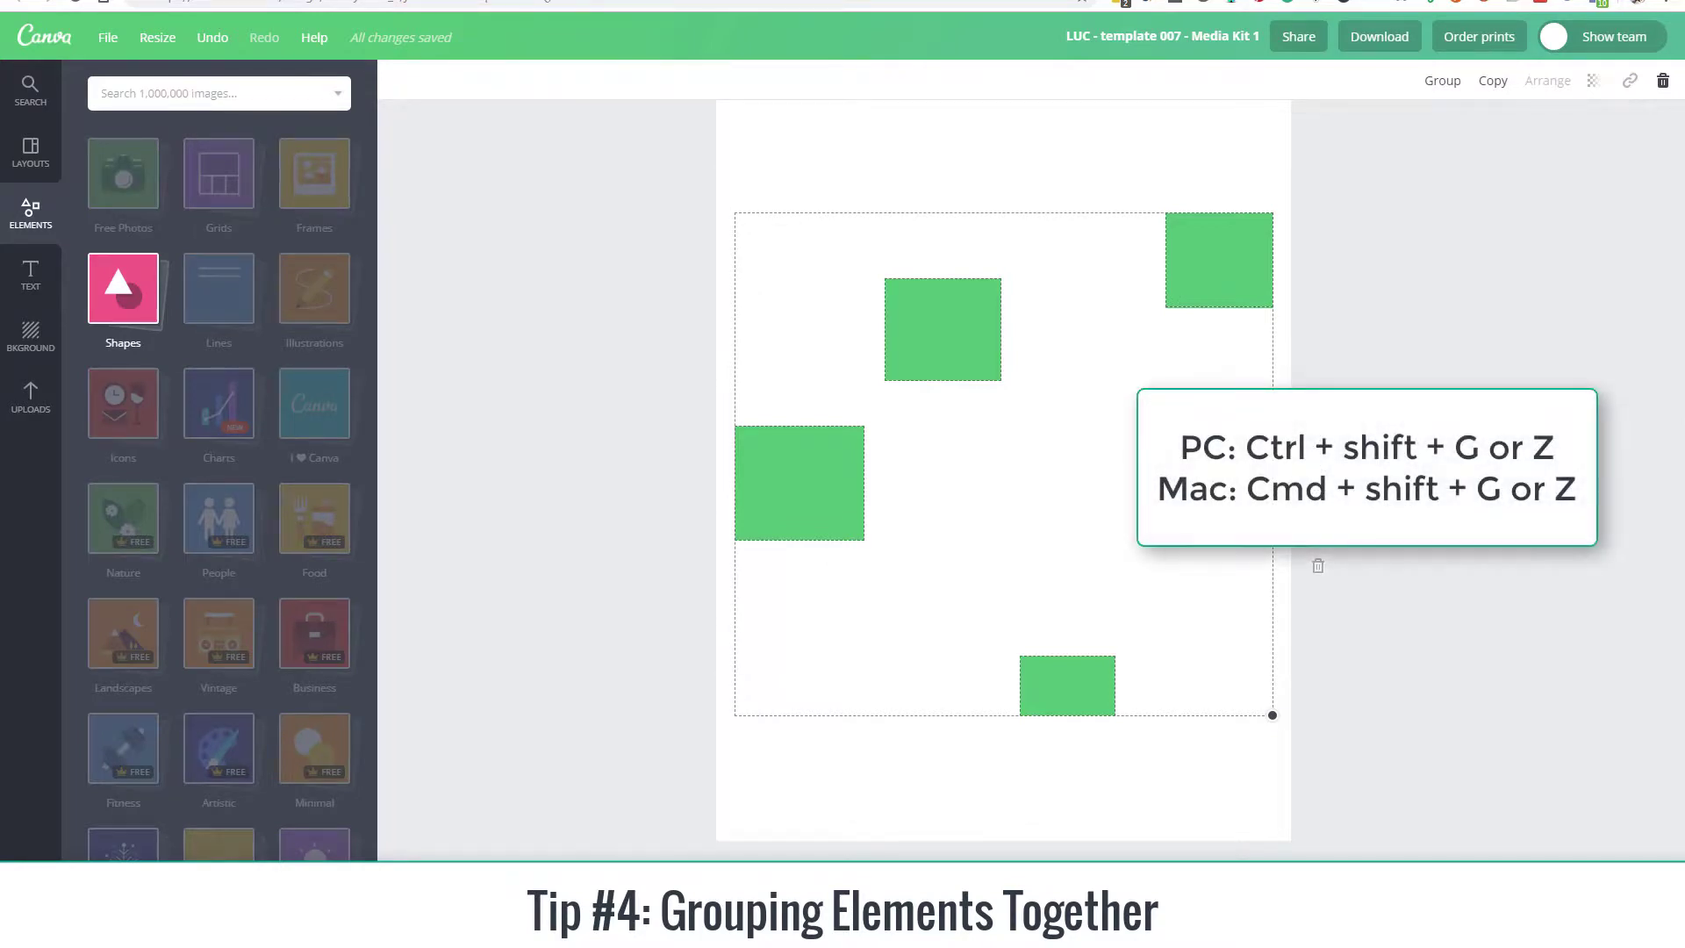
key("ctrl+g")
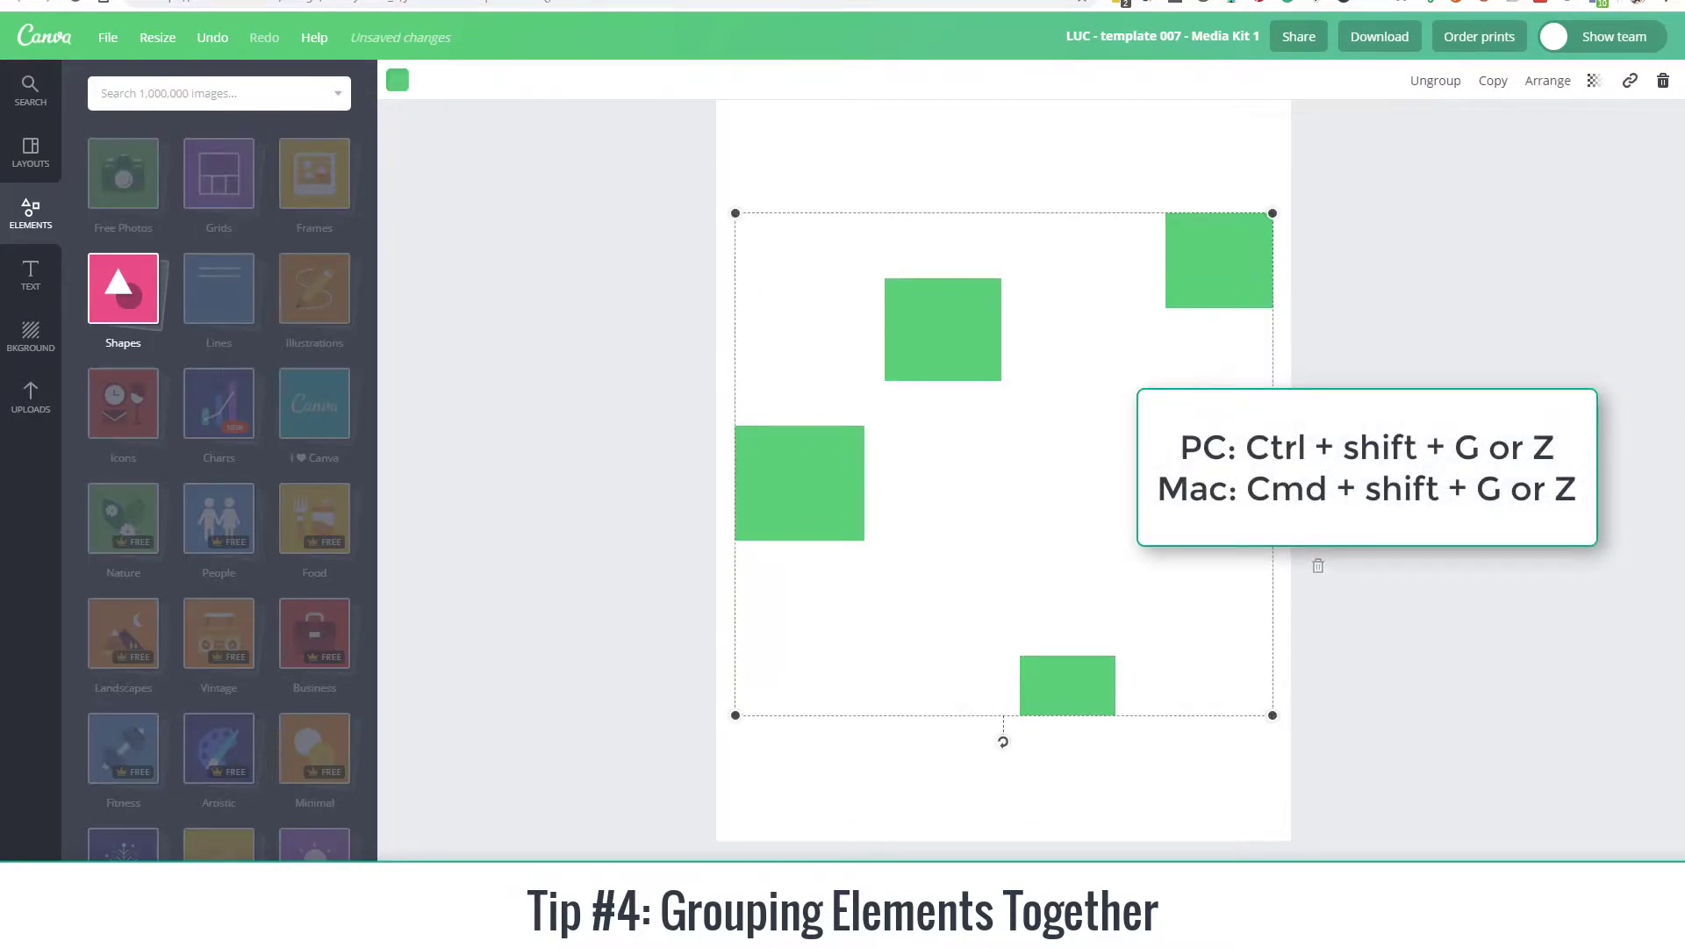
key("ctrl+shift+g")
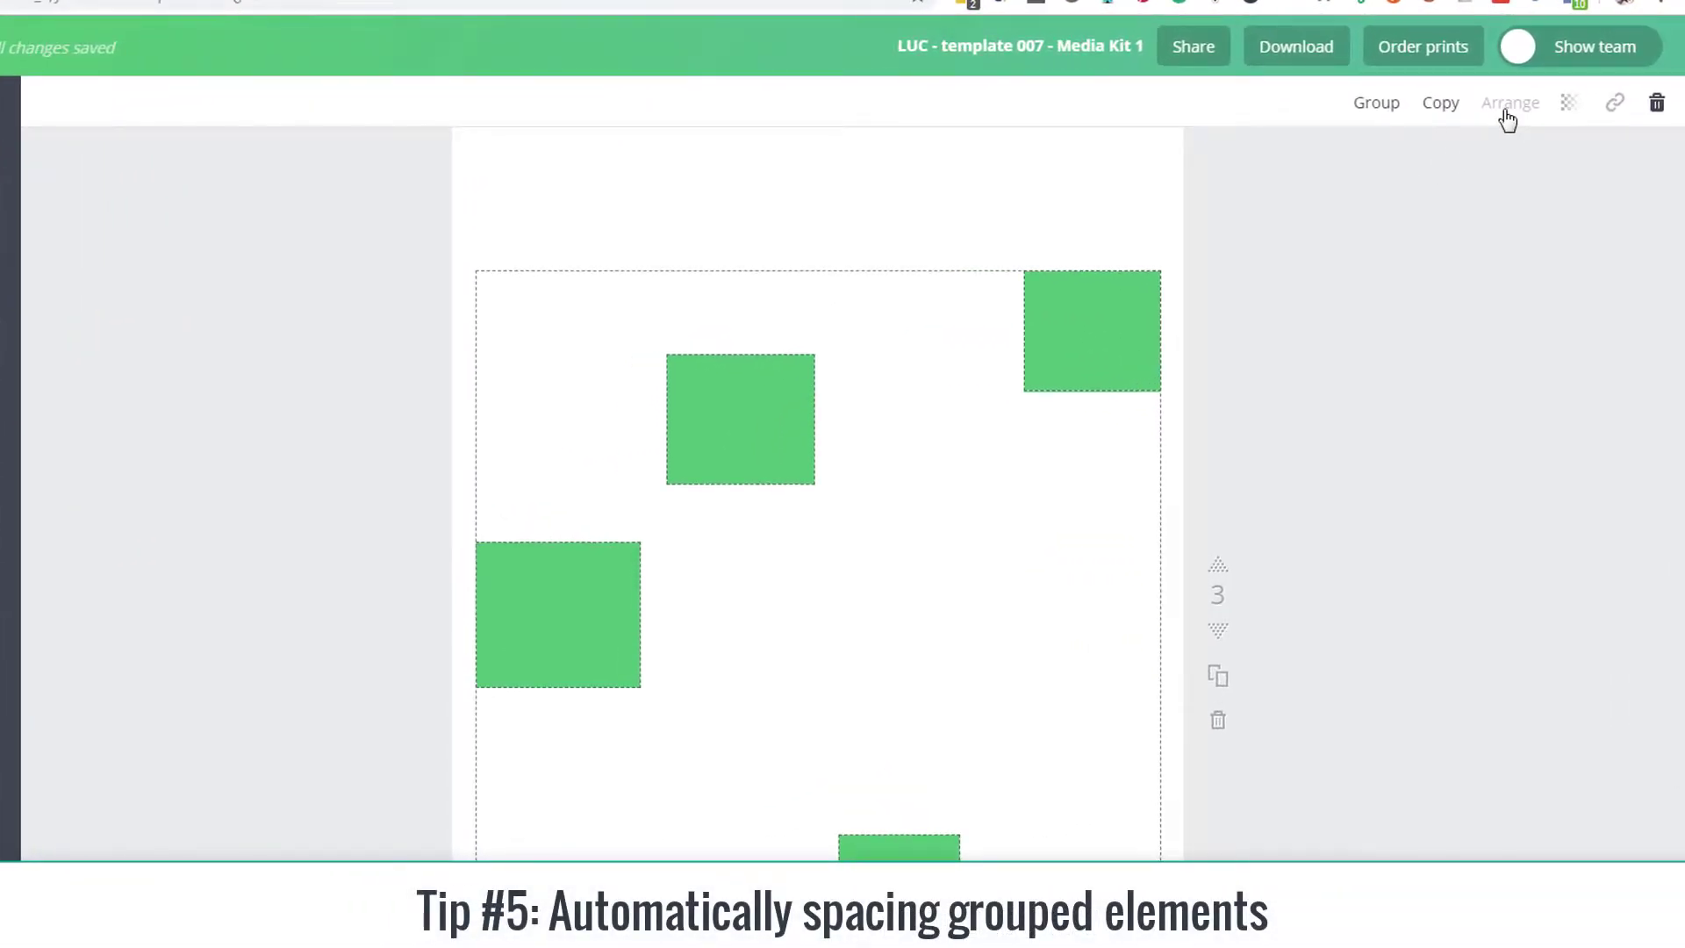
key("ctrl+g")
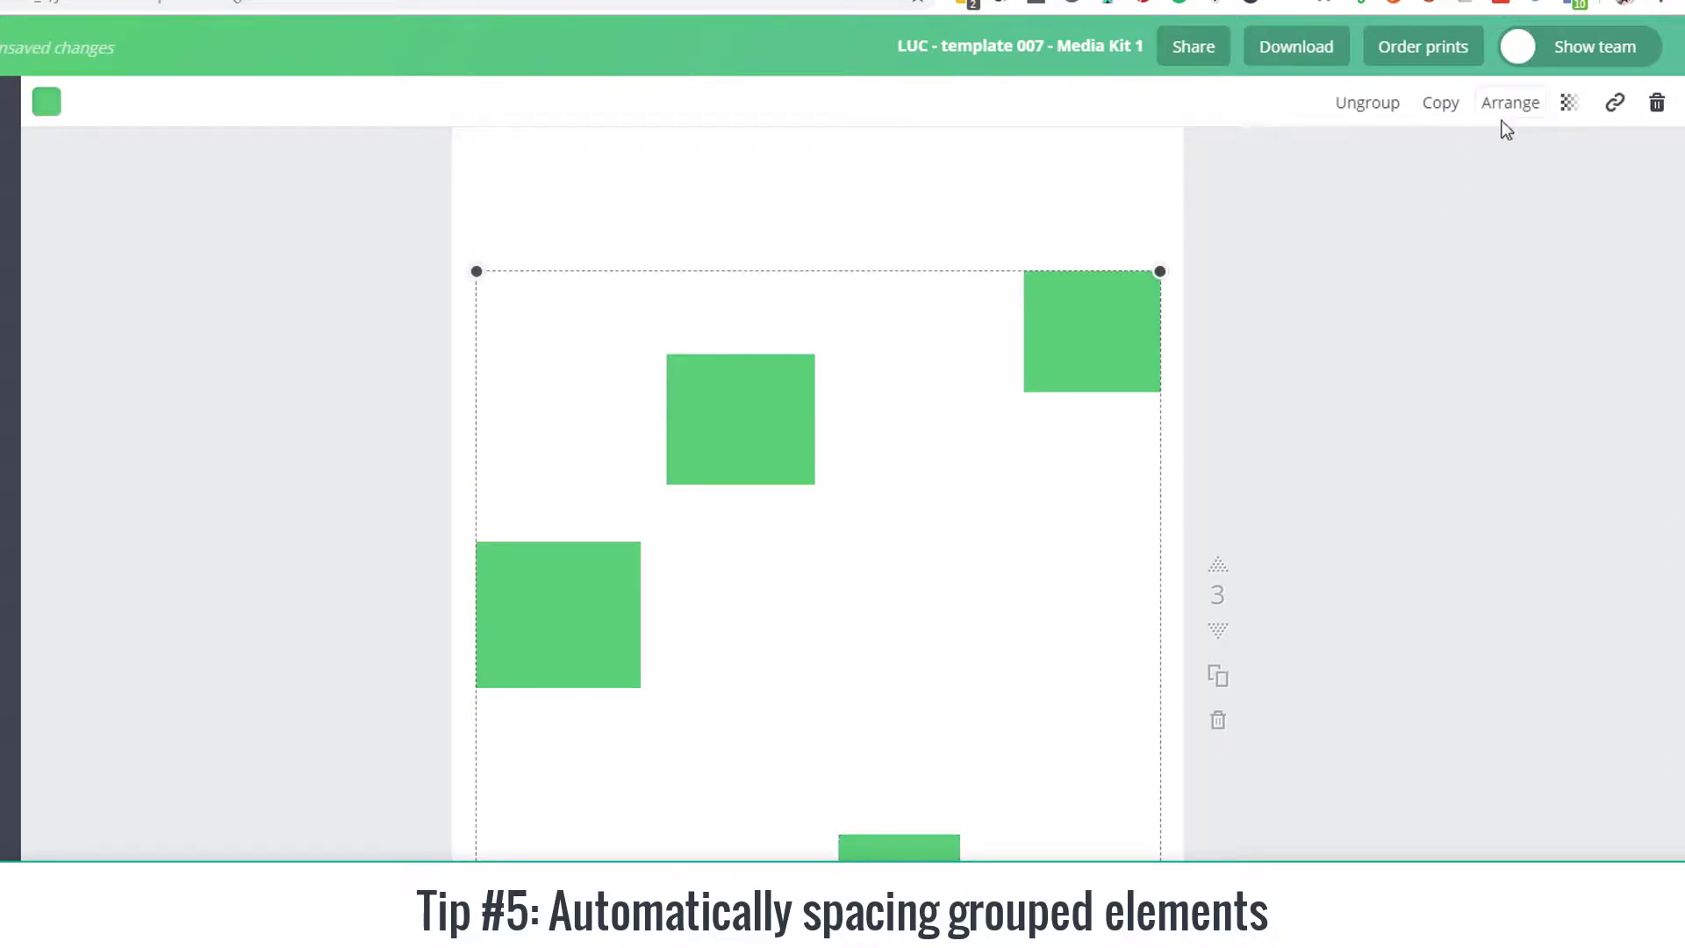
Step: Align the grouped green rectangles to the top
left_click(1510, 112)
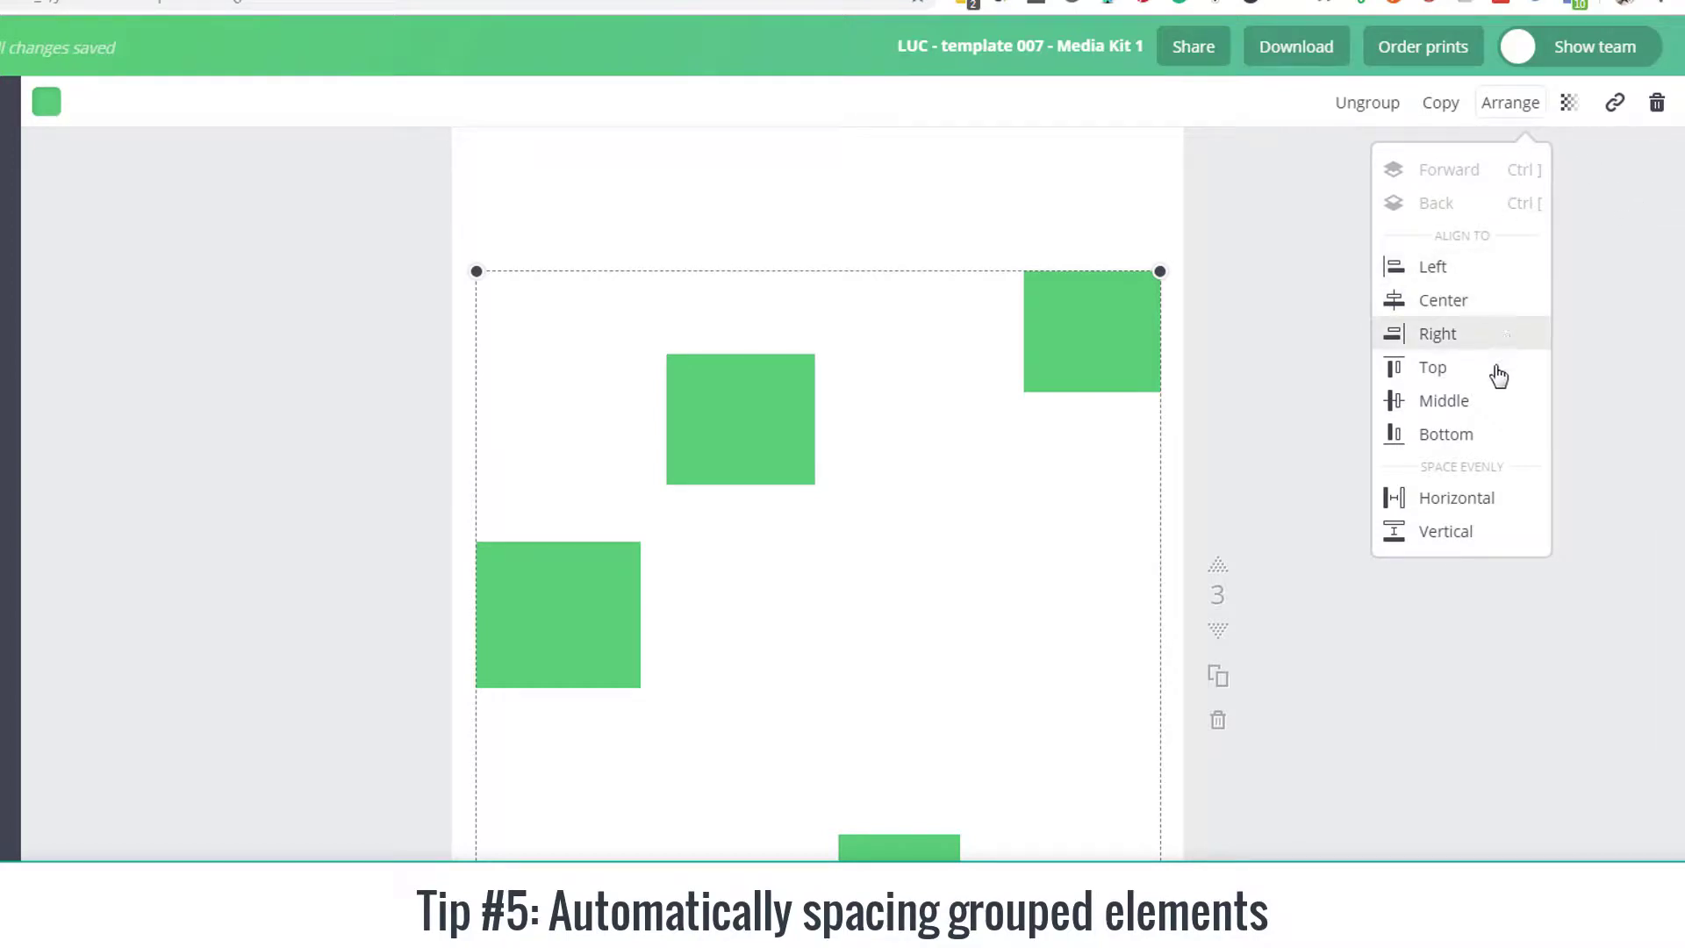
left_click(1444, 367)
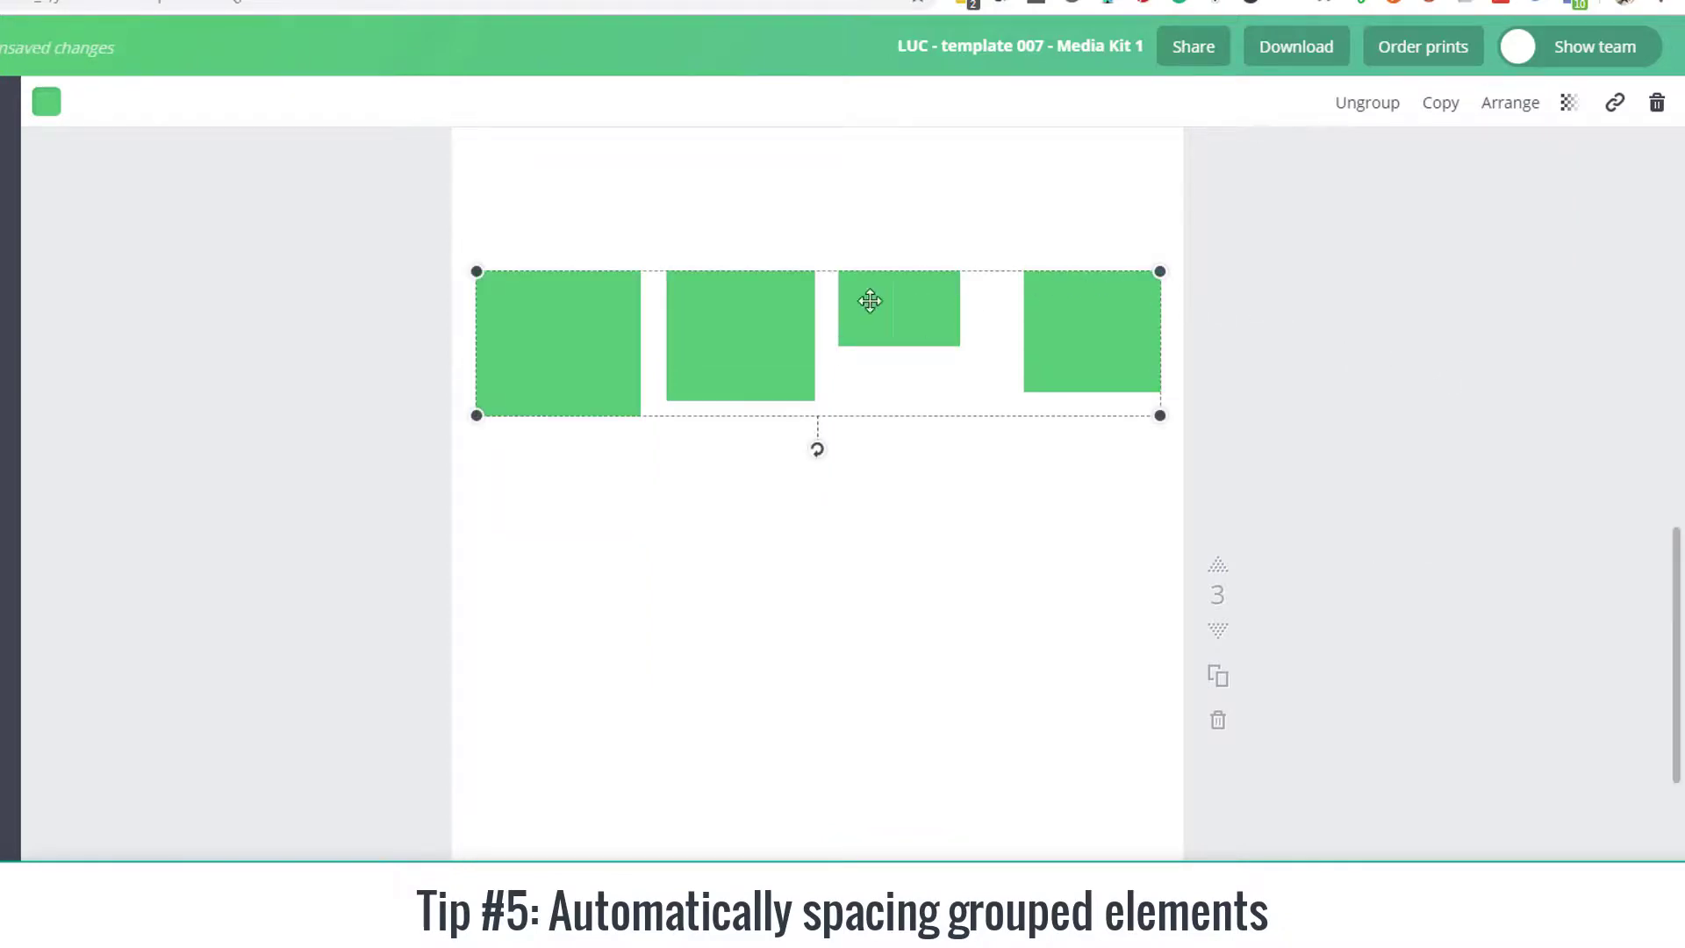
Step: Align the grouped green rectangles to the bottom and finally to the middle
left_click(1509, 103)
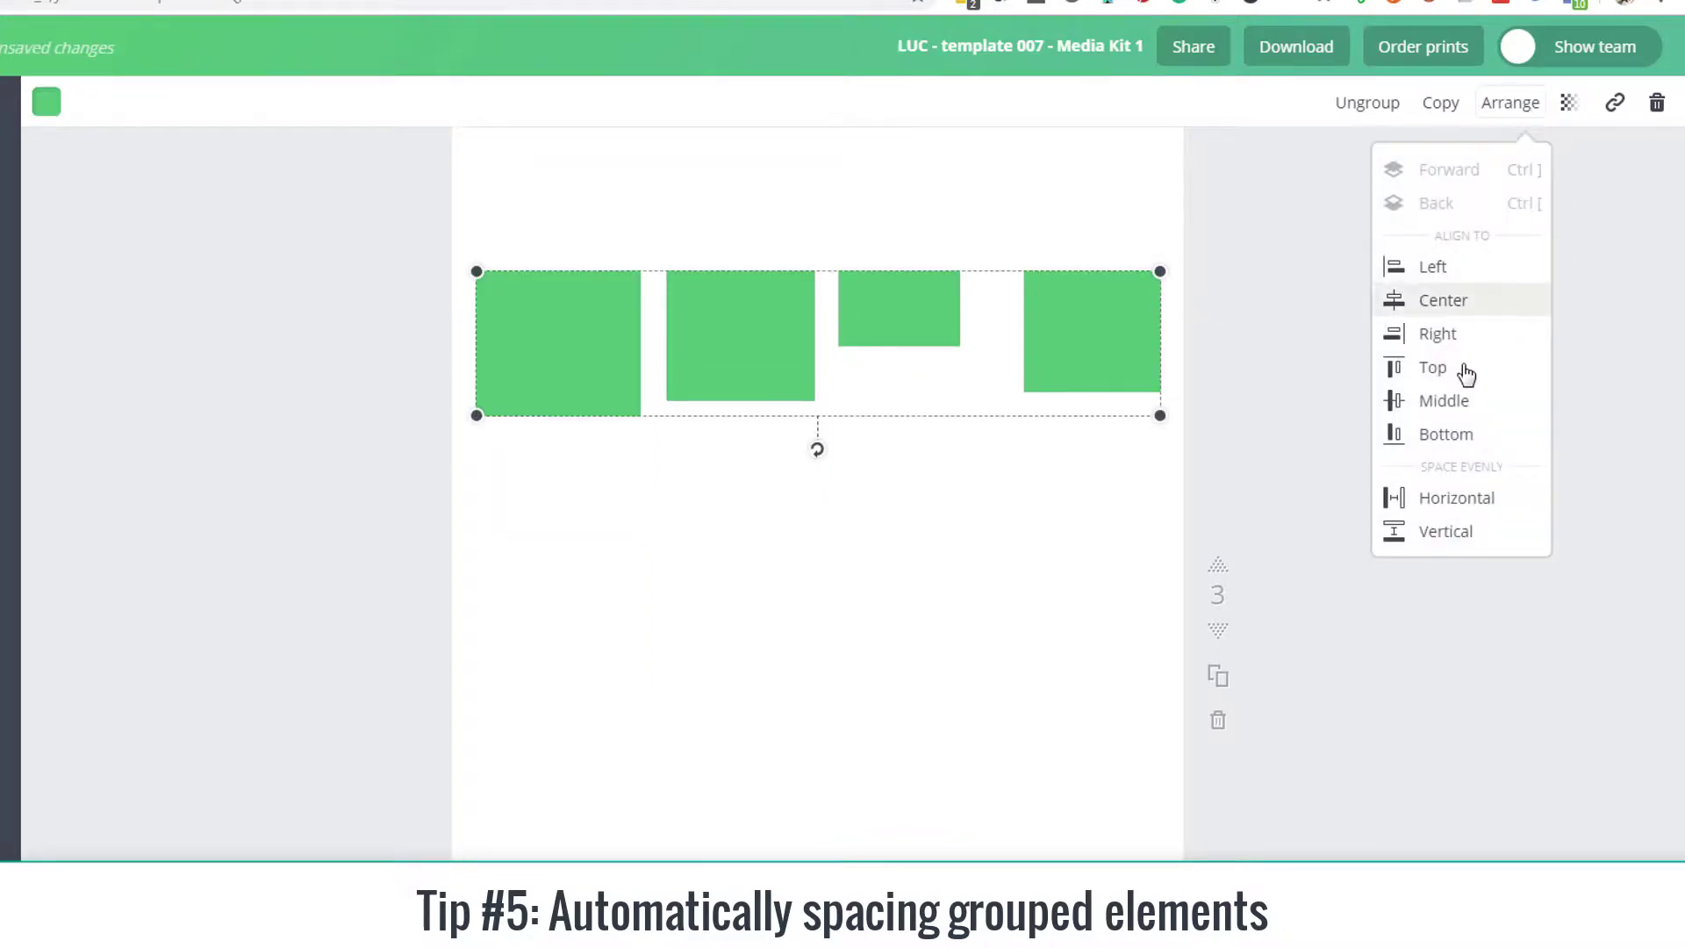
left_click(1460, 444)
left_click(1502, 105)
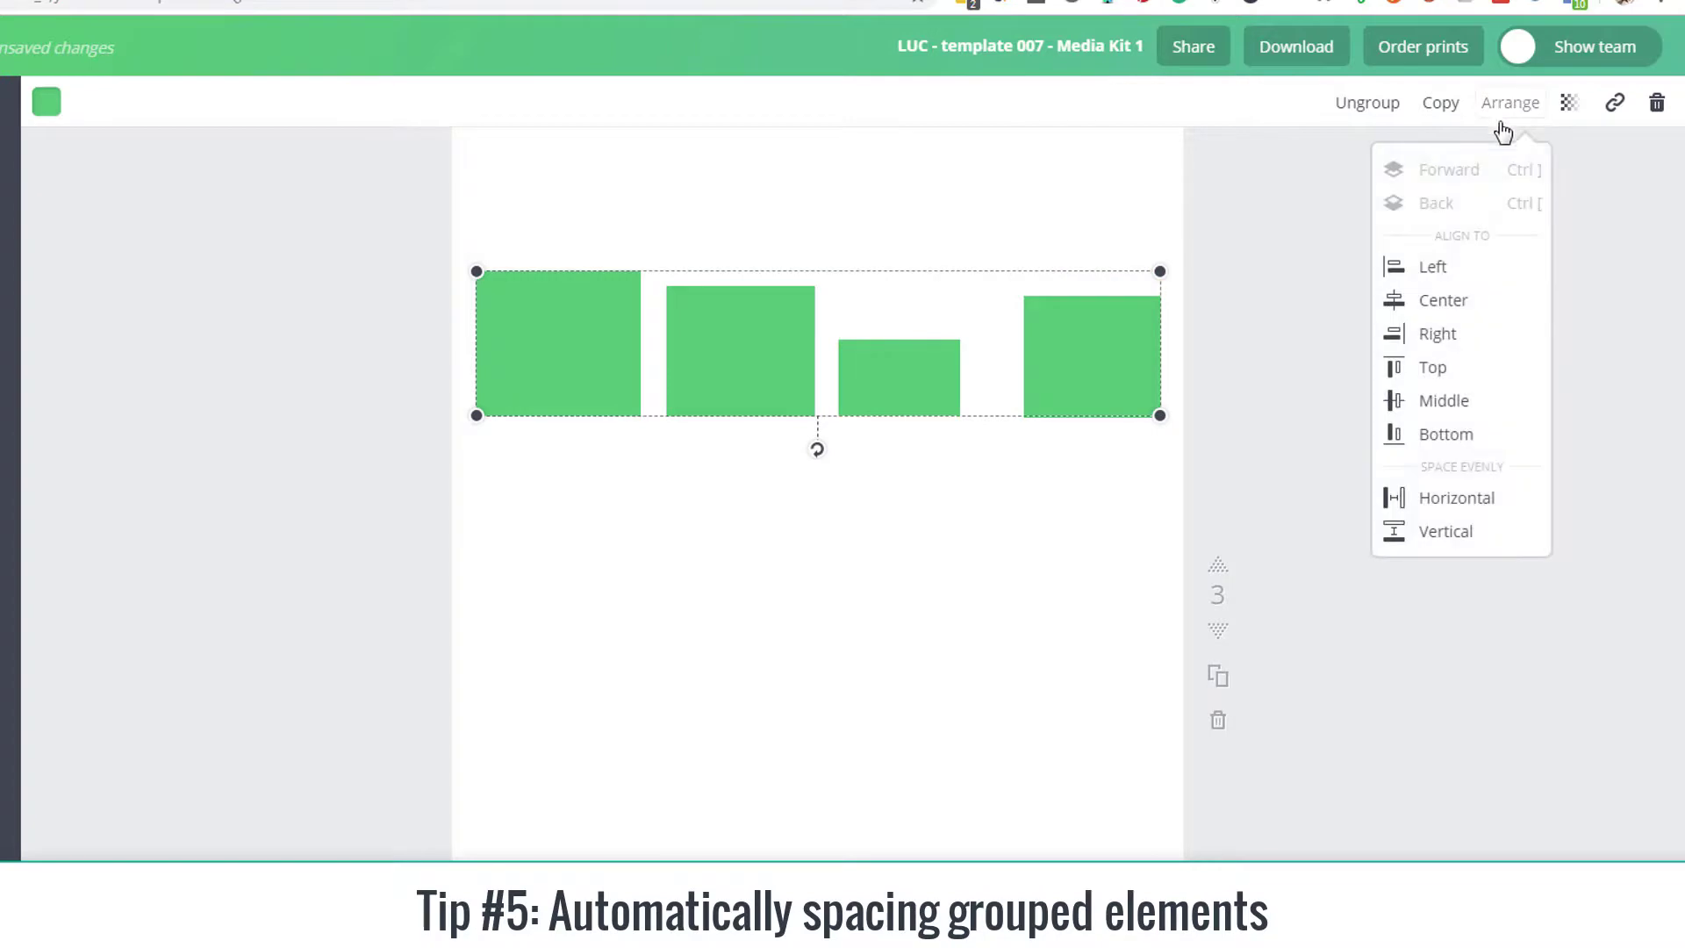
left_click(1457, 406)
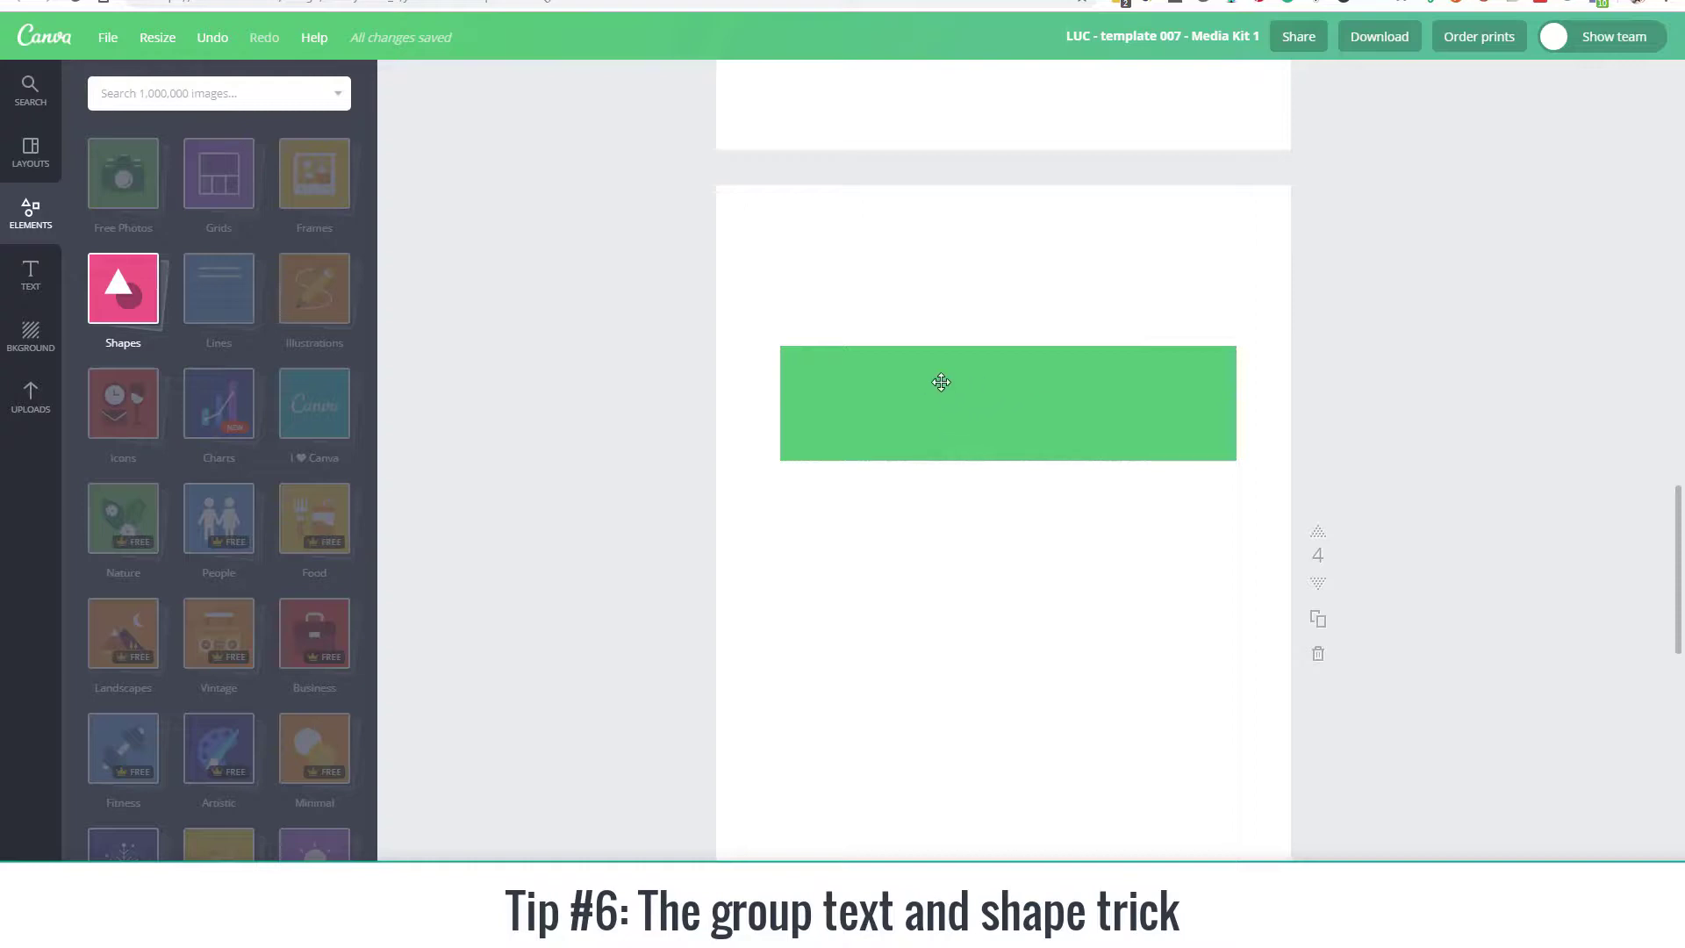
Step: Add a heading text to page 4 and center it over the green rectangle
left_click(32, 272)
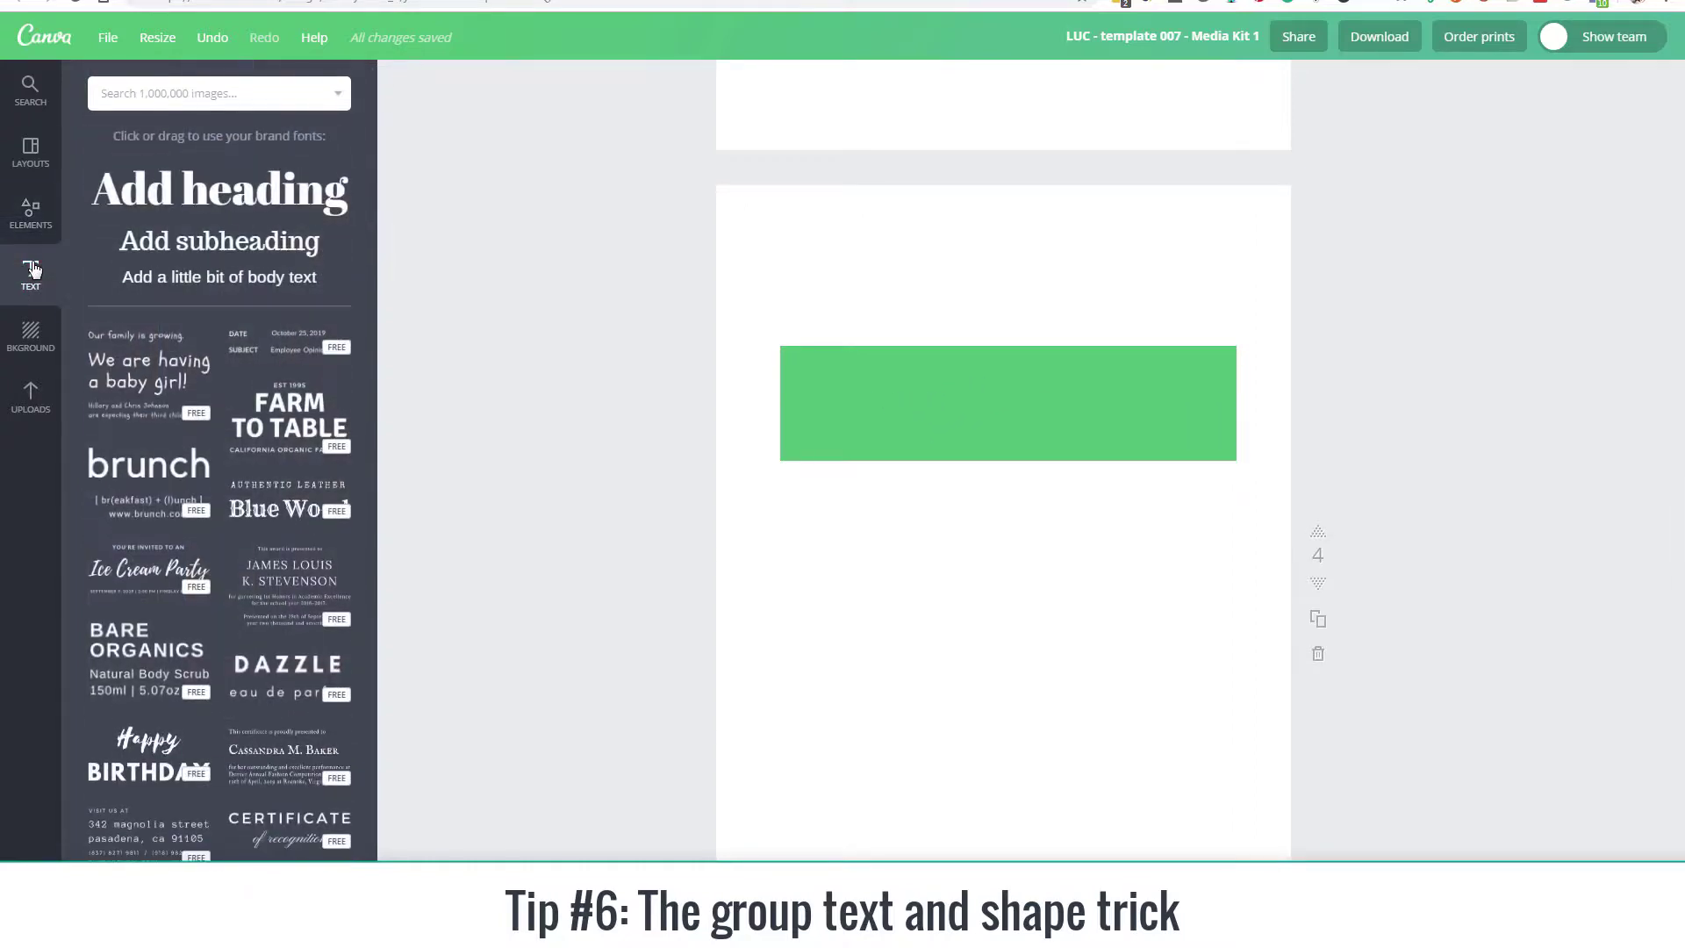
left_click(190, 211)
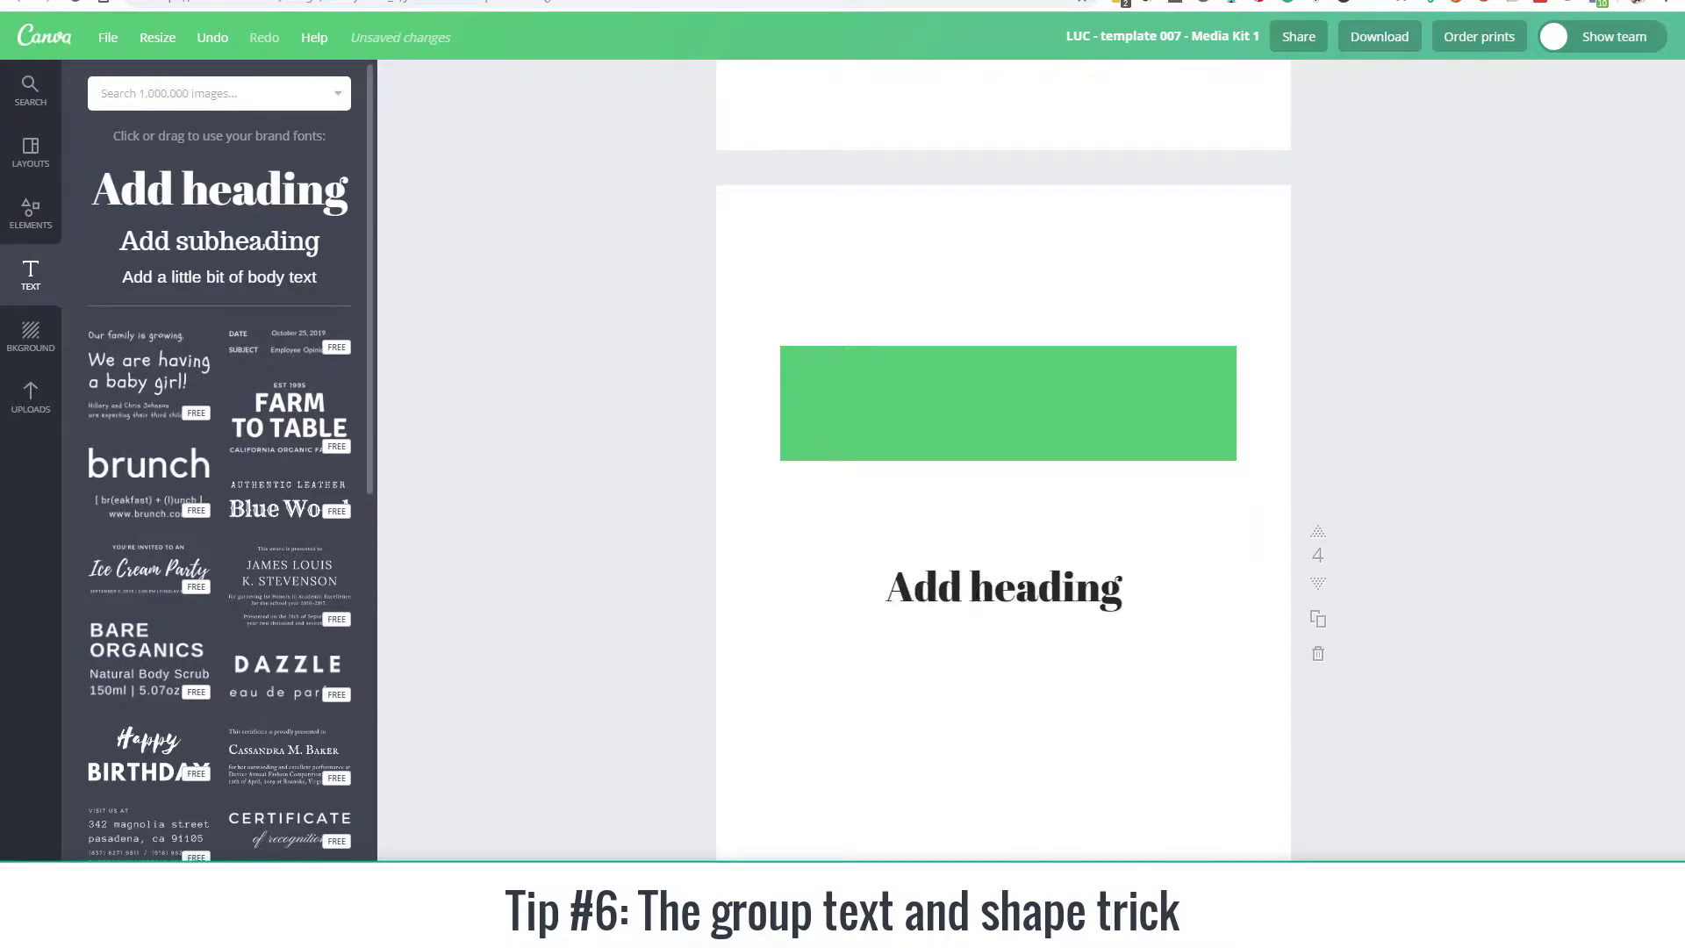
left_click_drag(1014, 562, 1009, 369)
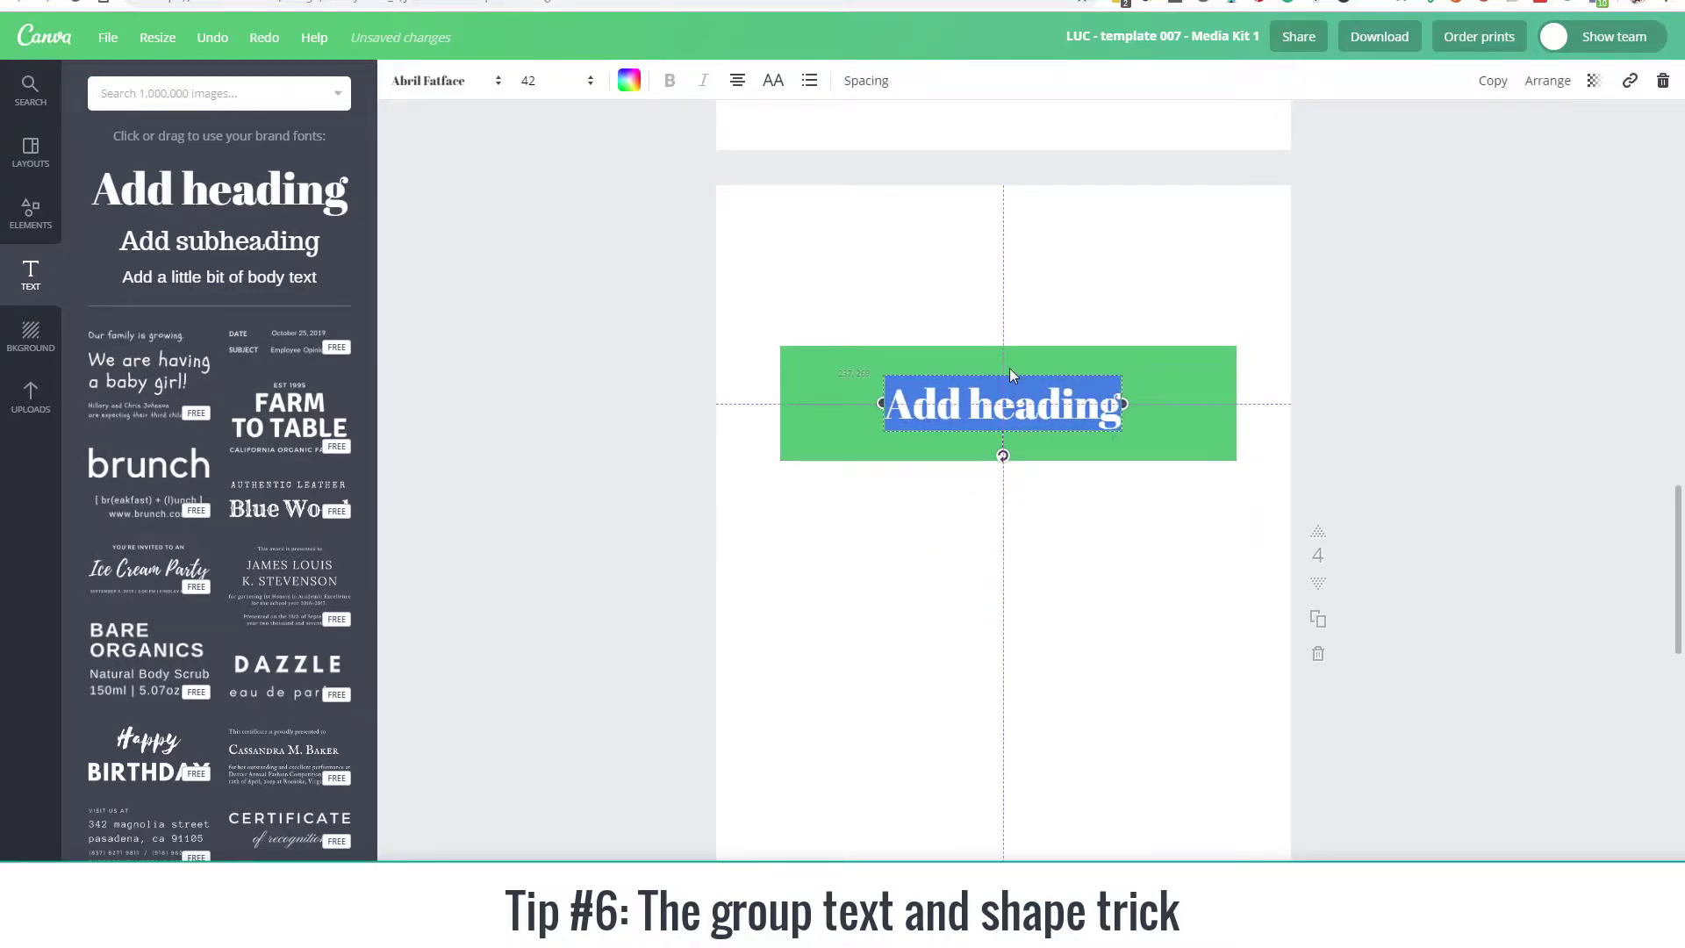
left_click(1024, 567)
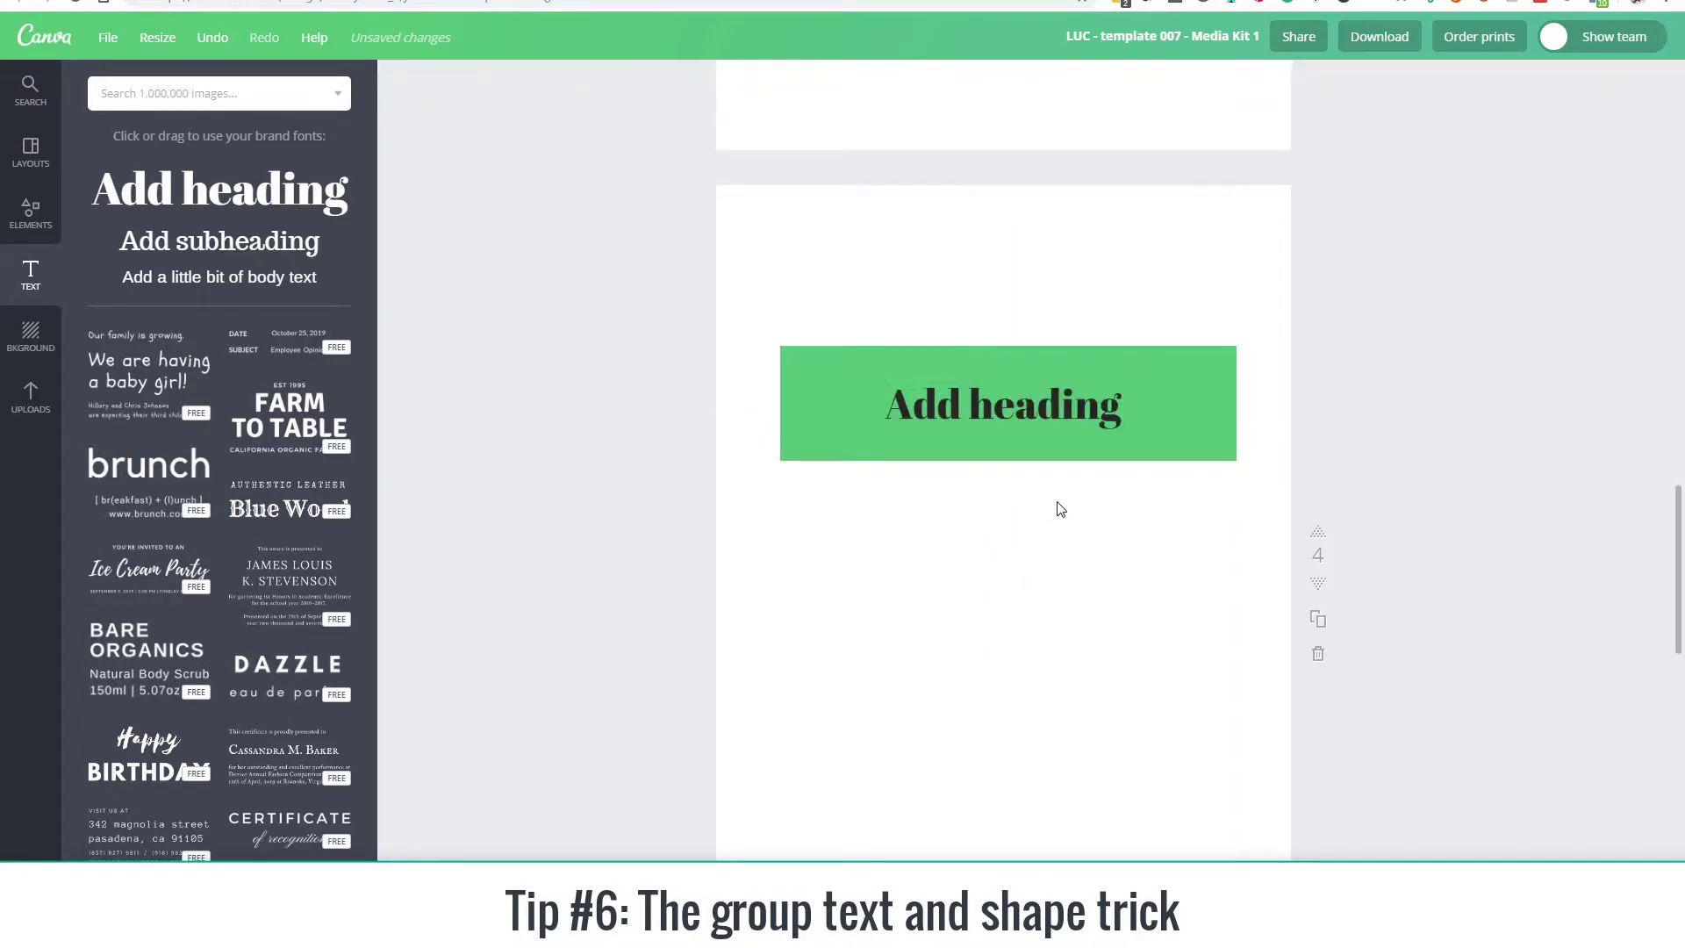
Step: Reduce the green rectangle's height from its lower and upper edges so it fits closely around the heading
left_click(834, 440)
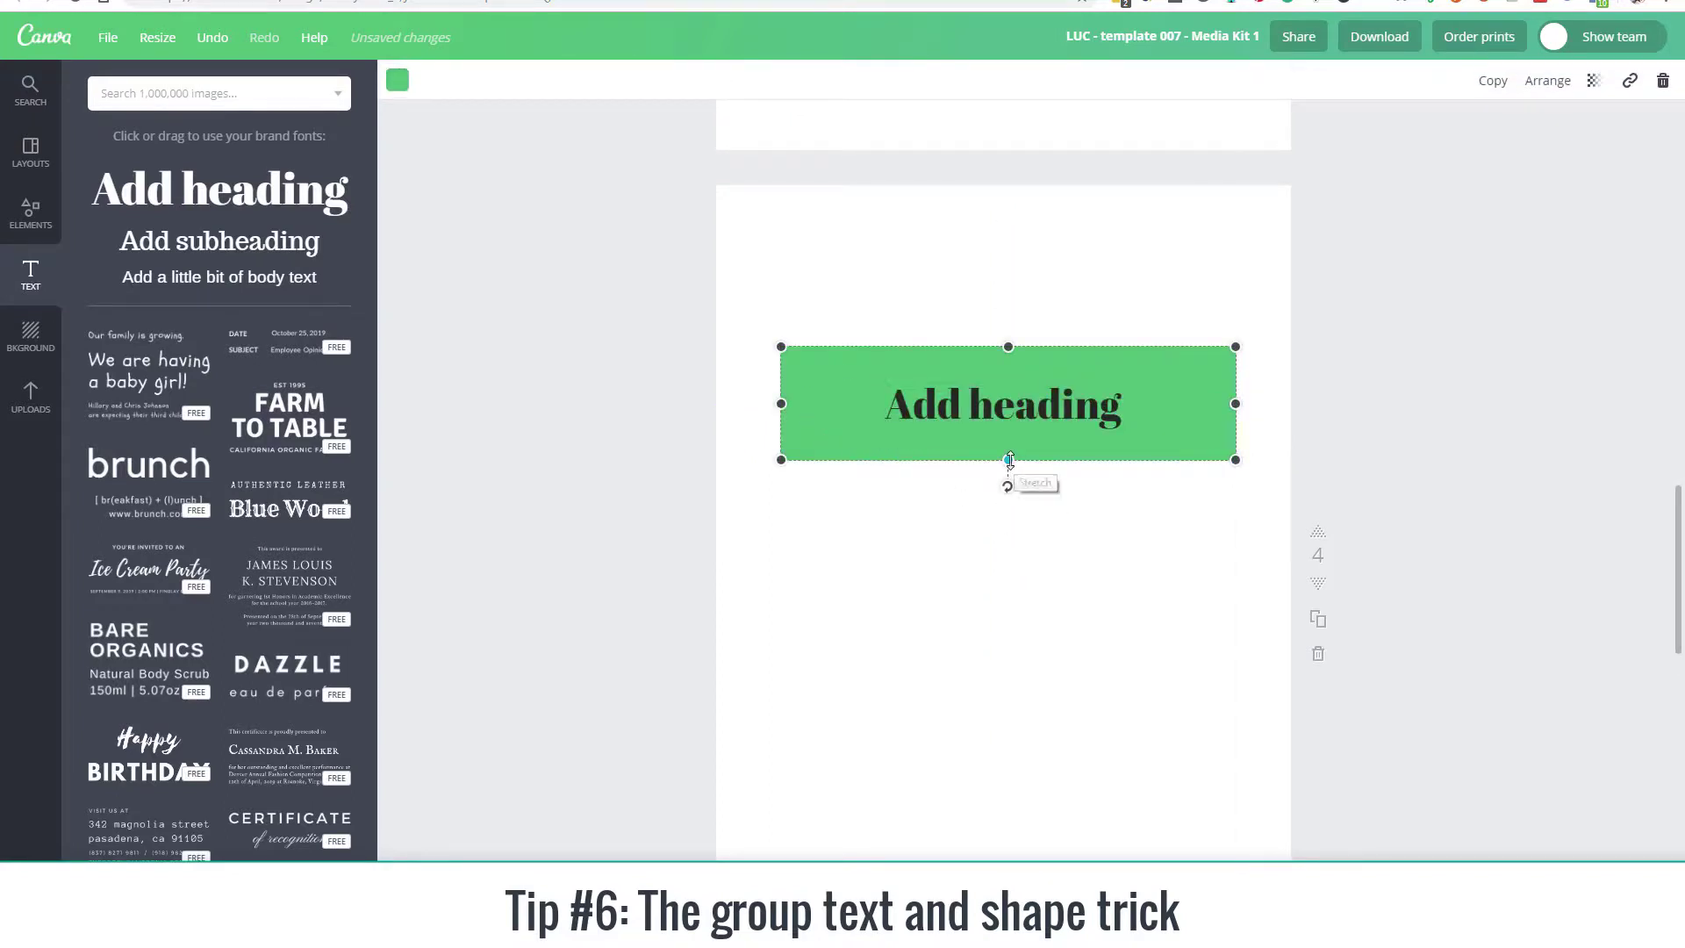
left_click_drag(1009, 460, 1008, 444)
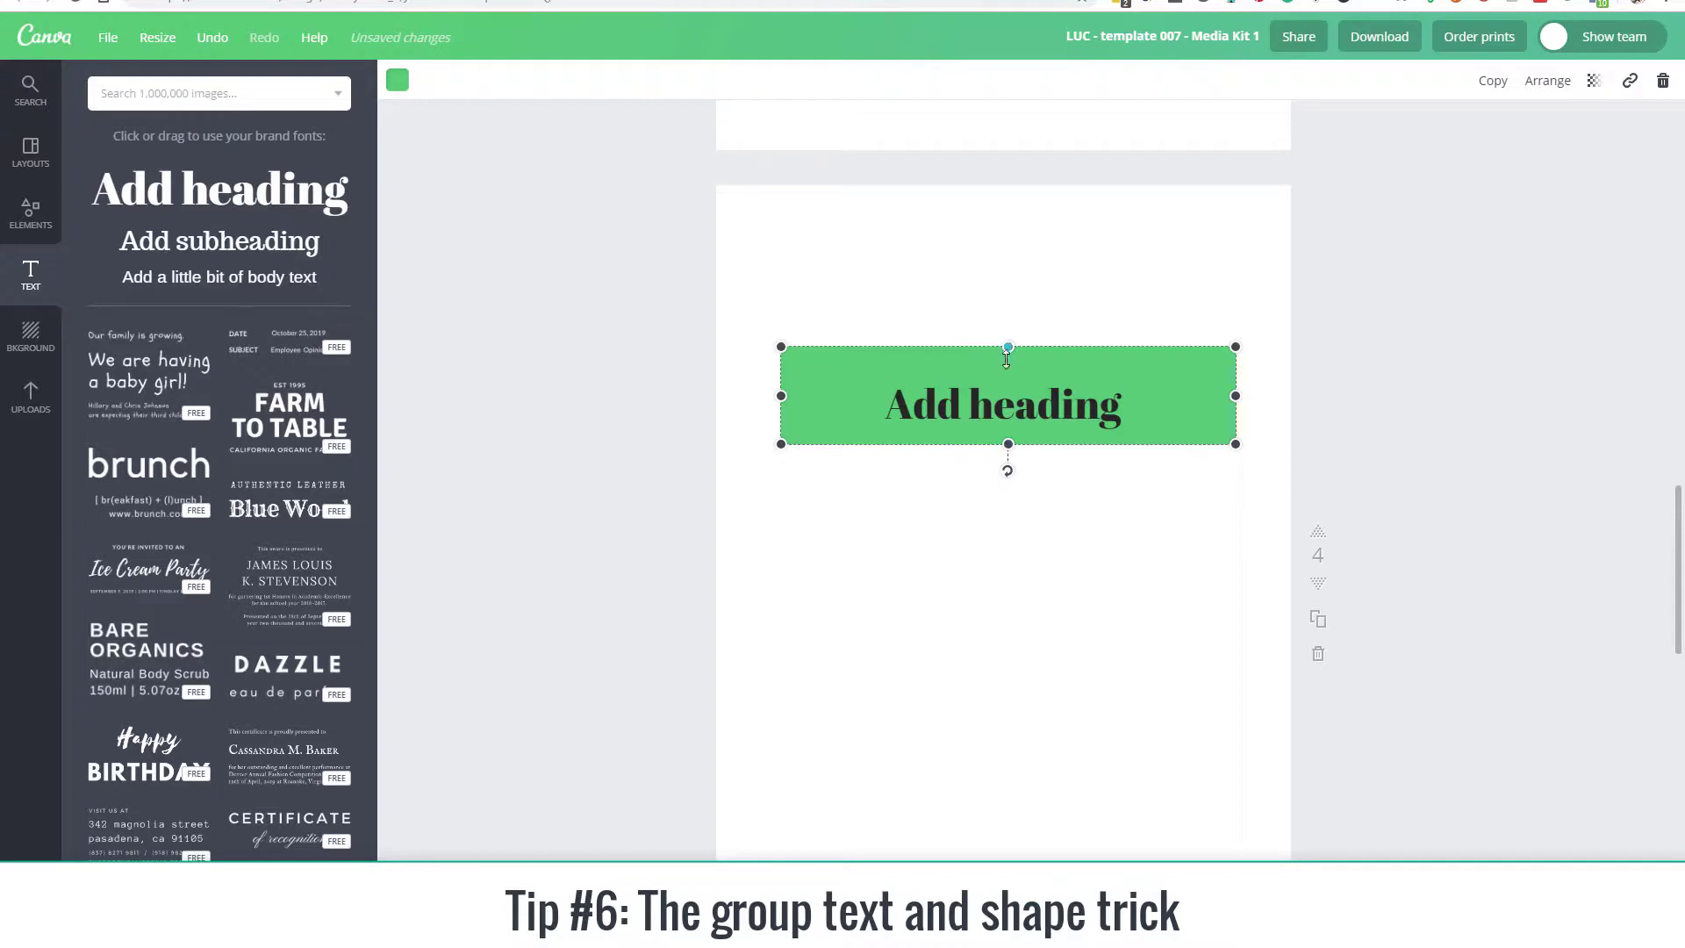
left_click_drag(1007, 356, 1008, 374)
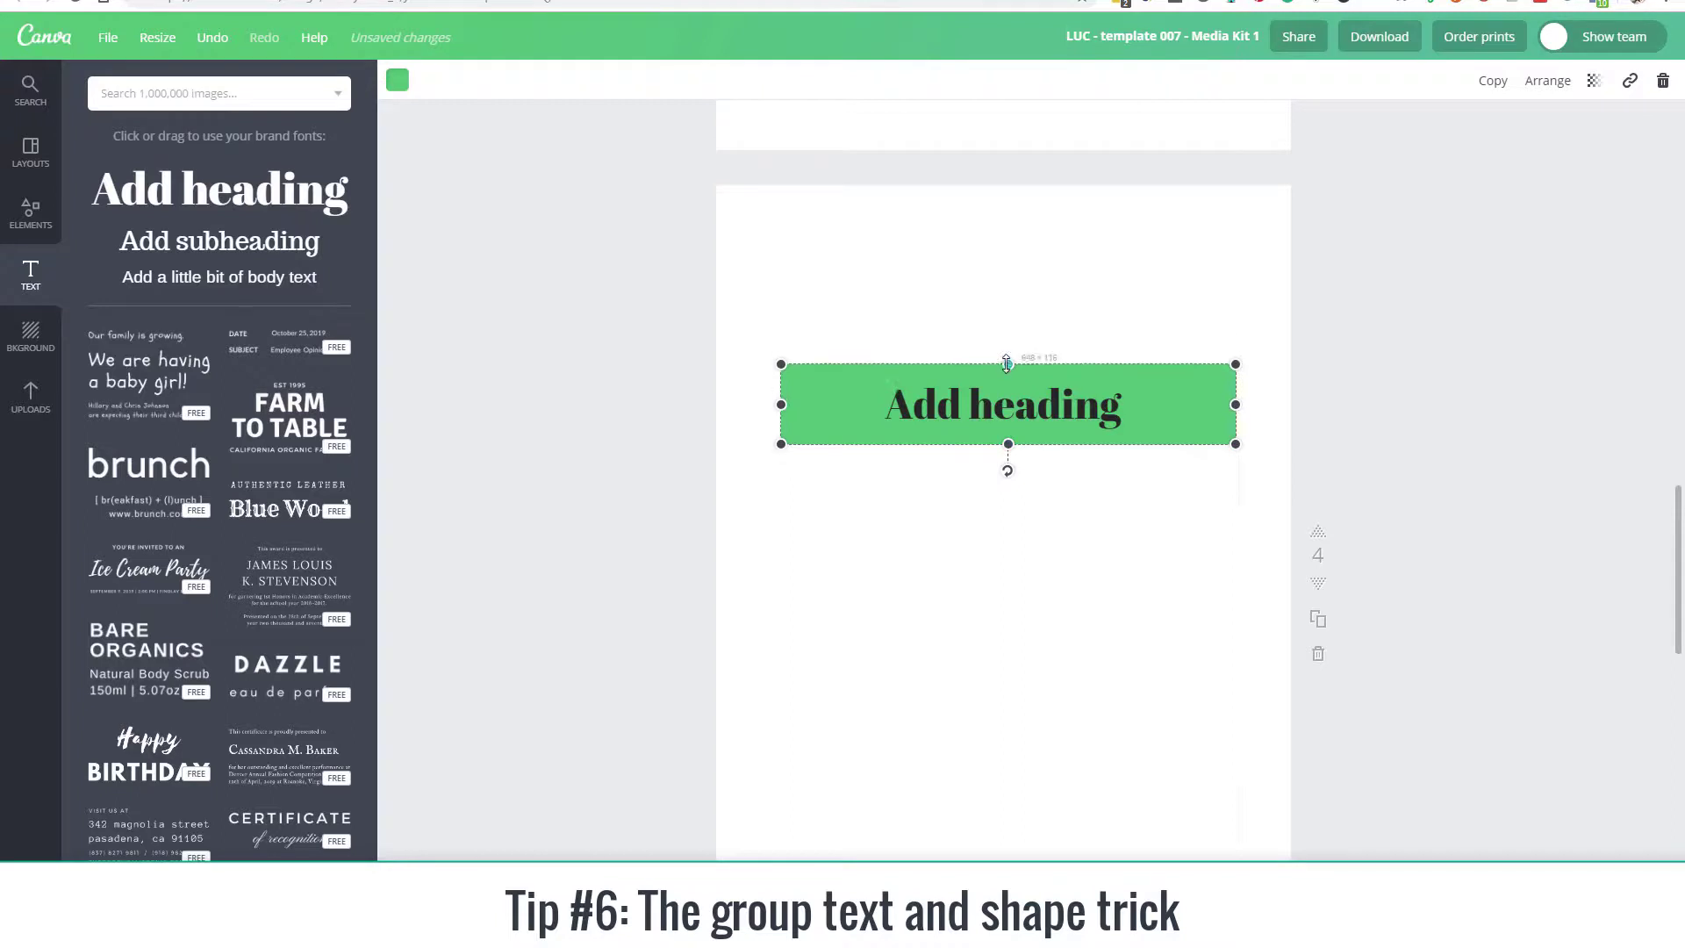
Step: Add the lines "line 2" and "line 3" below "Add heading" in the ungrouped text box
left_click(1104, 415)
left_click(1105, 408)
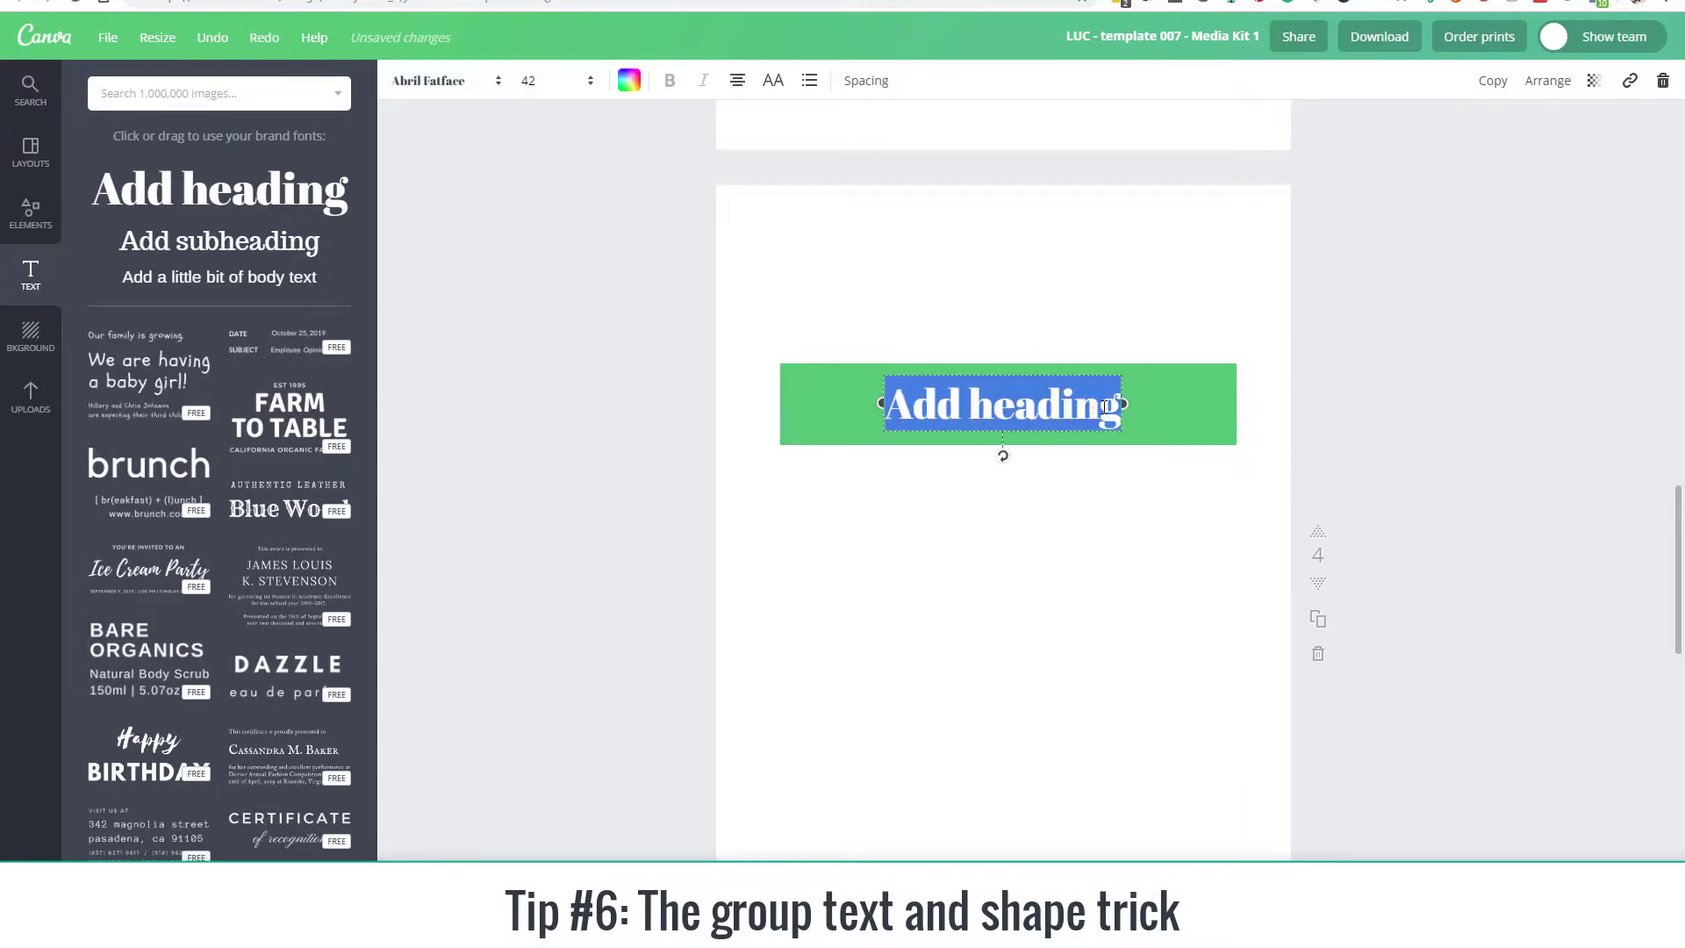
left_click(1105, 406)
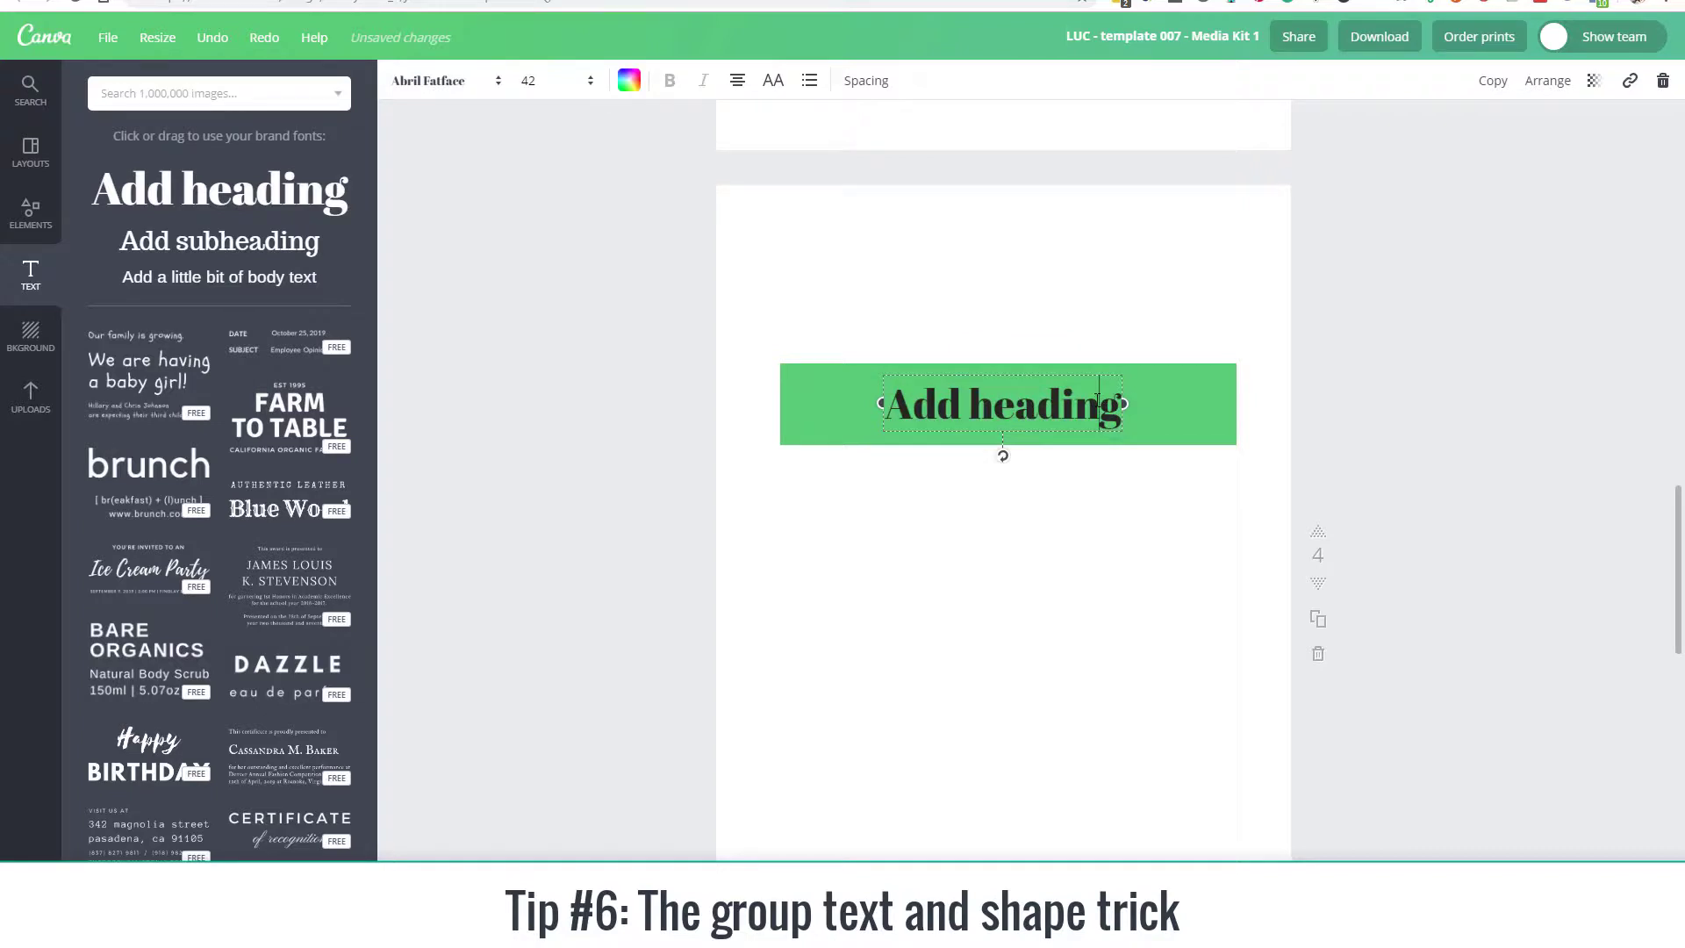
key("Right")
key("Return")
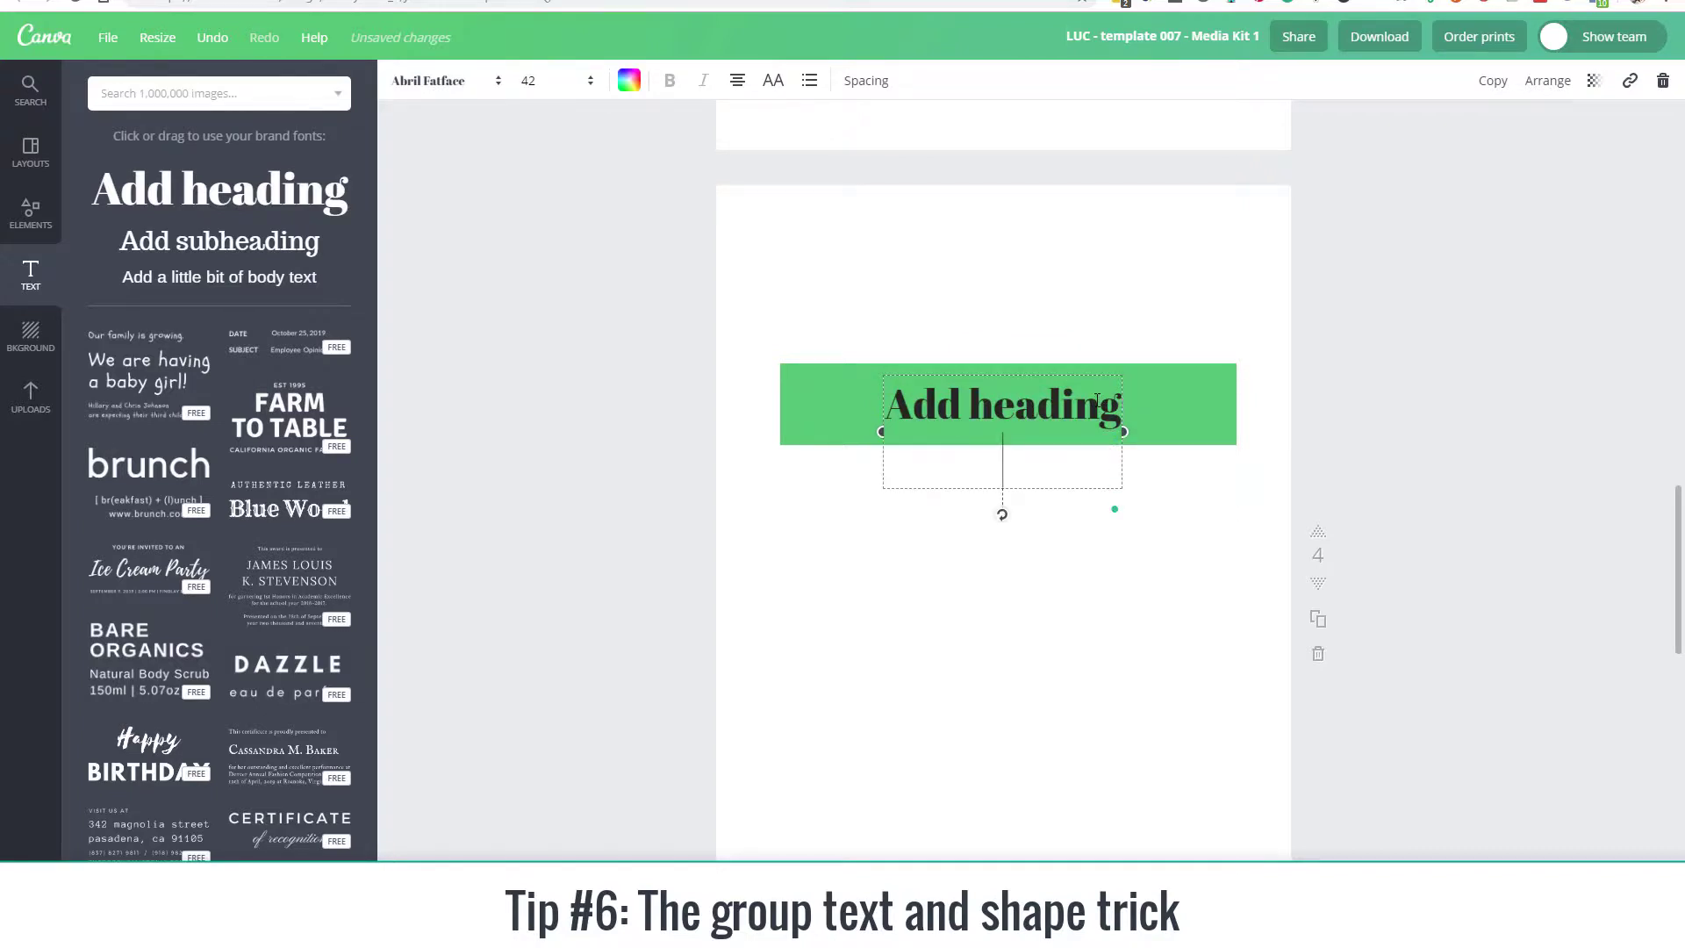
type("line 2")
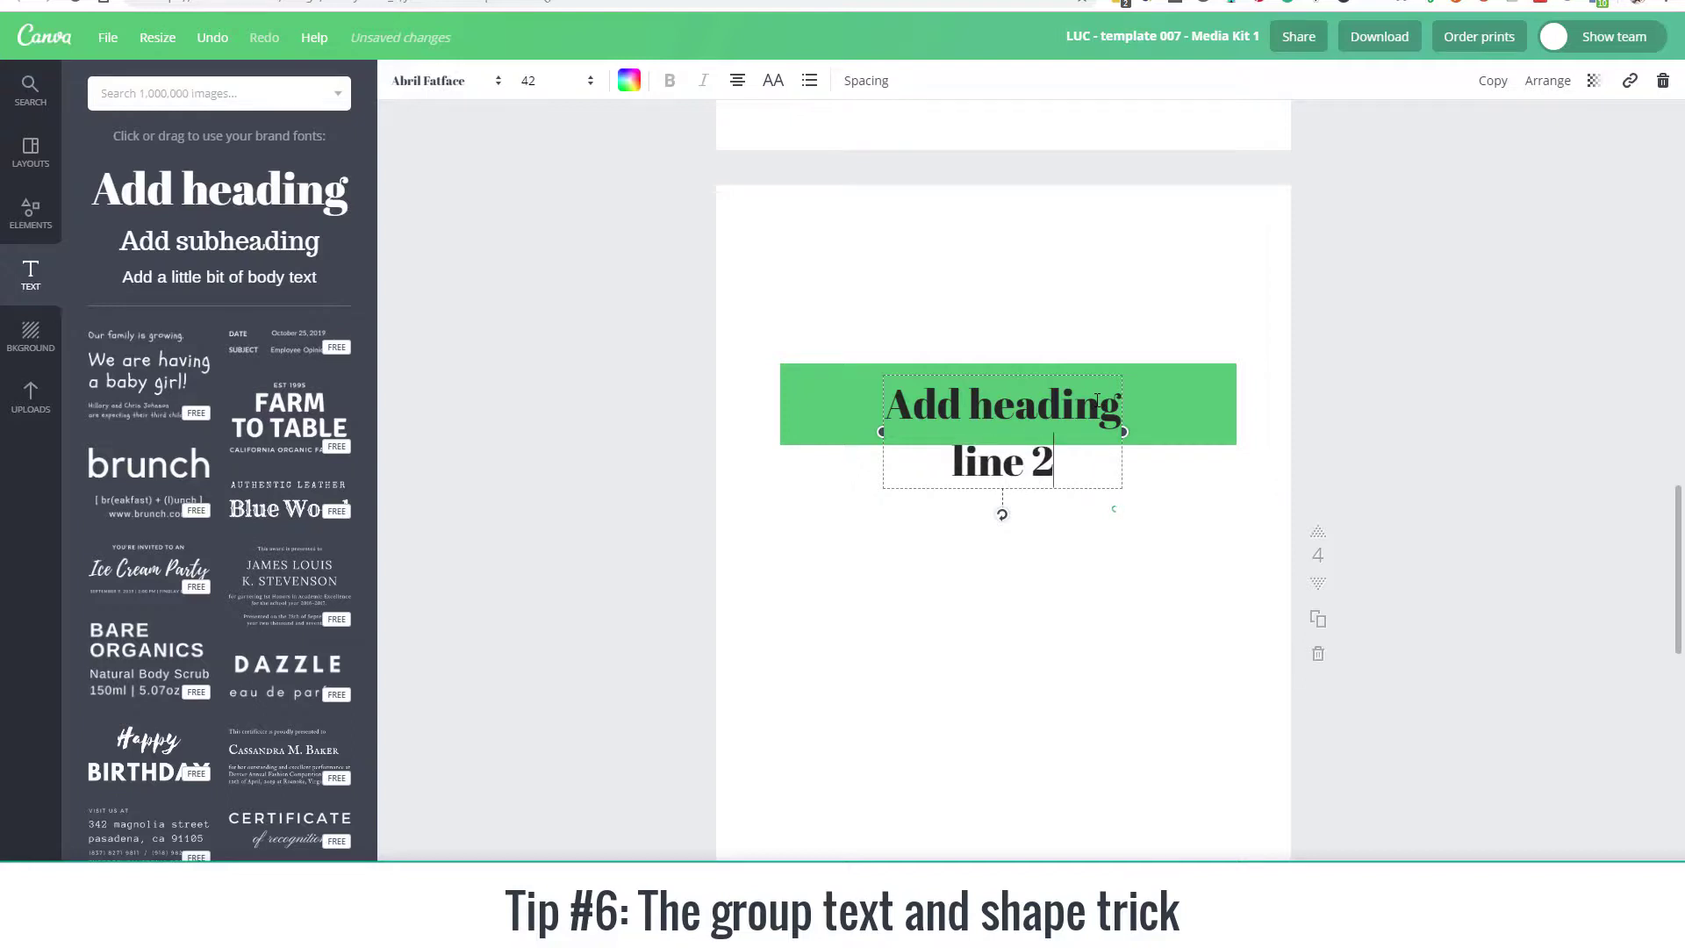
key("Return")
type("line ")
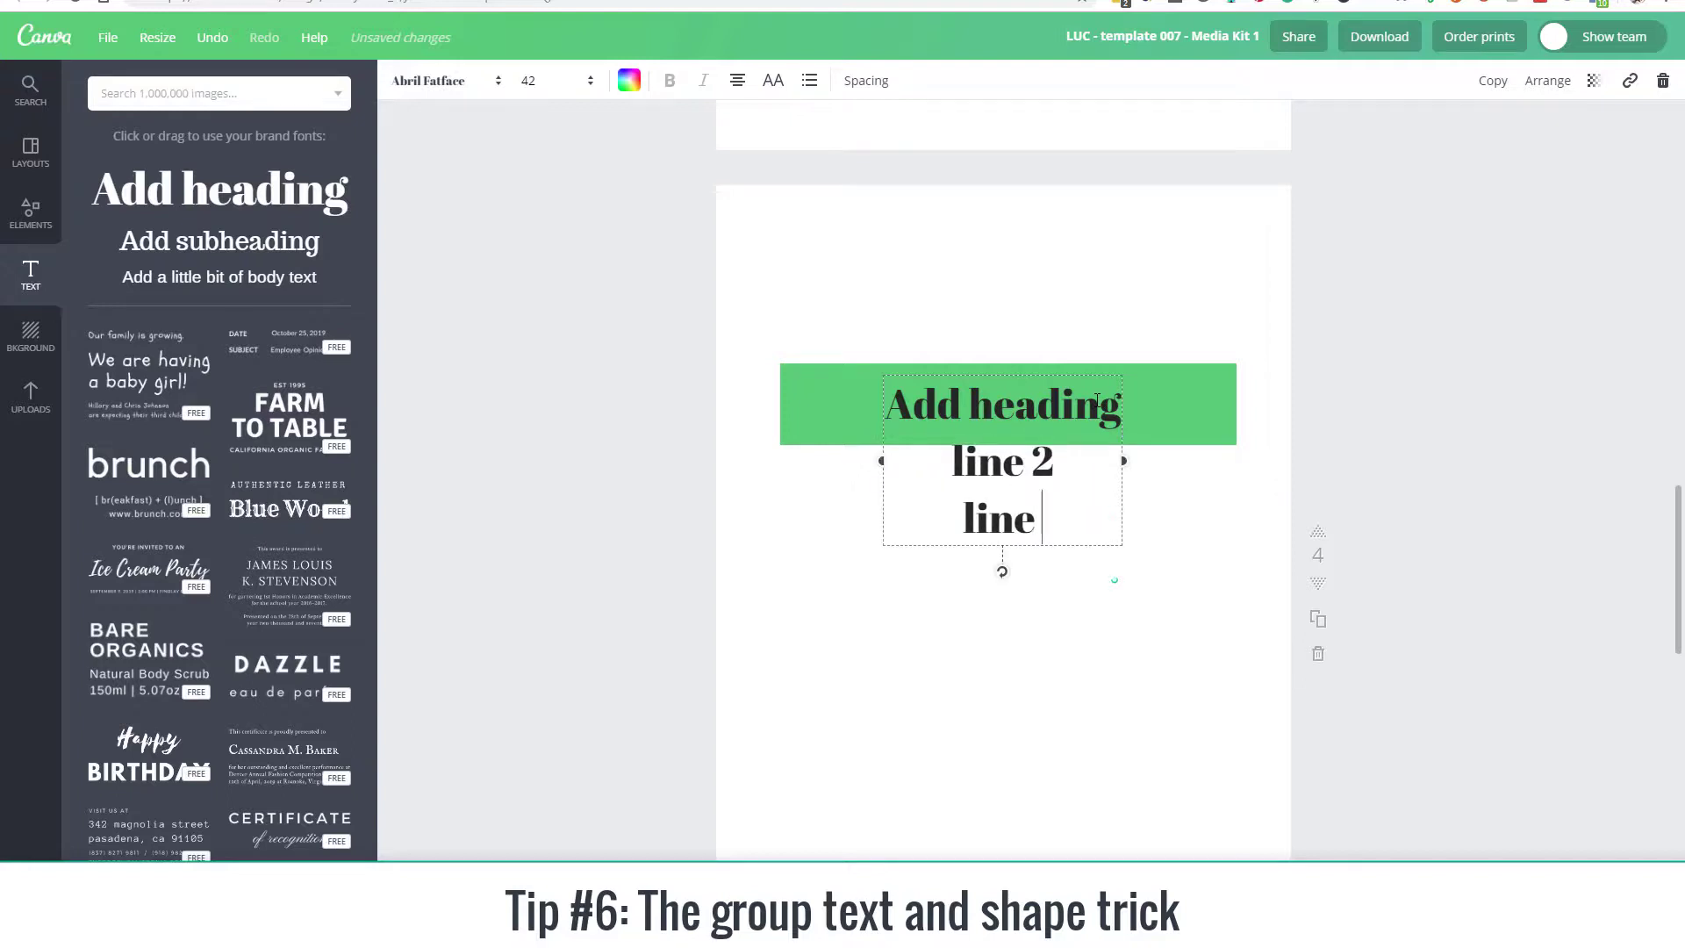
type("3")
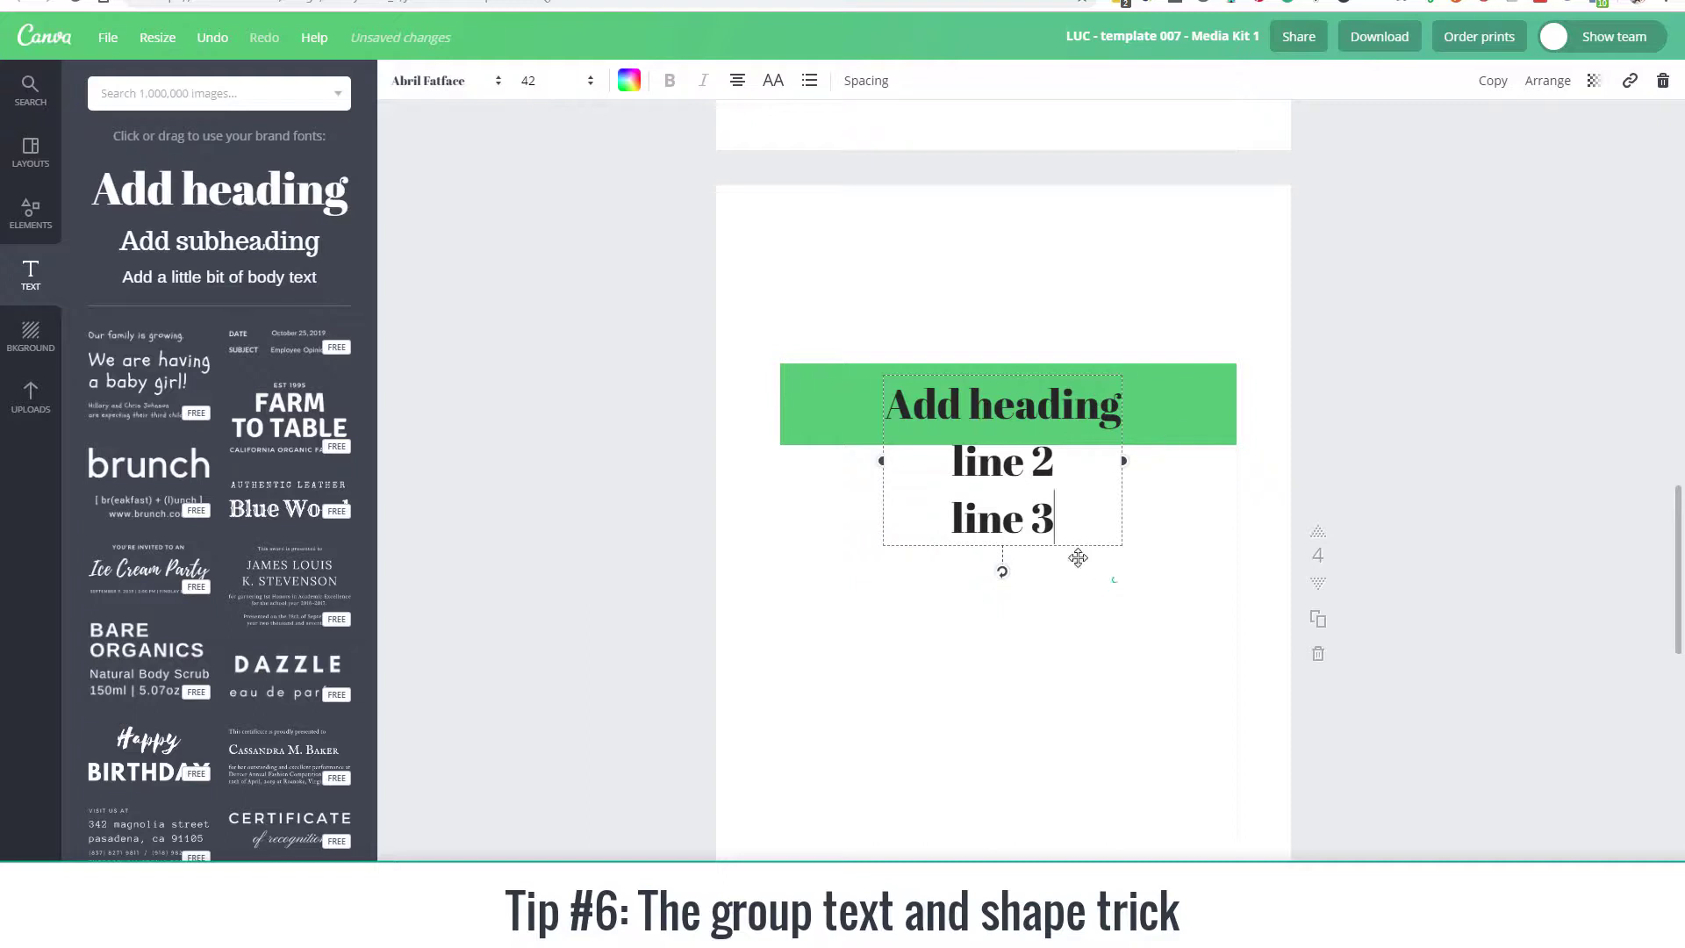
Step: Stretch the green rectangle's lower edge down to cover all three lines of text
left_click(1211, 463)
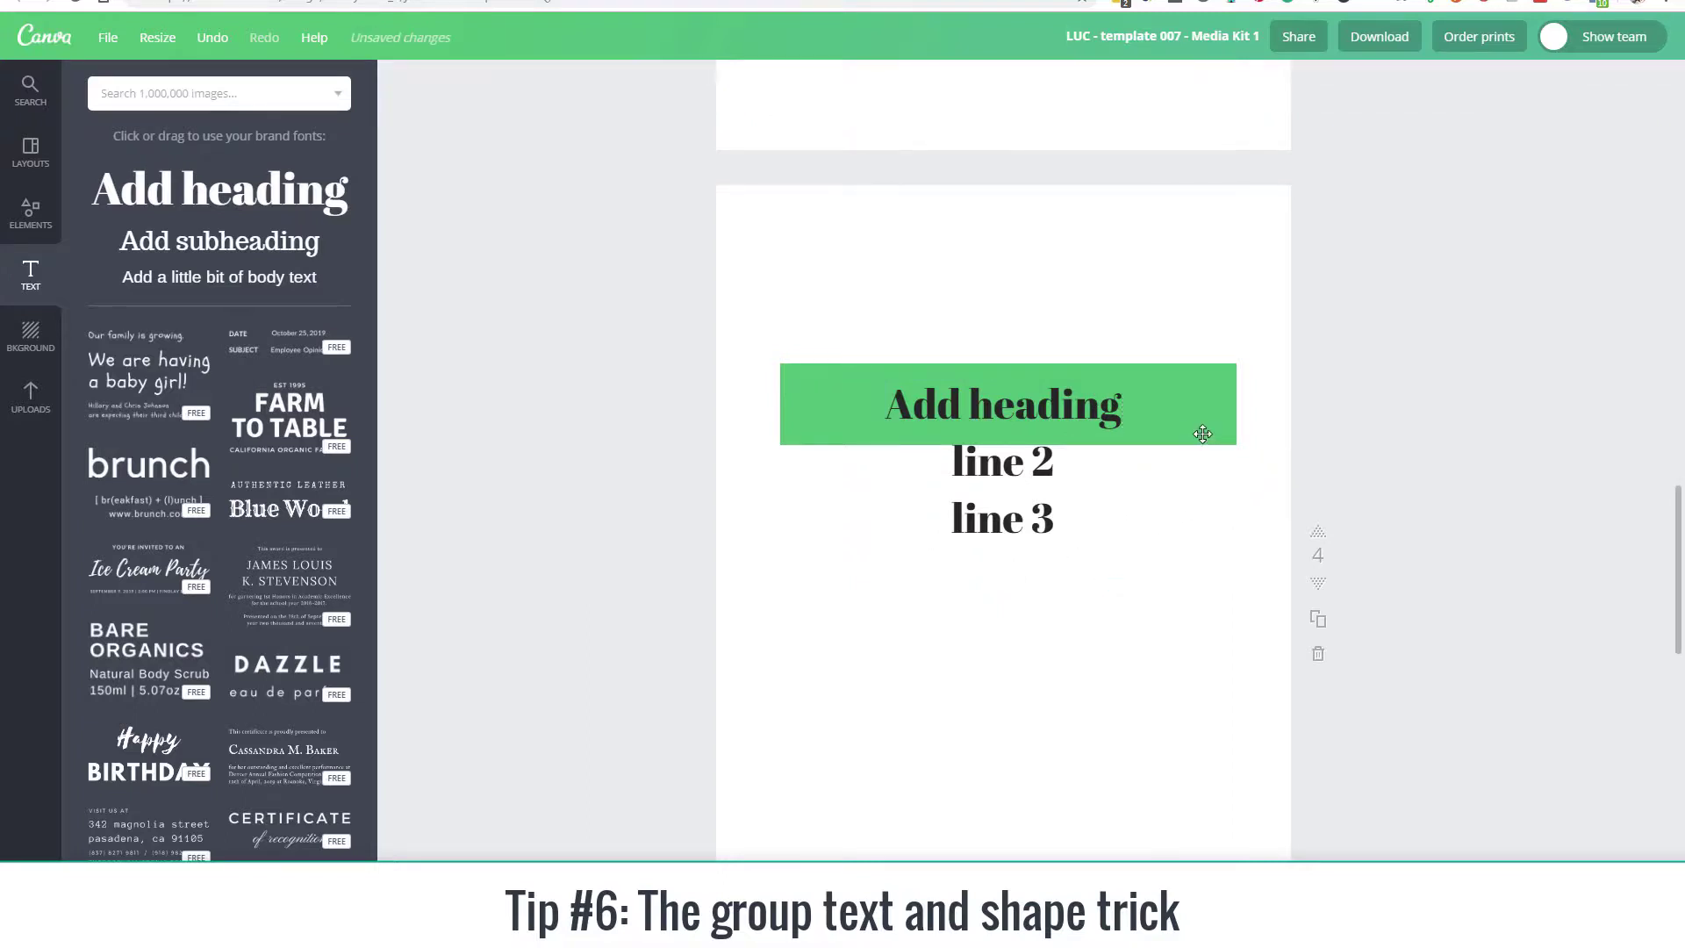
left_click(1187, 430)
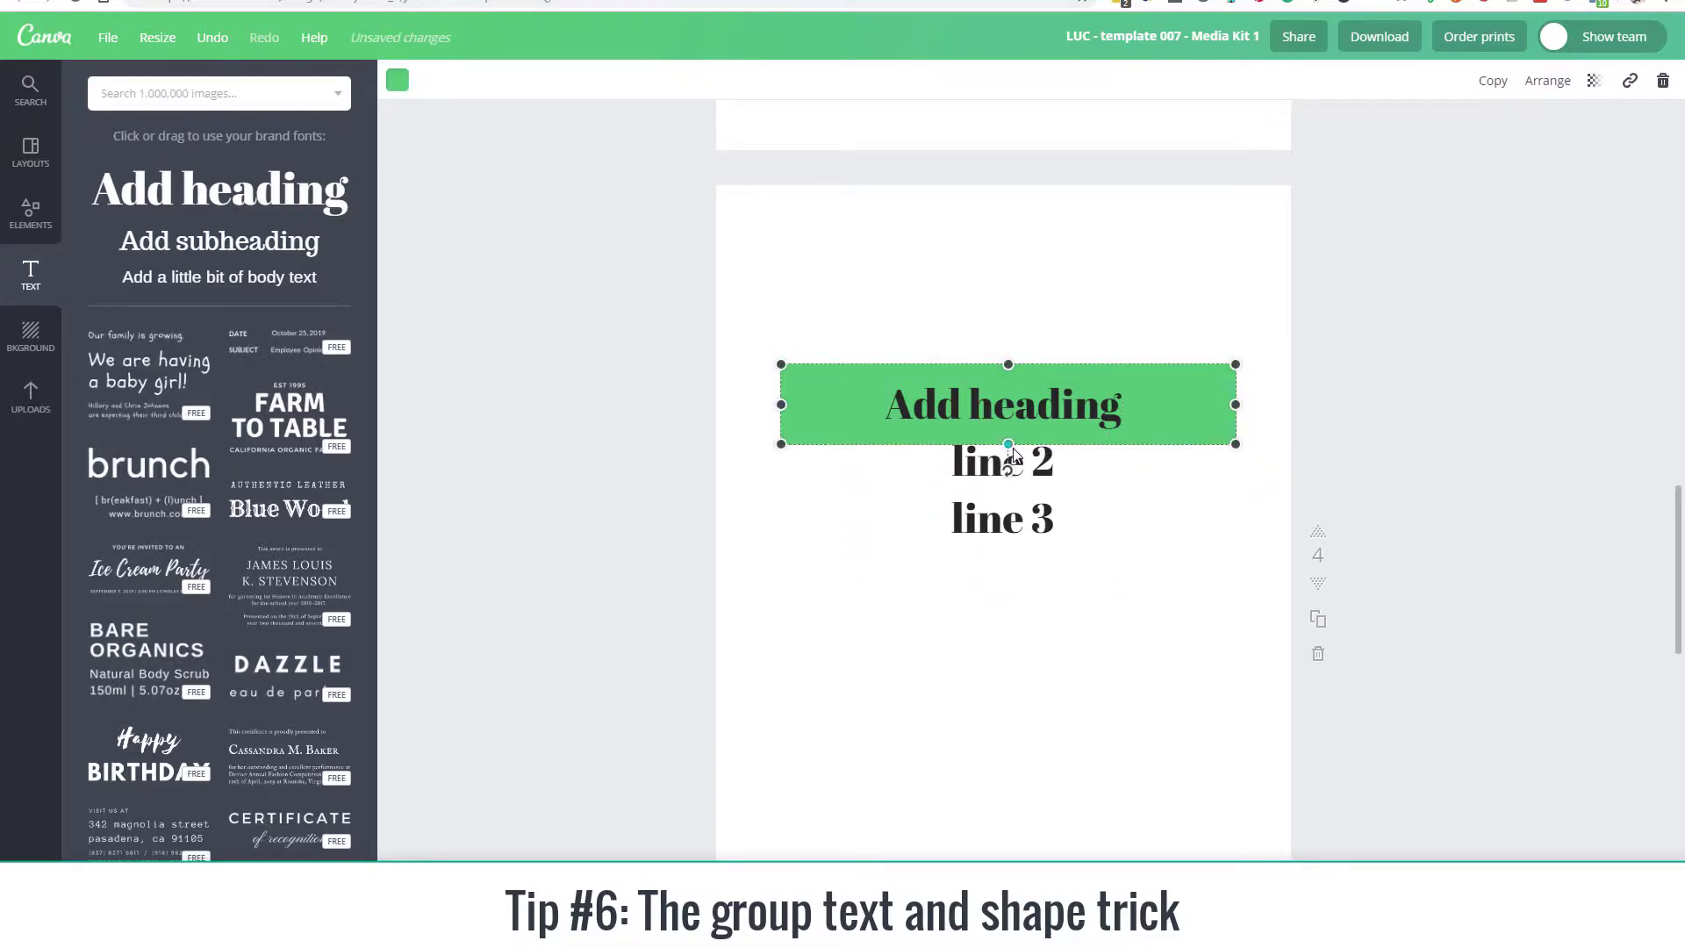
left_click_drag(1009, 444, 1009, 569)
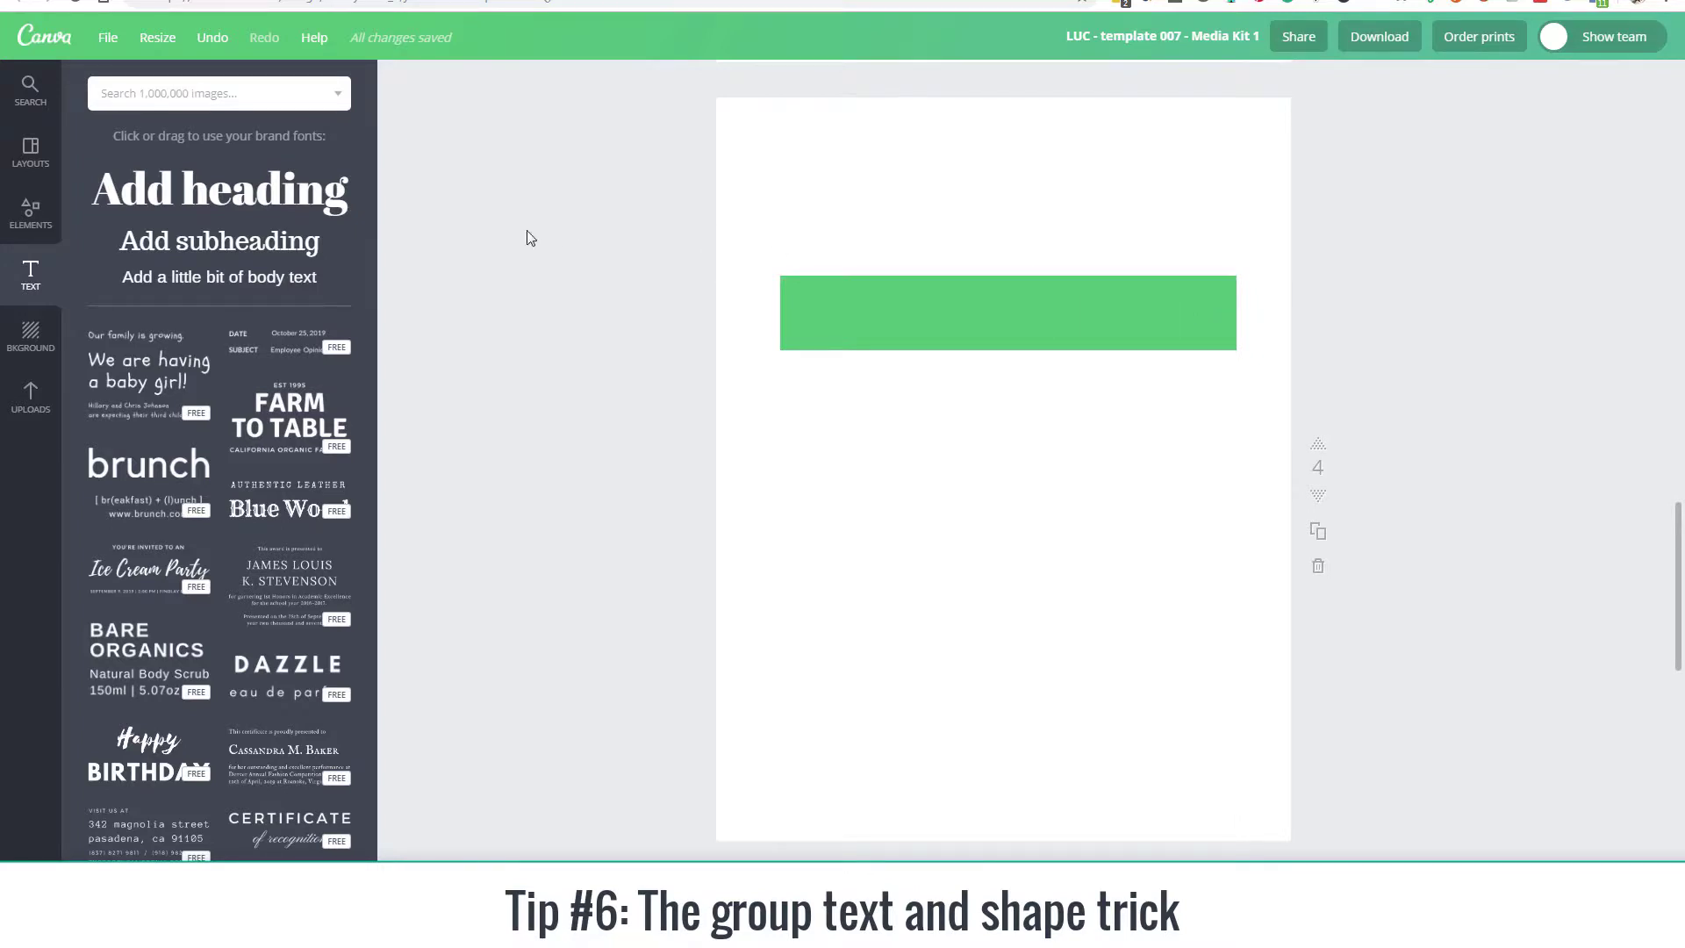
Step: Add a new heading to page 4 and place it centered on the empty green rectangle
left_click(256, 208)
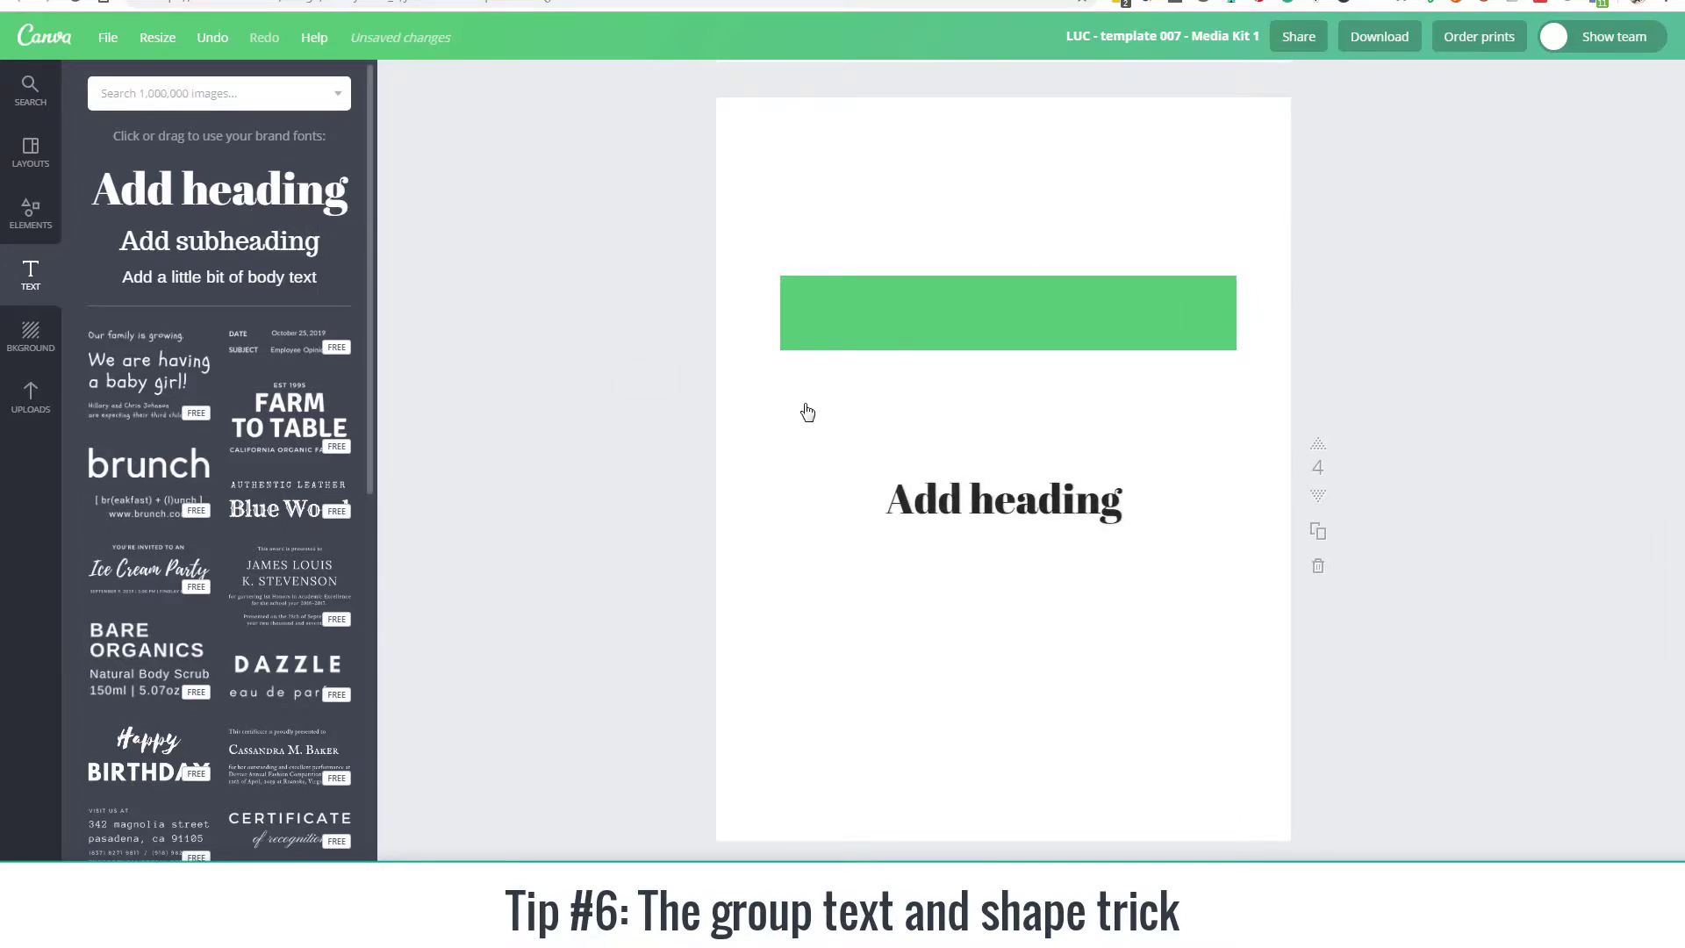
double_click(888, 497)
left_click_drag(1025, 469, 1033, 286)
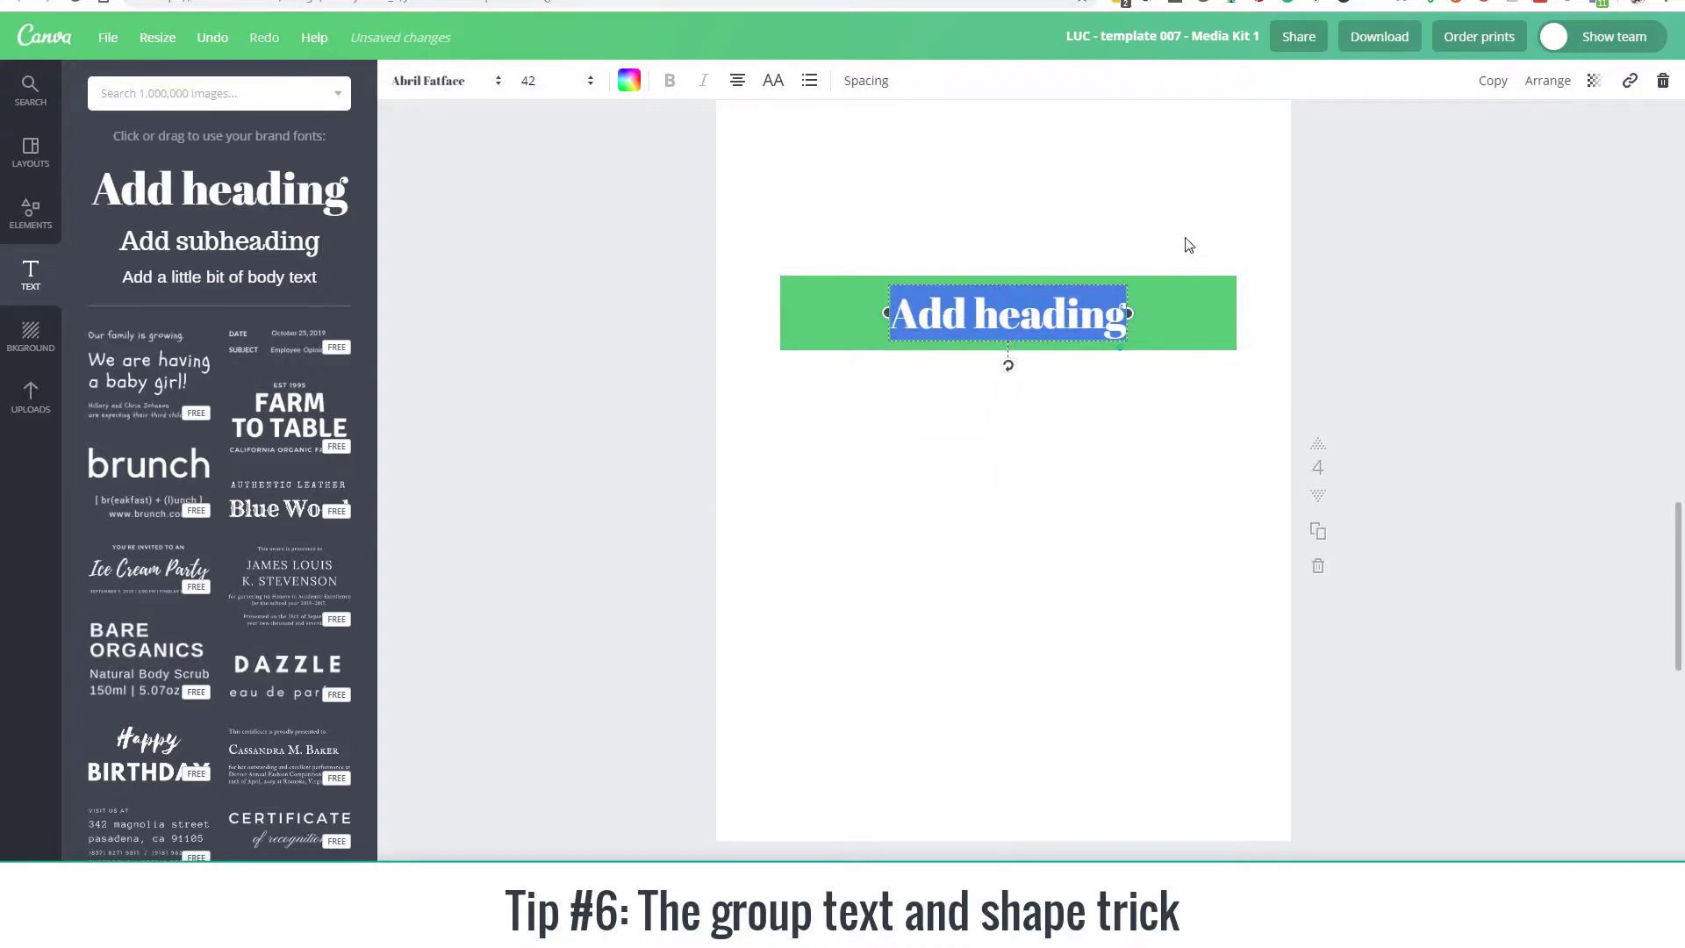
Step: Select the heading and the green rectangle together with a selection box and group them
left_click(1309, 241)
left_click_drag(1435, 224, 858, 365)
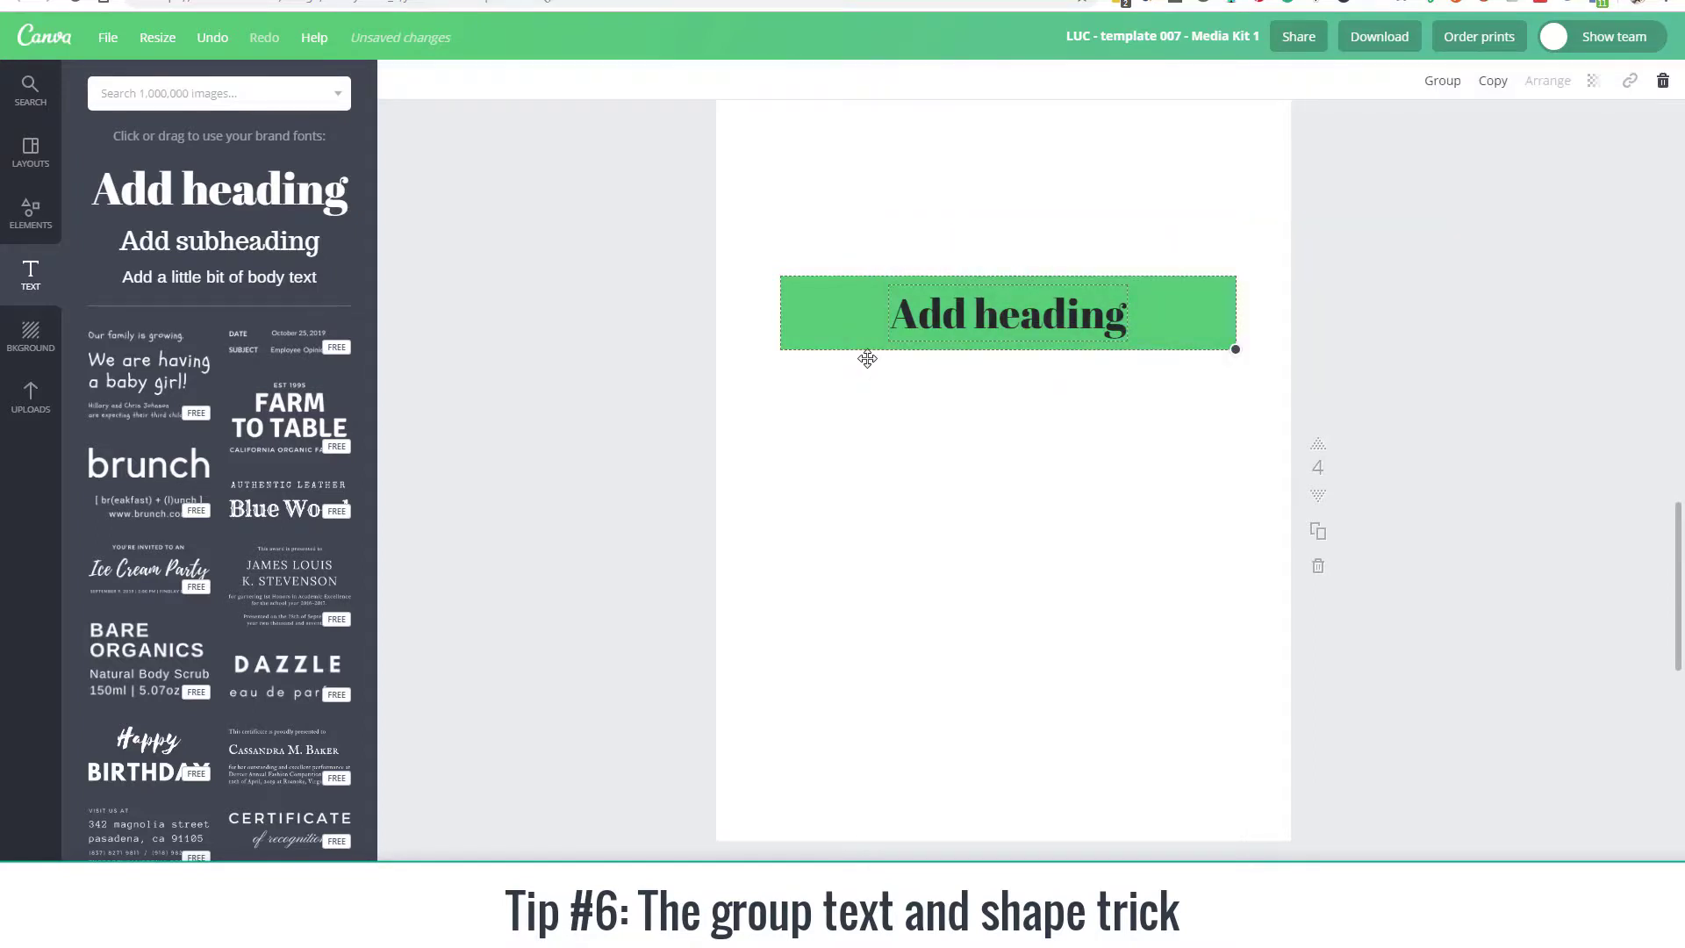
key("ctrl+g")
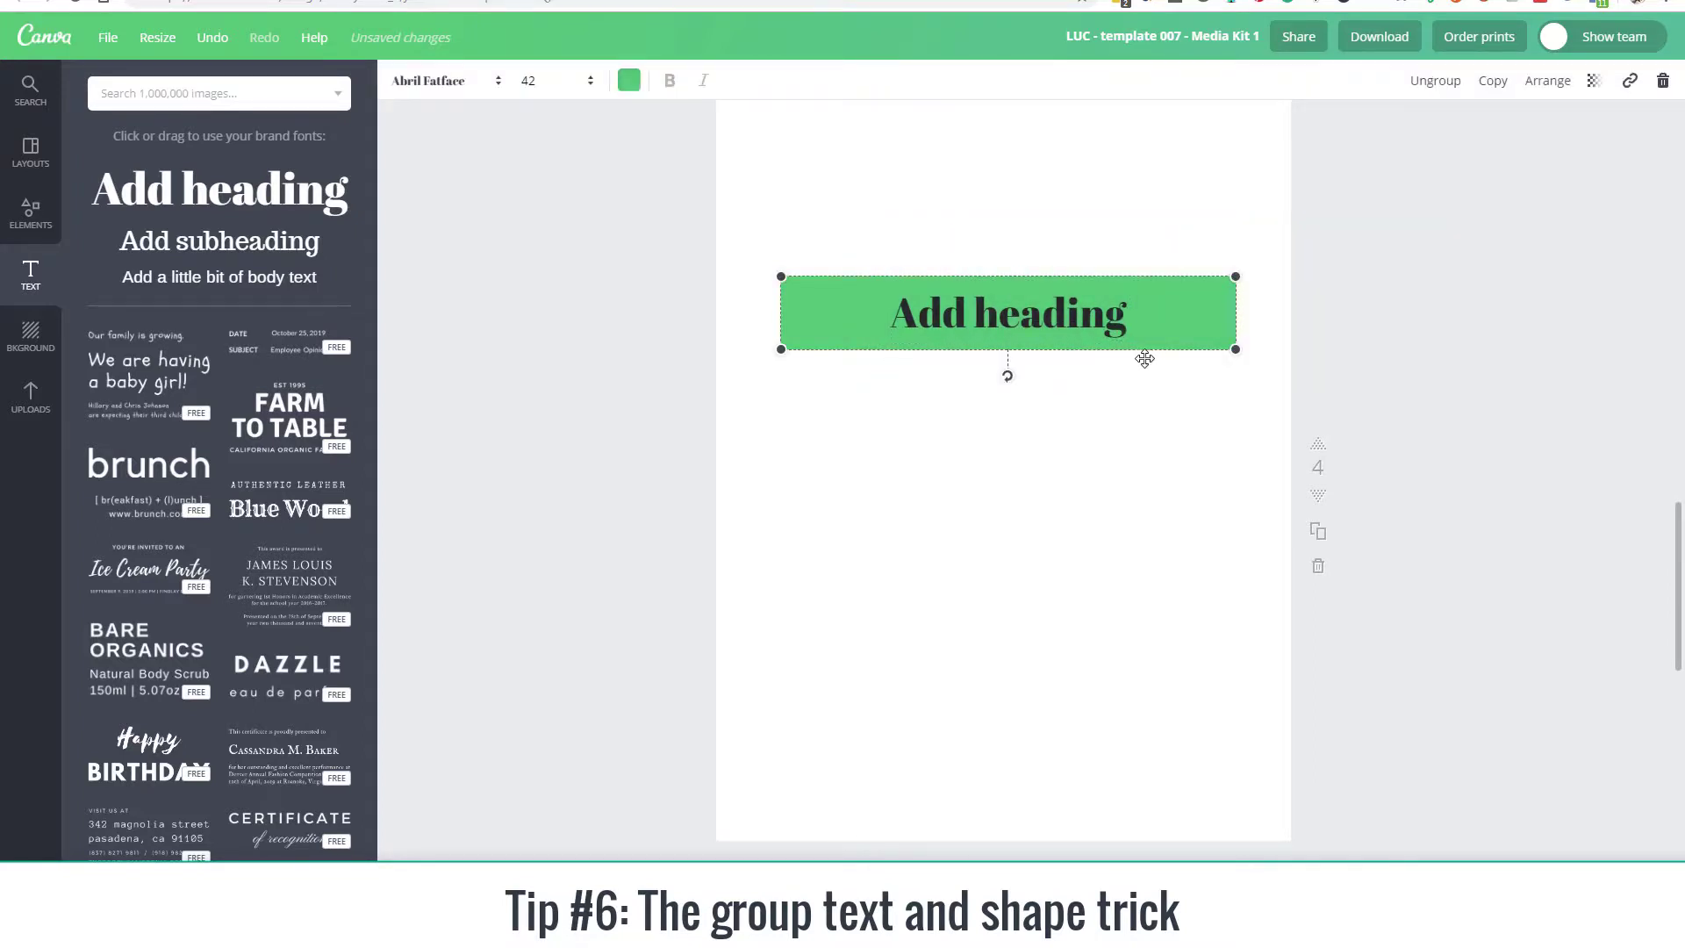
Step: Add the lines "line 2" and "line 3" below "Add heading" inside the grouped text box
left_click(1065, 312)
left_click(1065, 312)
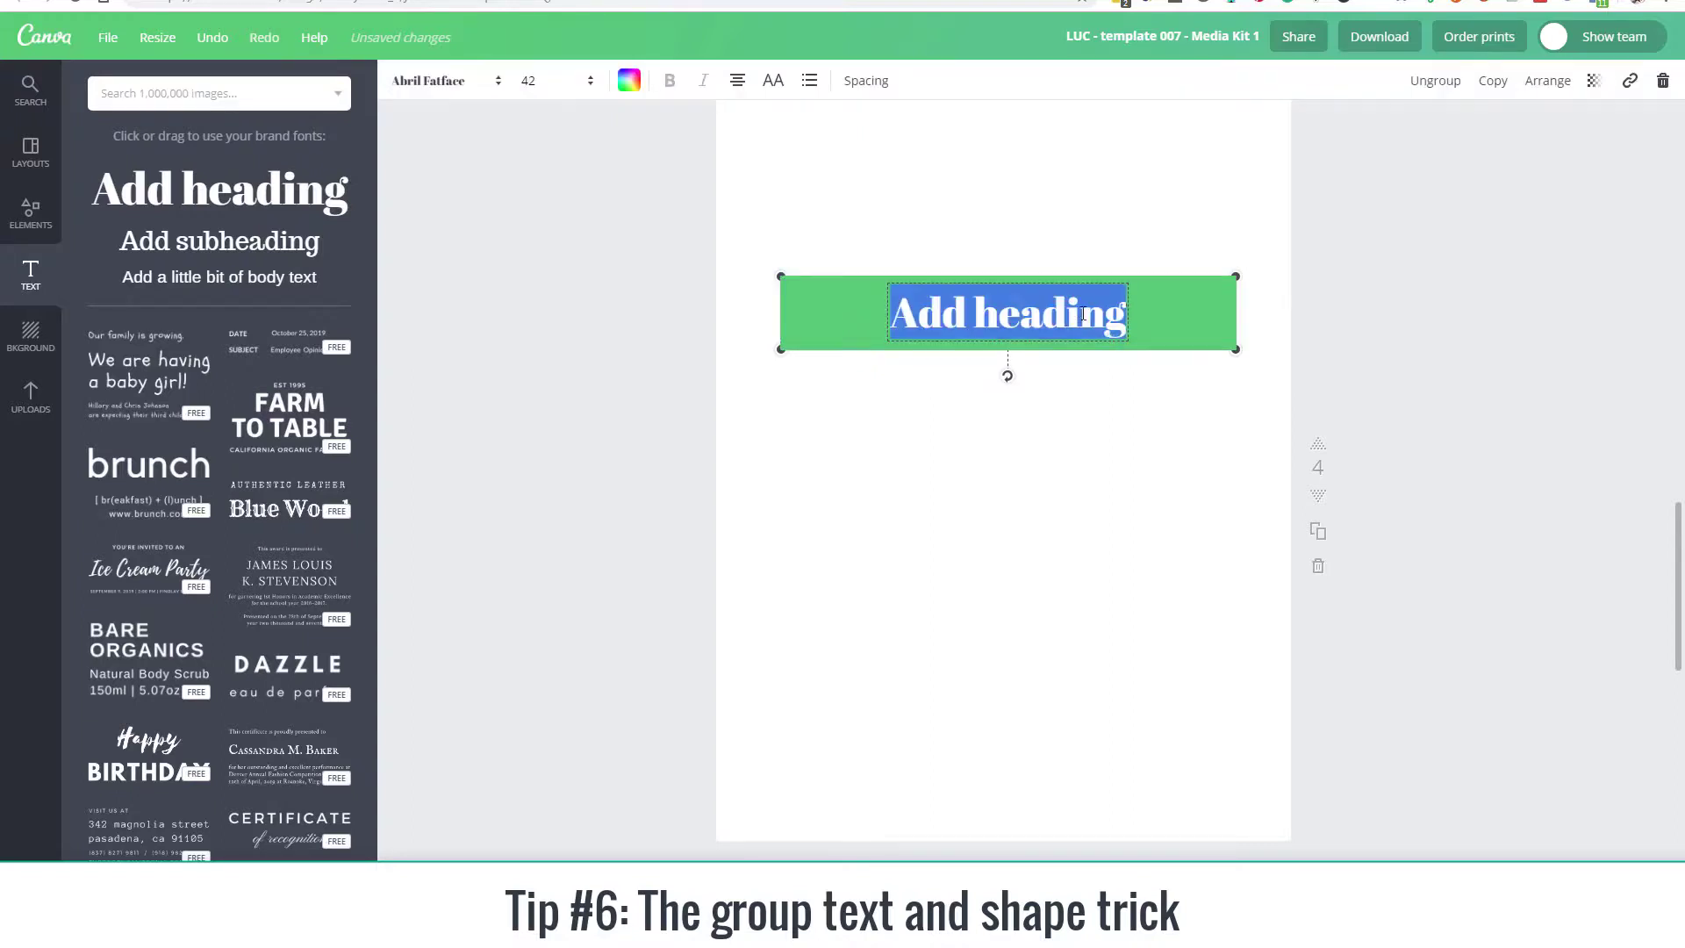
left_click(1119, 320)
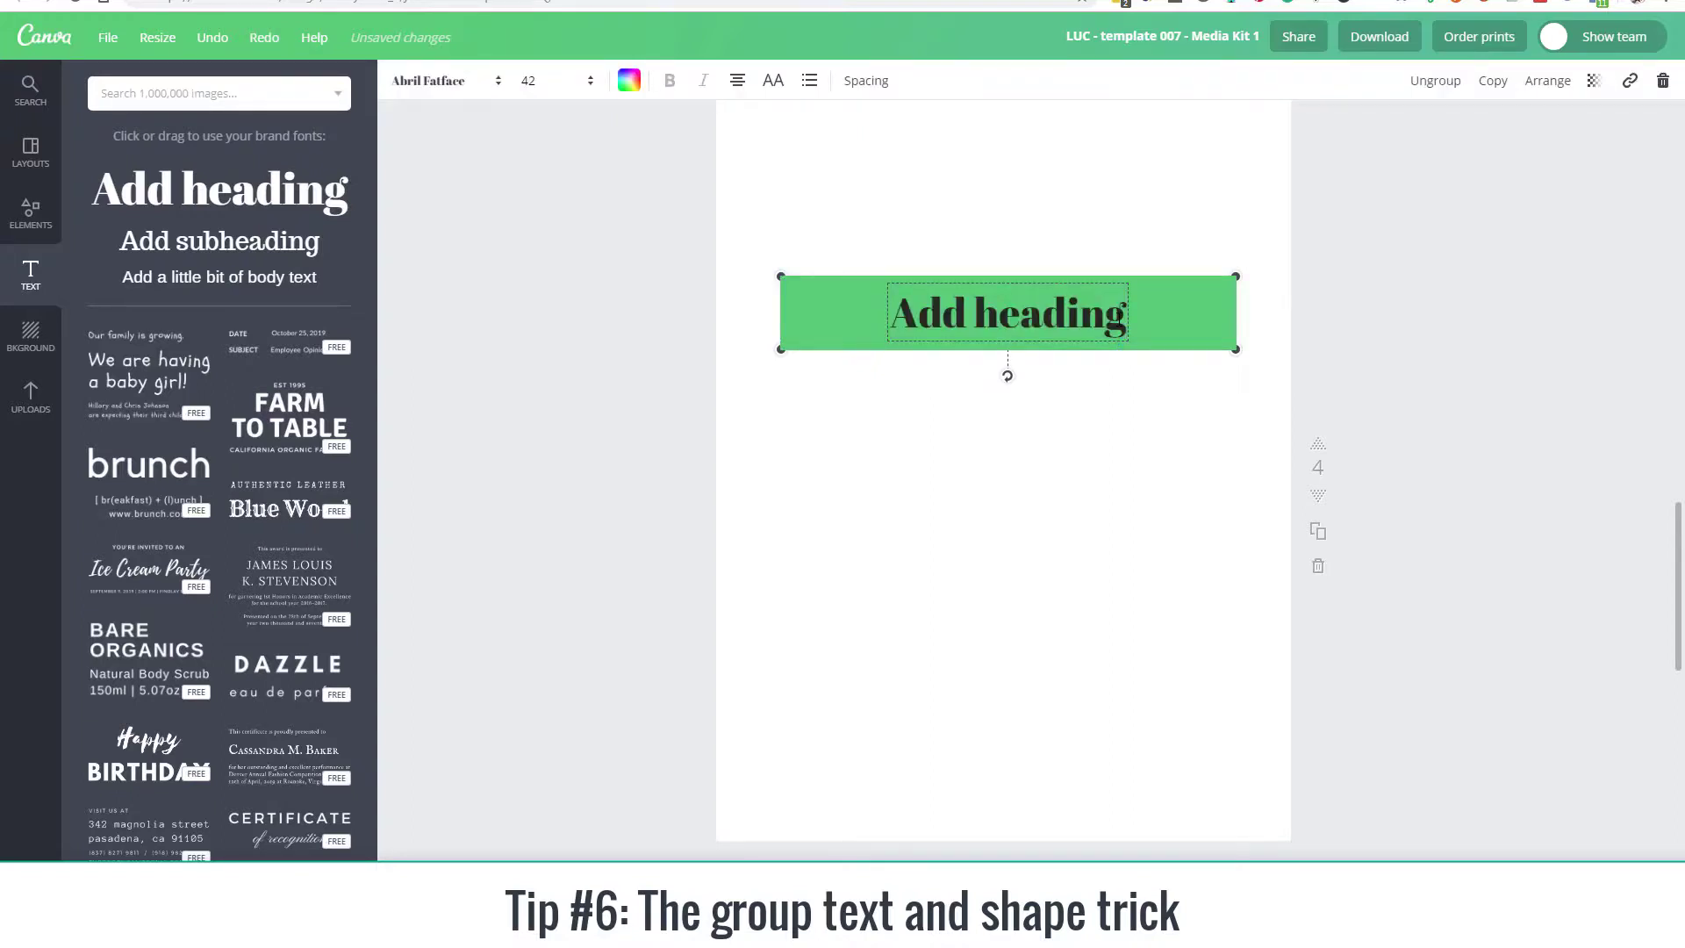
key("Return")
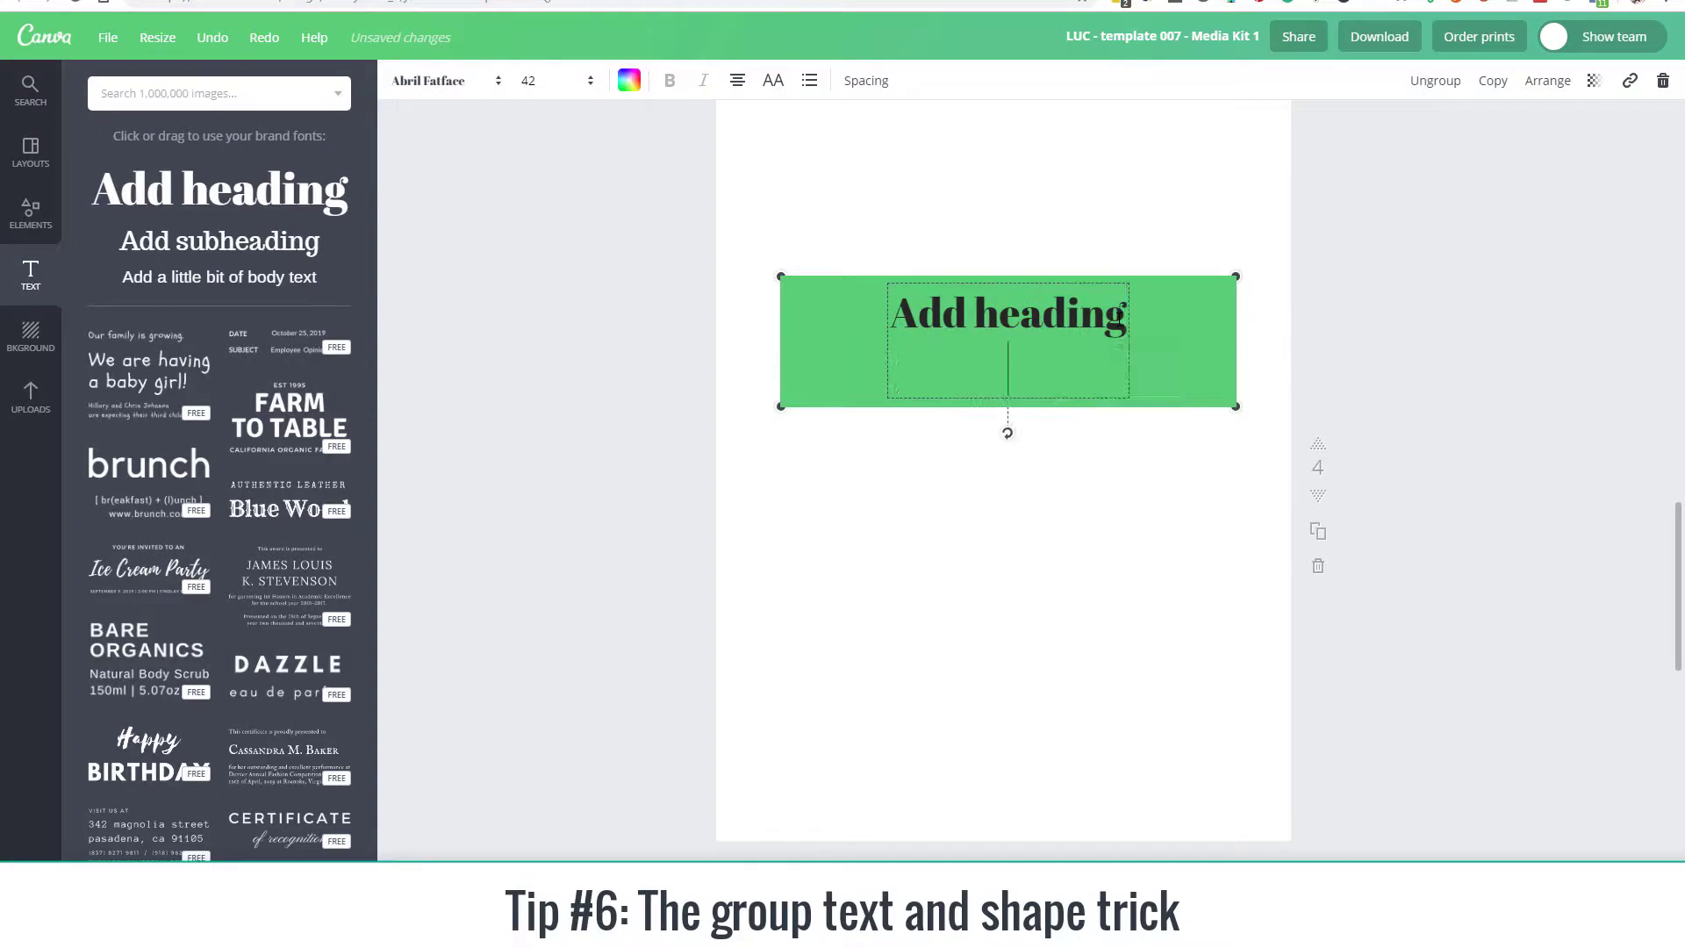
type("line")
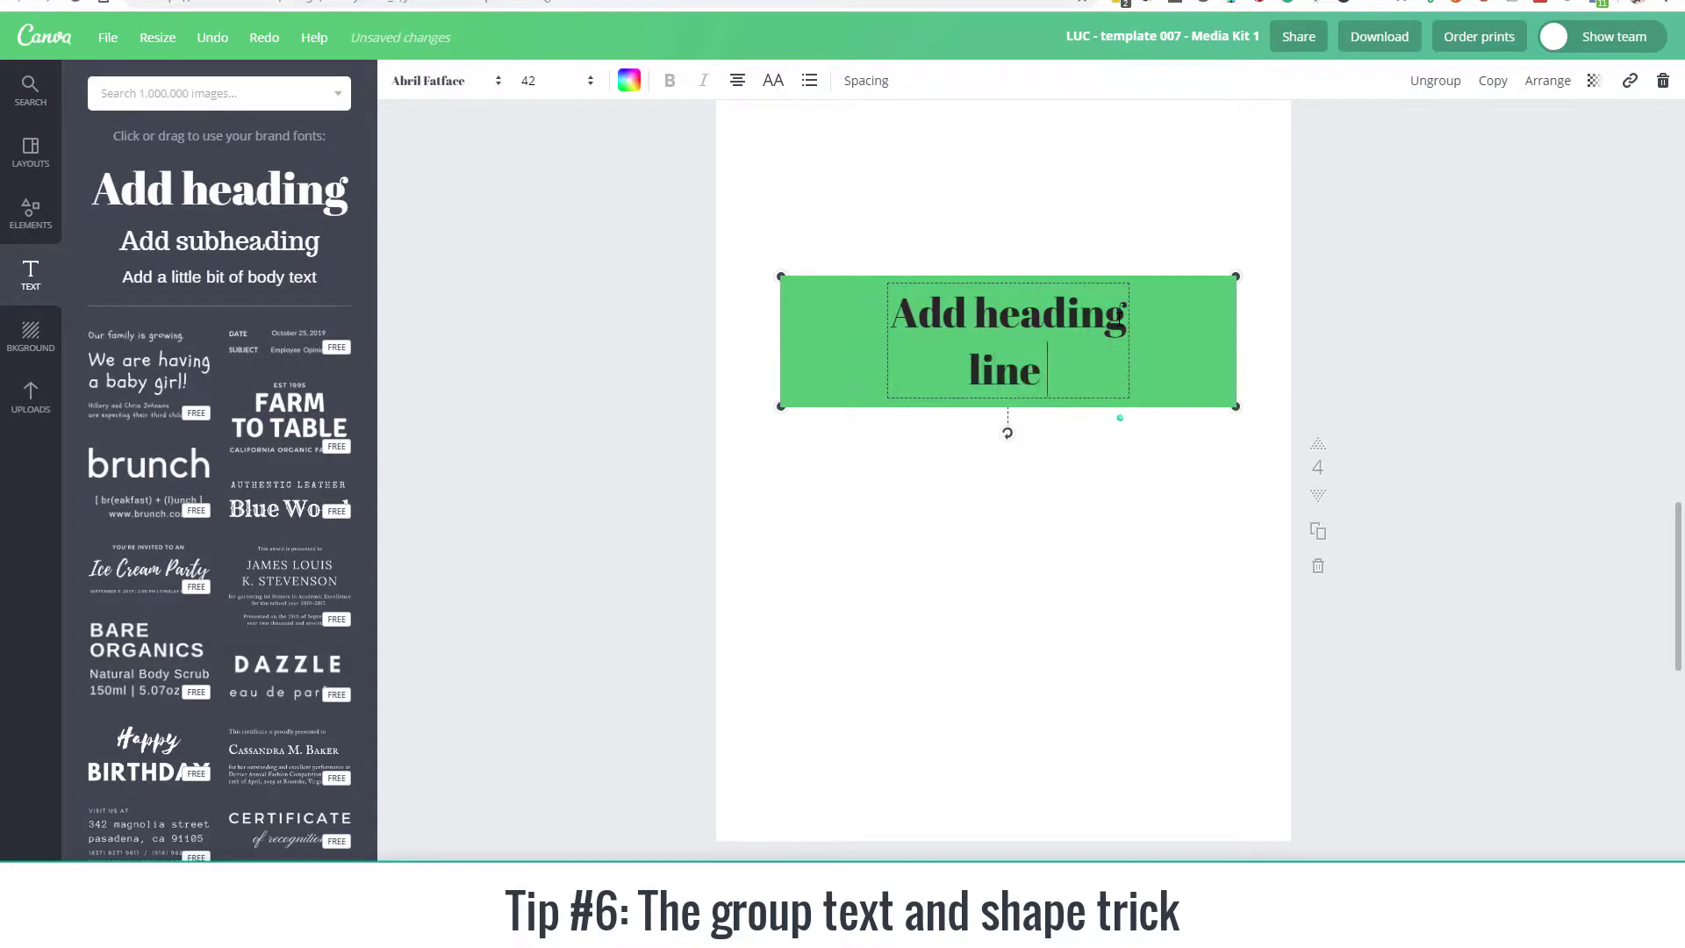
type(" 2")
key("Return")
type("line")
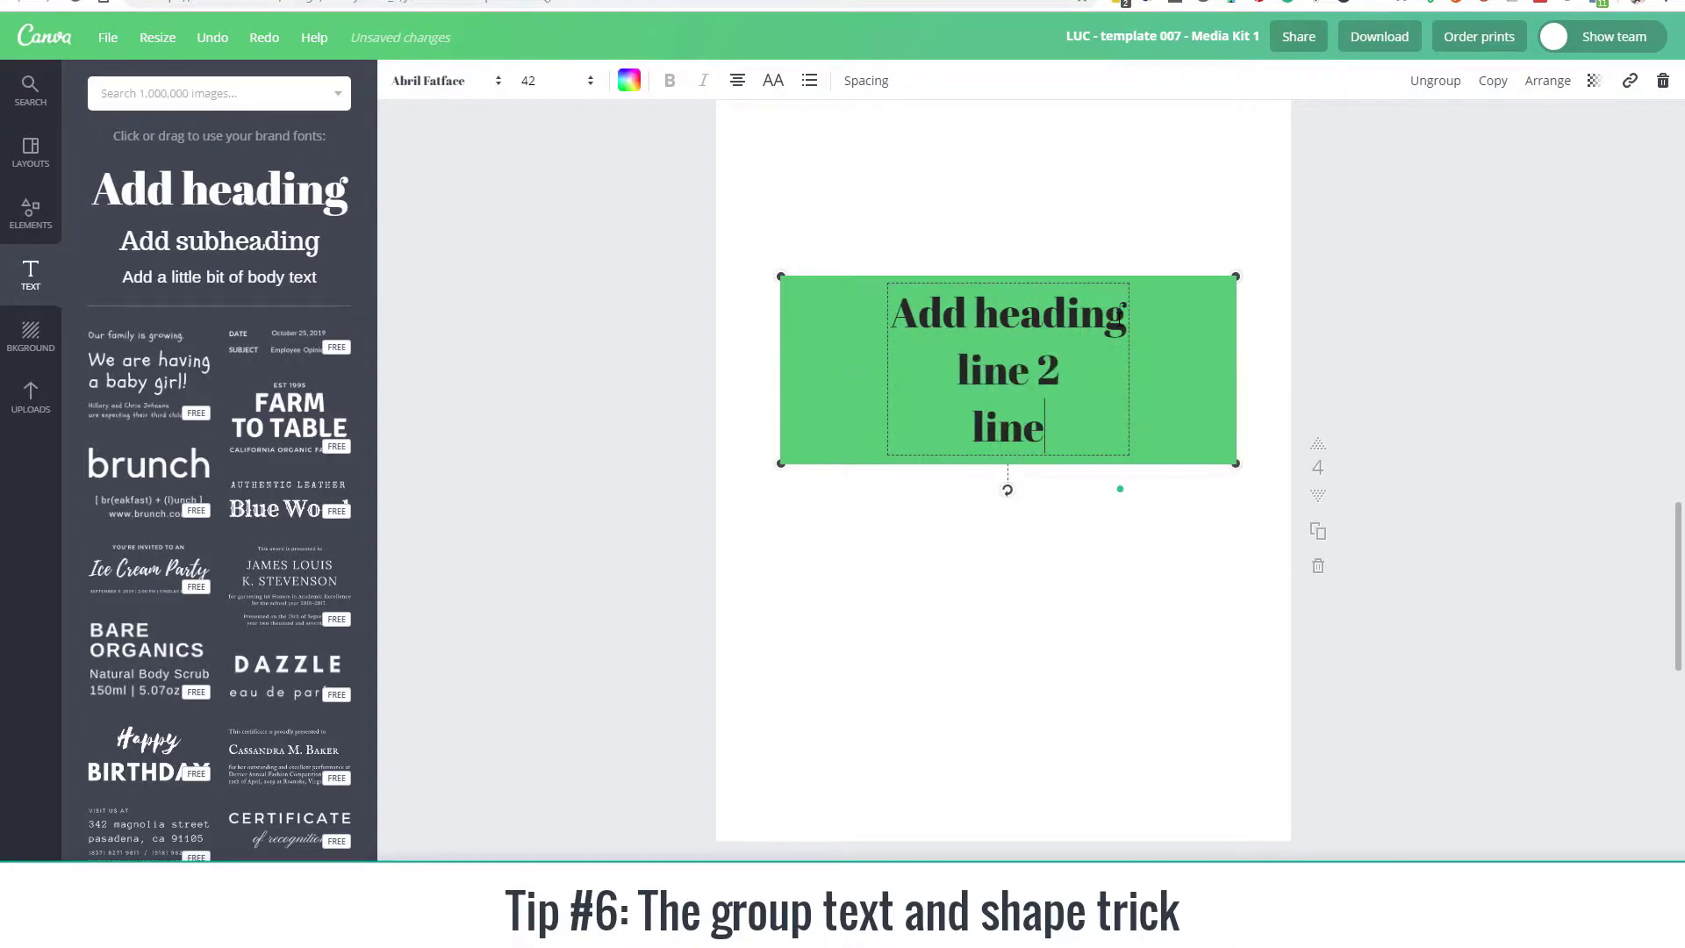
type(" 3")
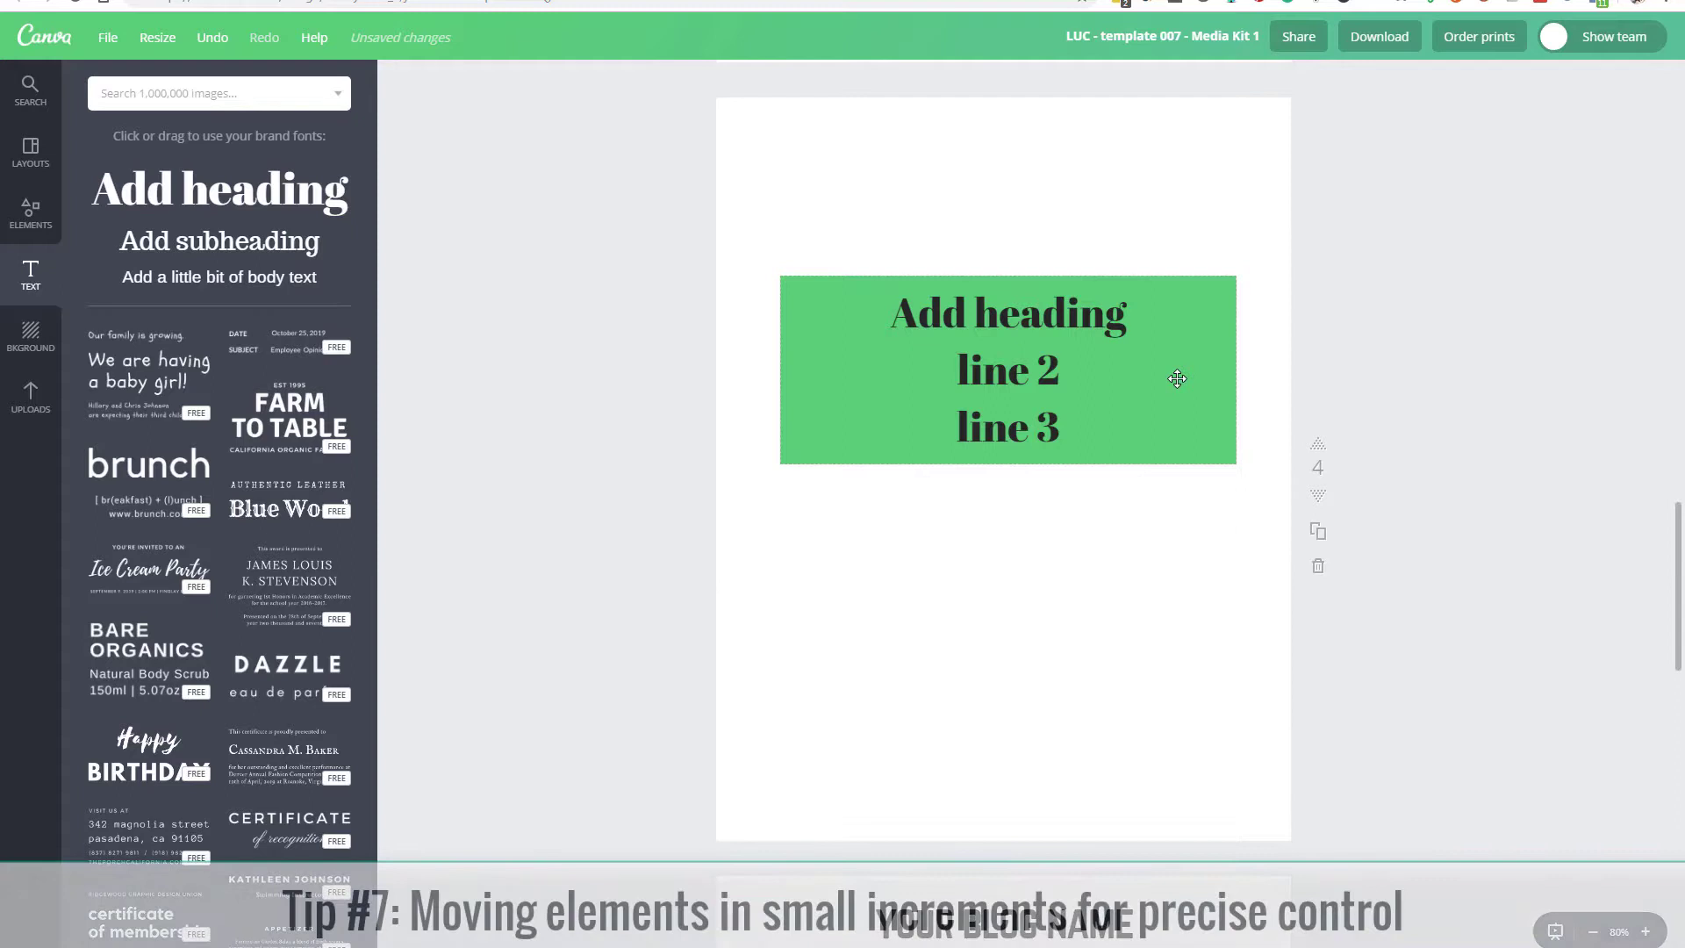
Step: Move the heading group down and slightly left, and nudge it up and down in 10-pixel increments
left_click(1167, 351)
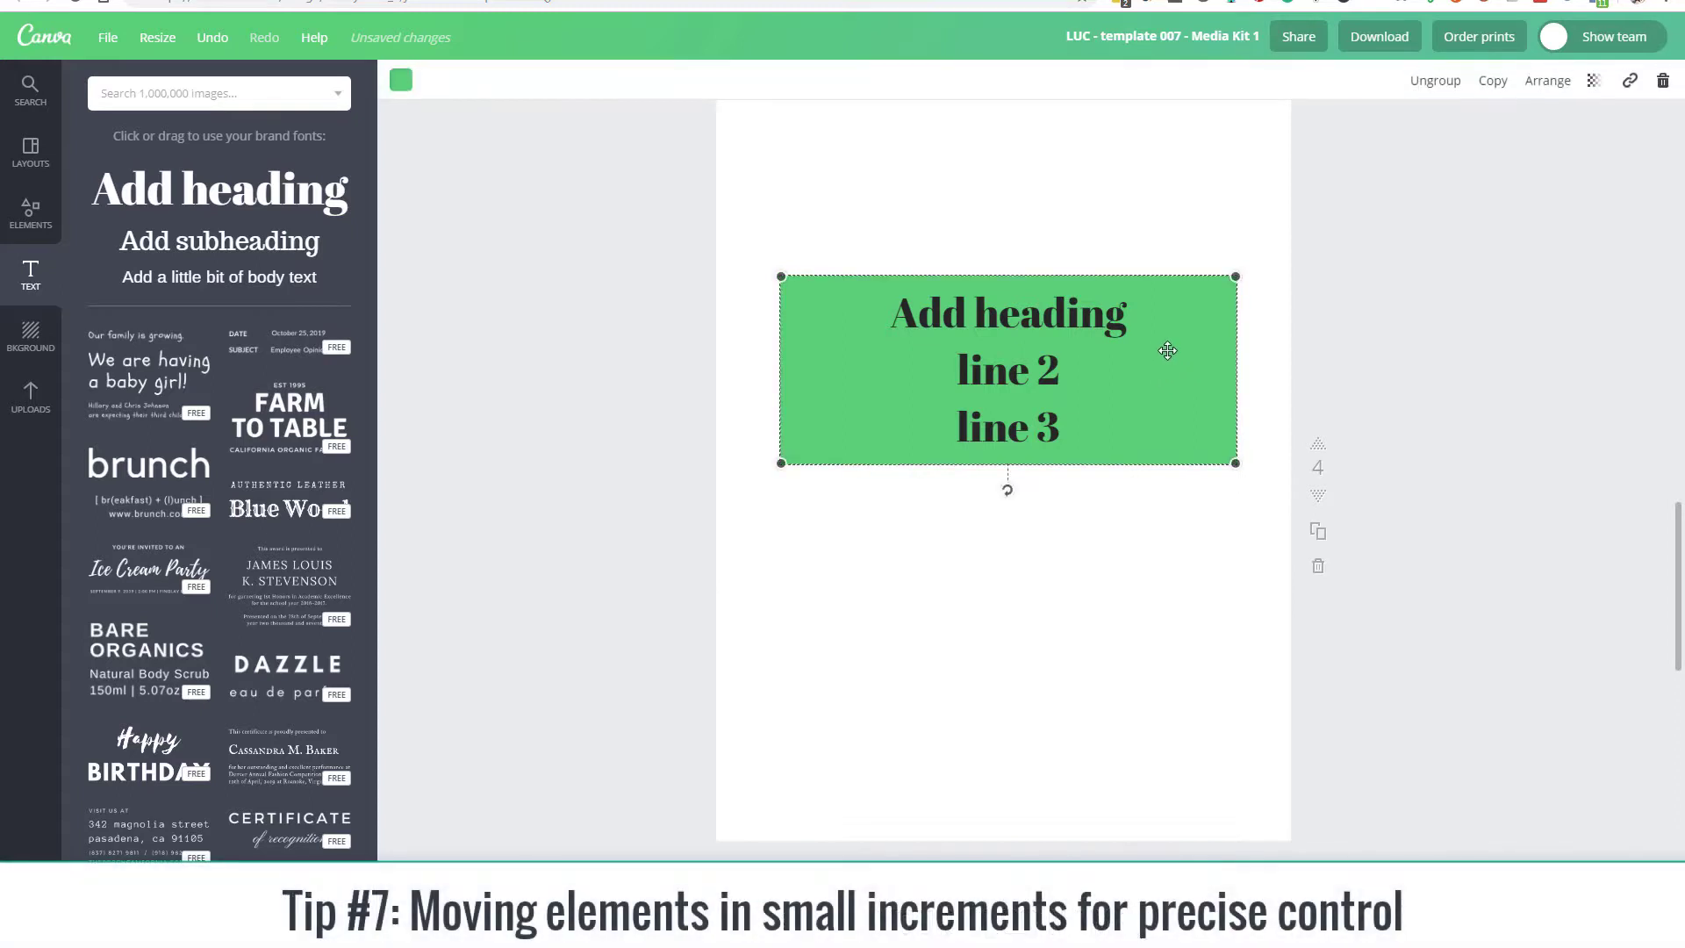
left_click_drag(1167, 351, 1159, 400)
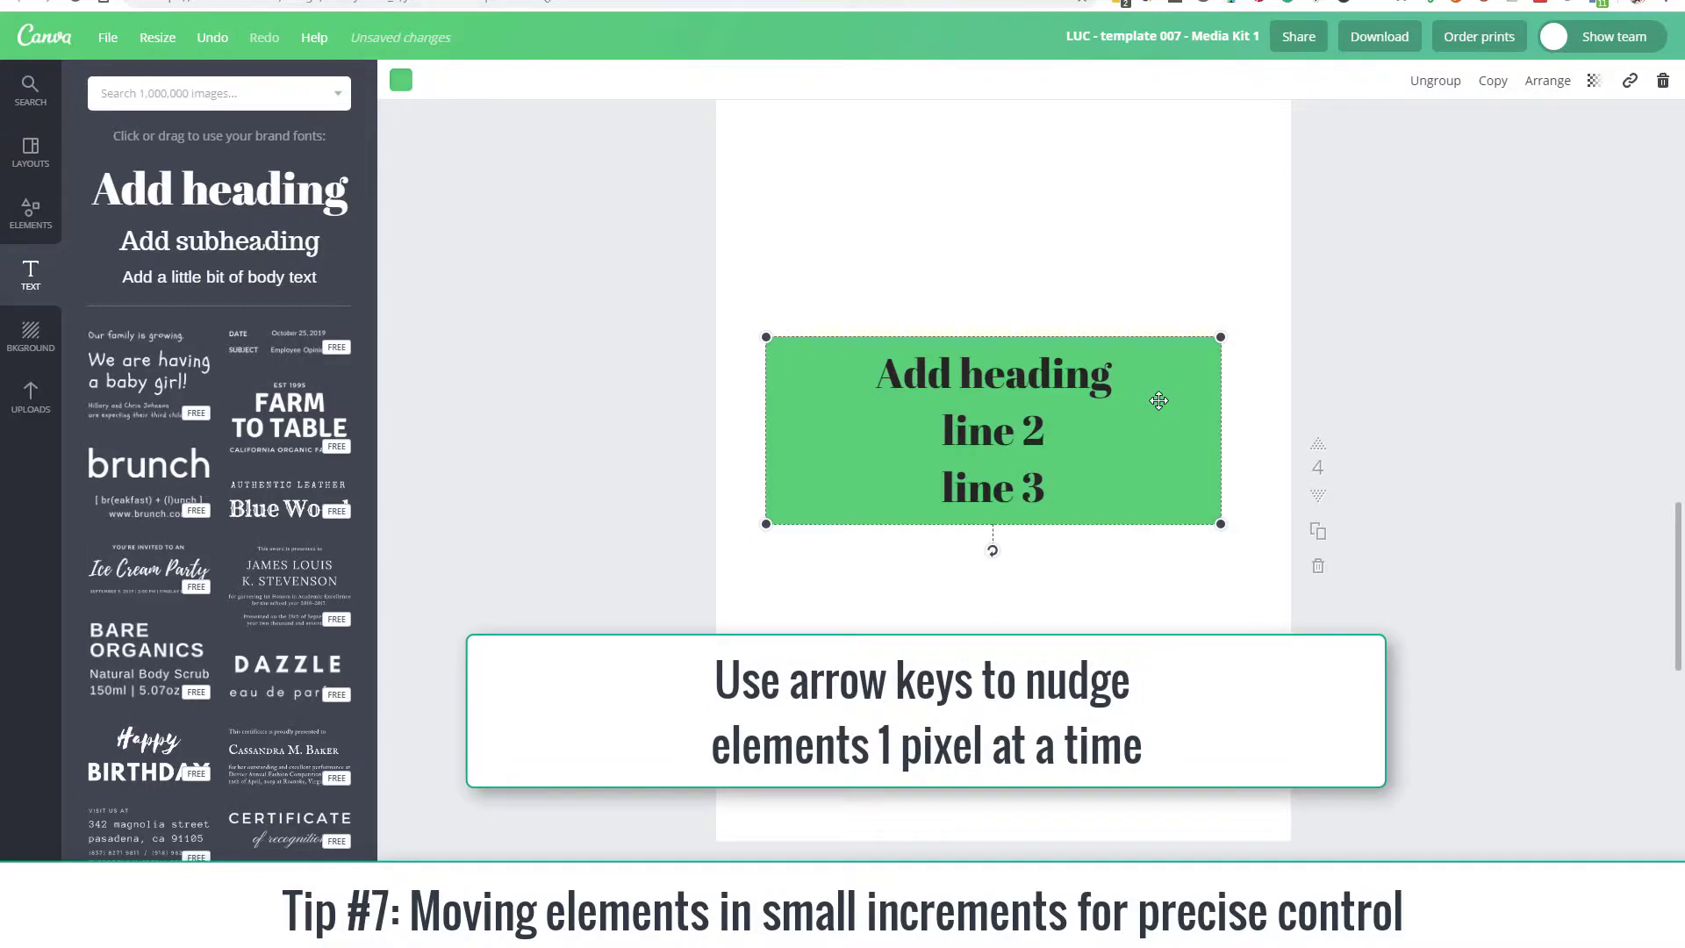
key("shift+Up")
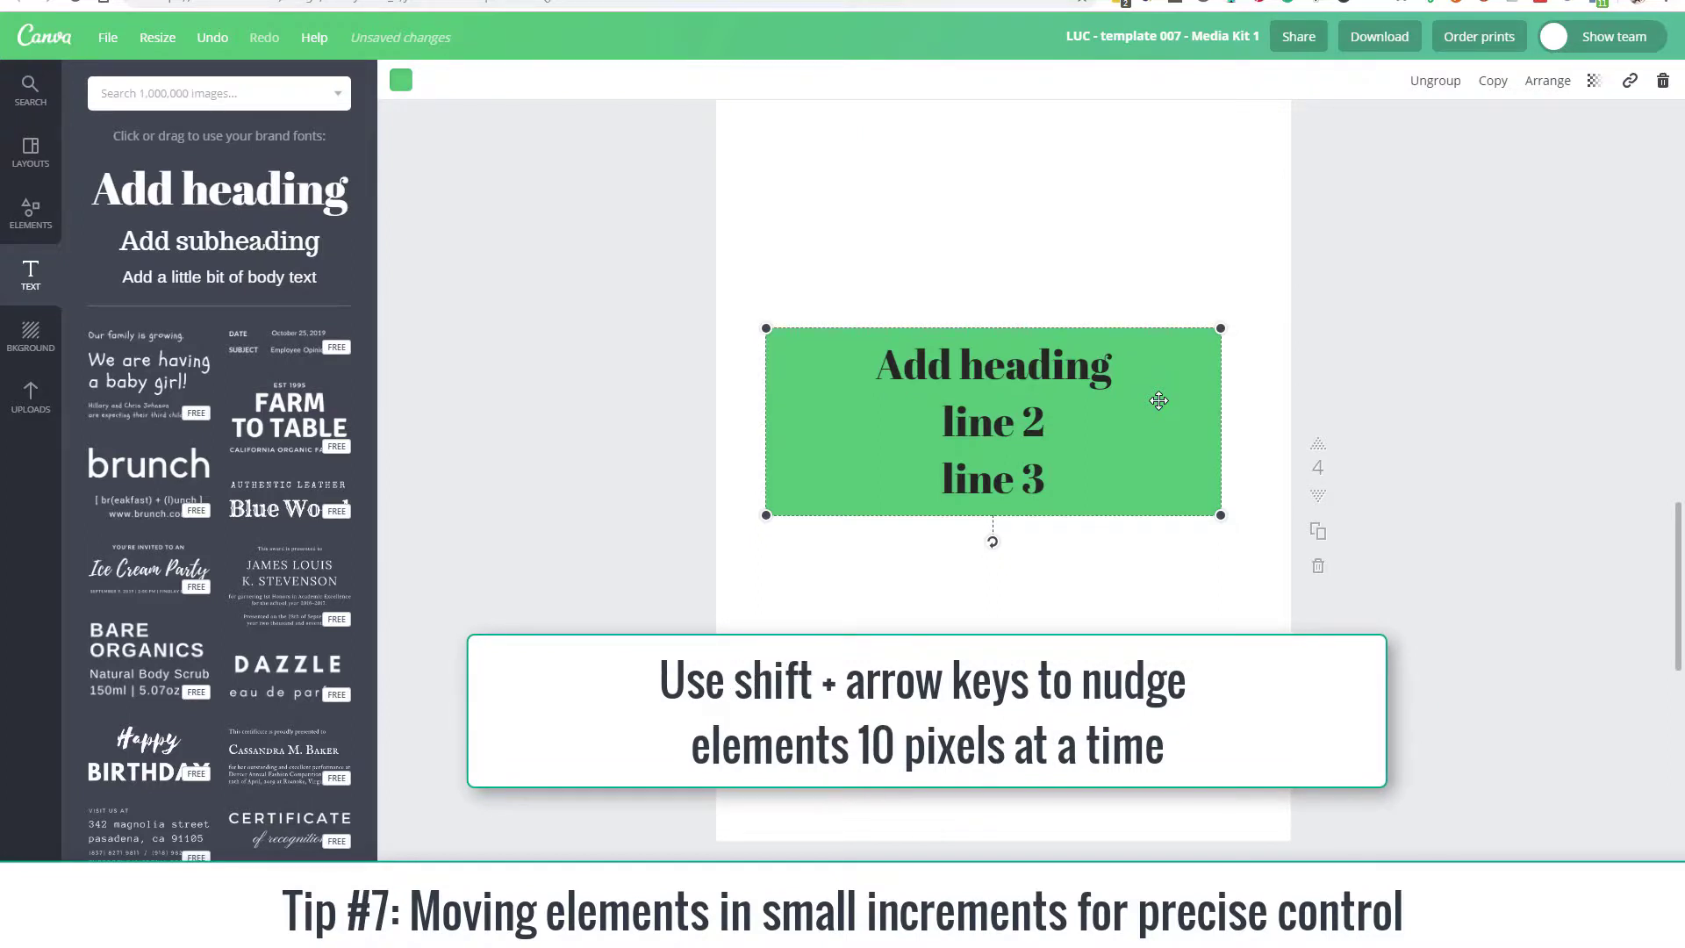
key("shift+Down")
key("shift+Down")
key("shift+Down")
key("shift+Up")
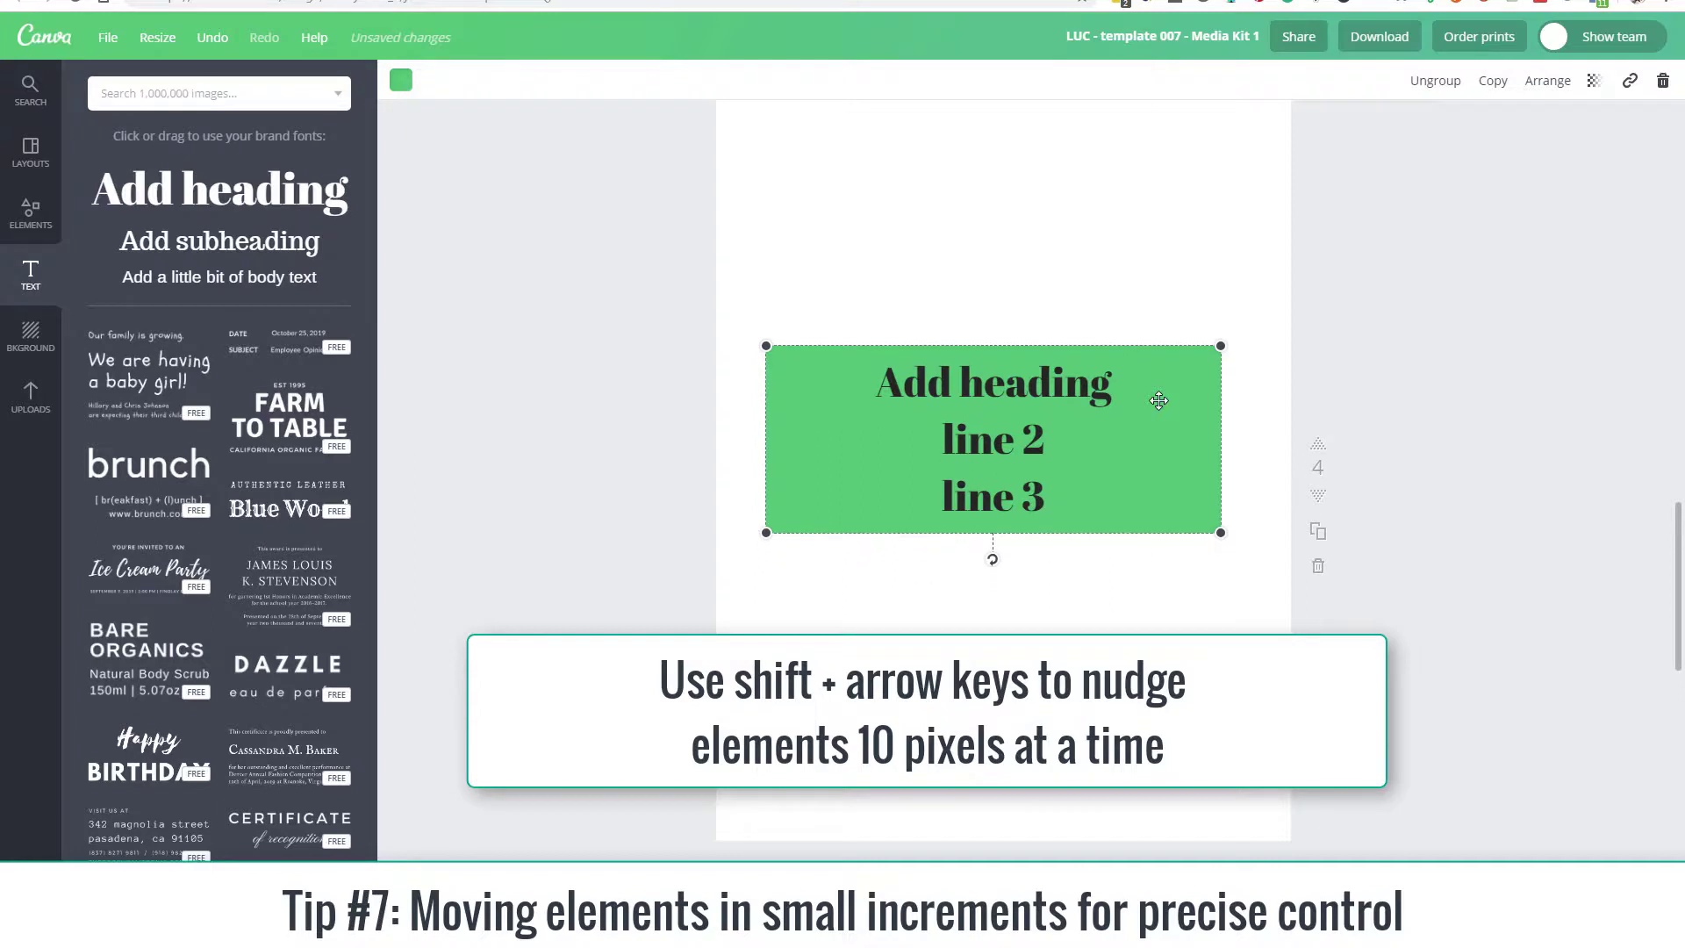
key("shift+Down")
Step: Nudge the heading group horizontally in 10-pixel increments, twice to the left and three times to the right
key("shift+Left")
key("shift+Left")
key("shift+Right")
key("shift+Right")
key("shift+Right")
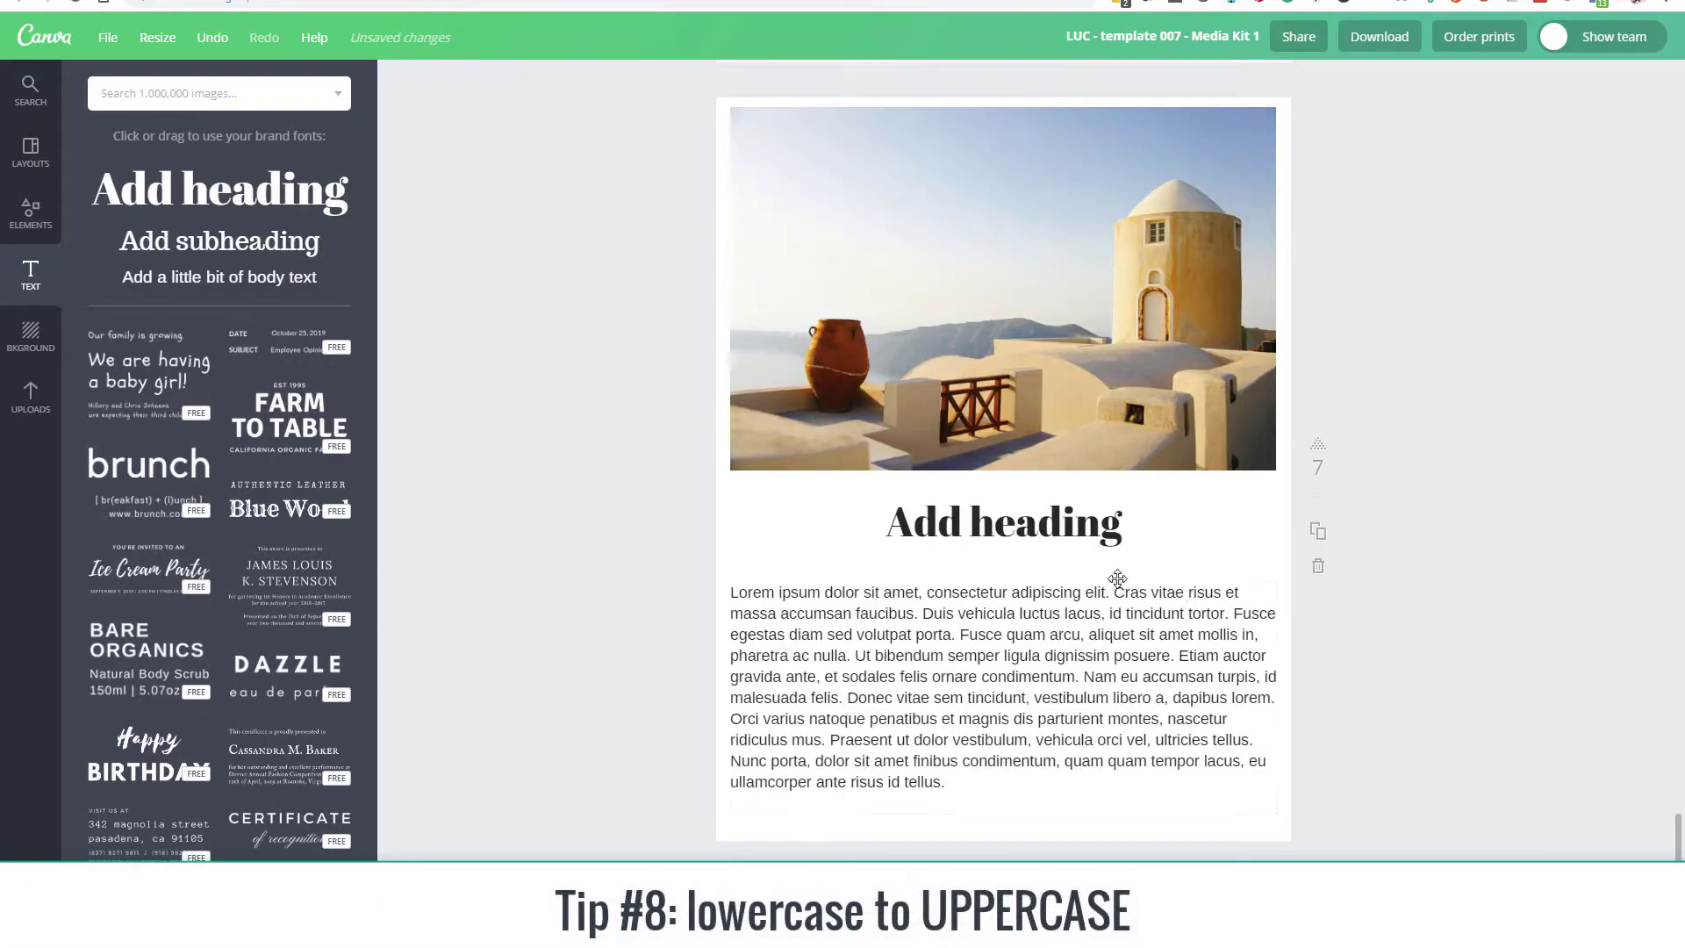
Step: Toggle the "Add heading" text on page 7 between normal case and uppercase several times, ending in uppercase
left_click(1057, 527)
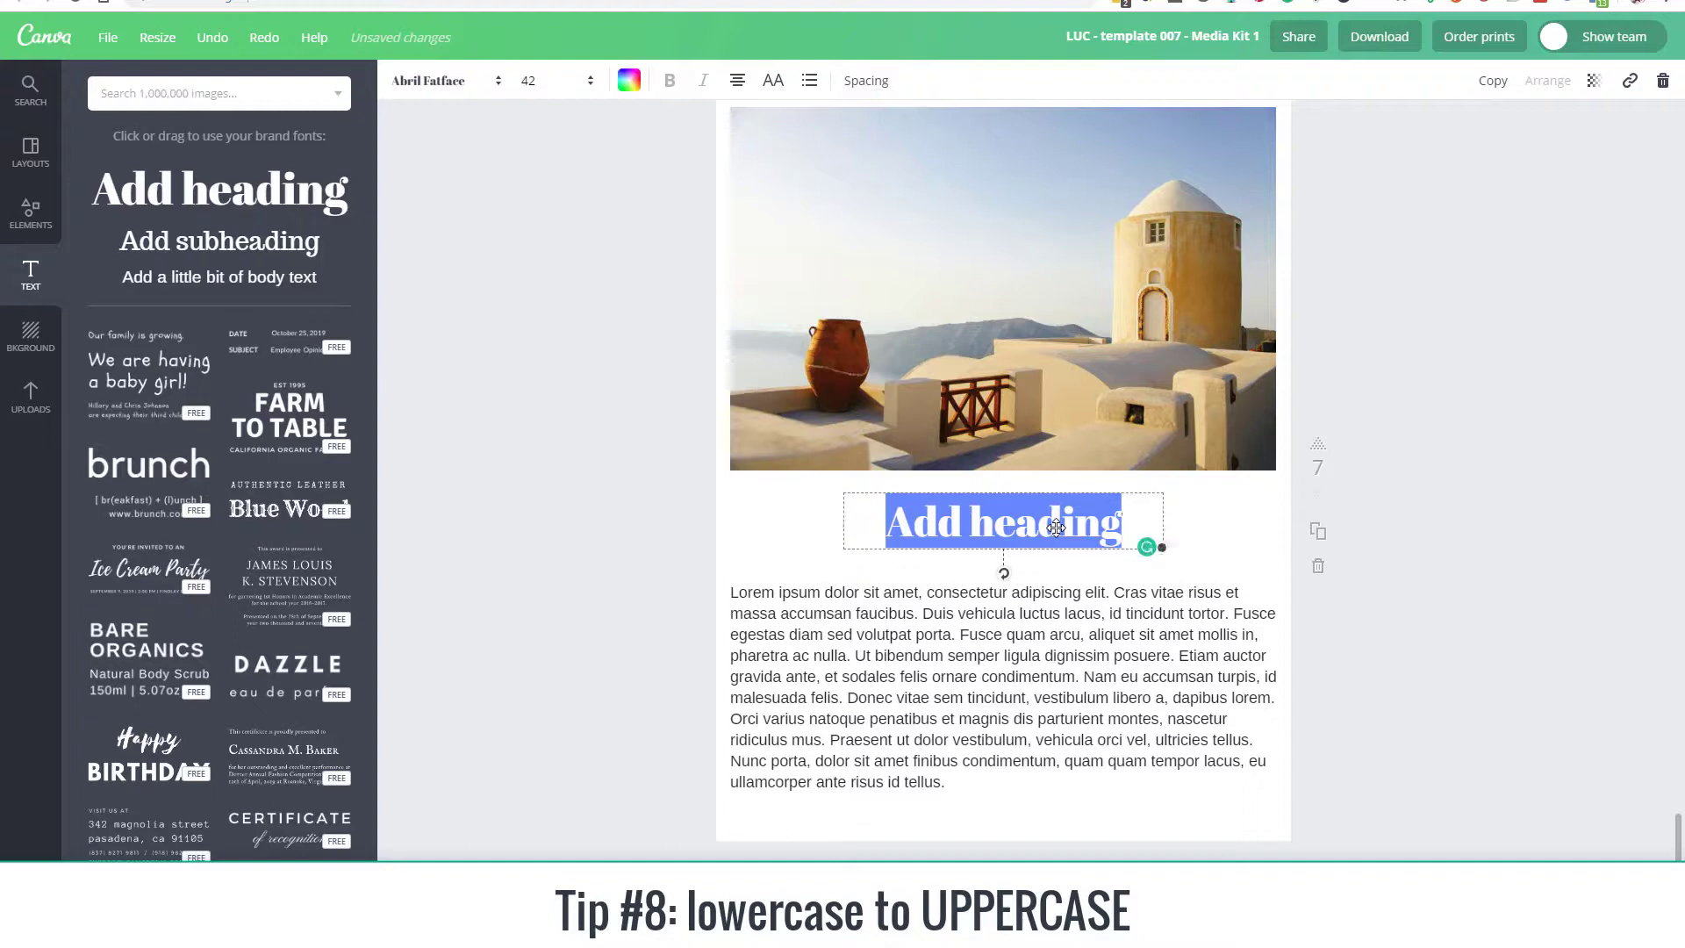
key("ctrl+shift+k")
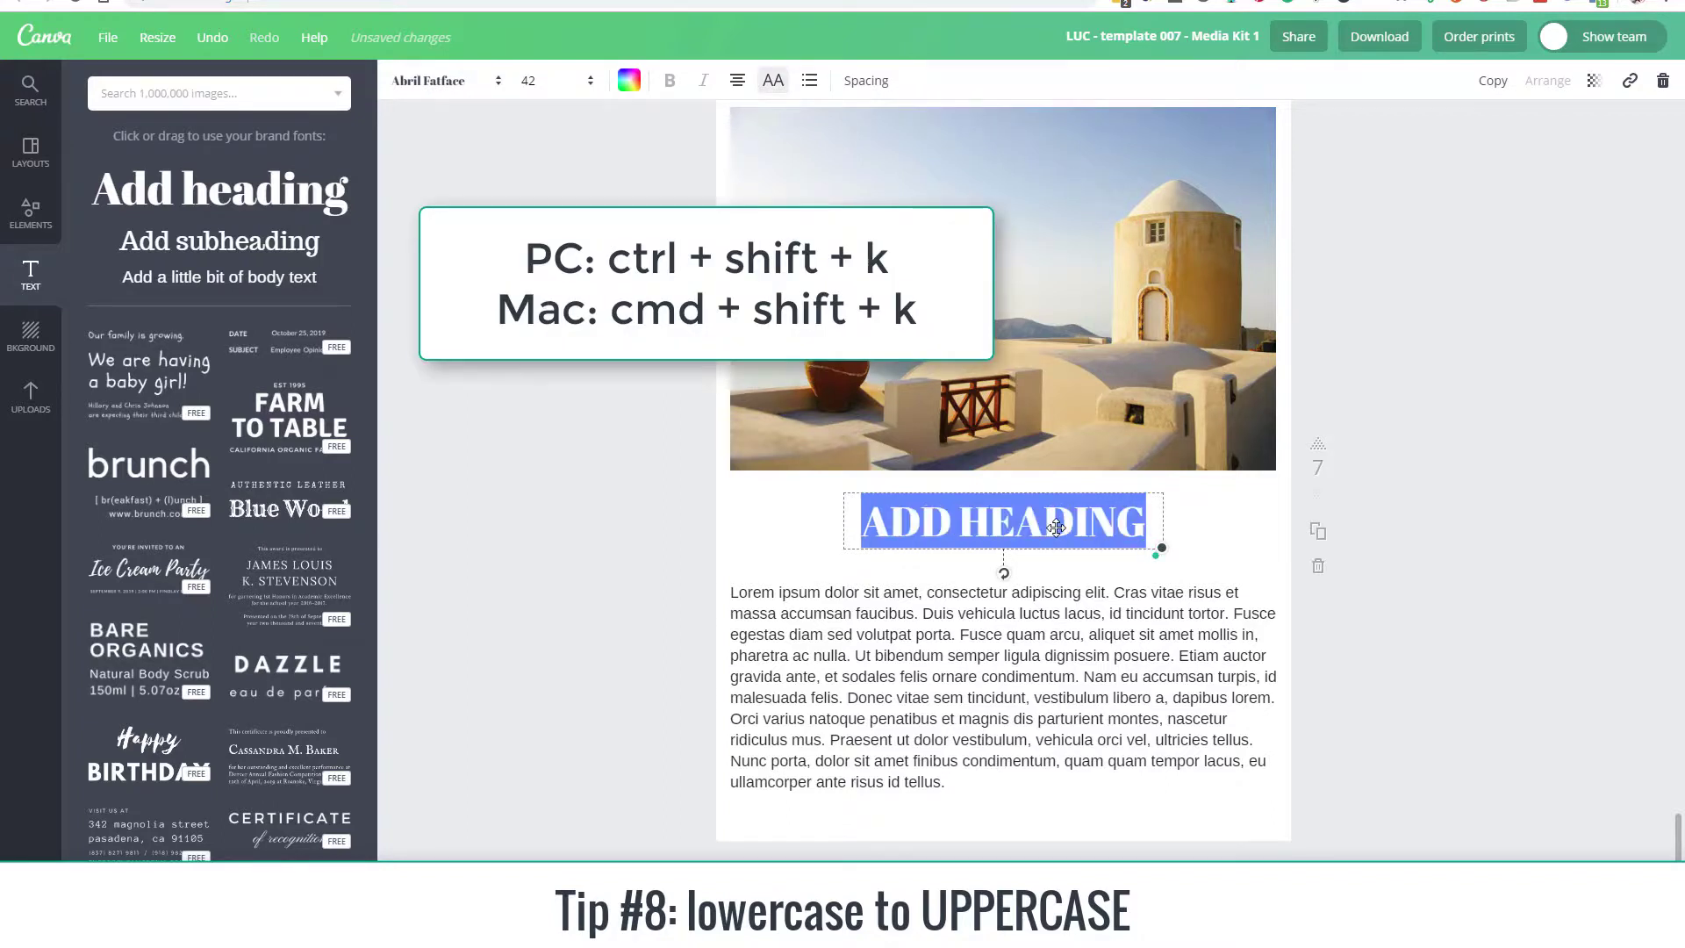
key("ctrl+shift+k")
key("ctrl+shift+k")
key("ctrl+shift+k")
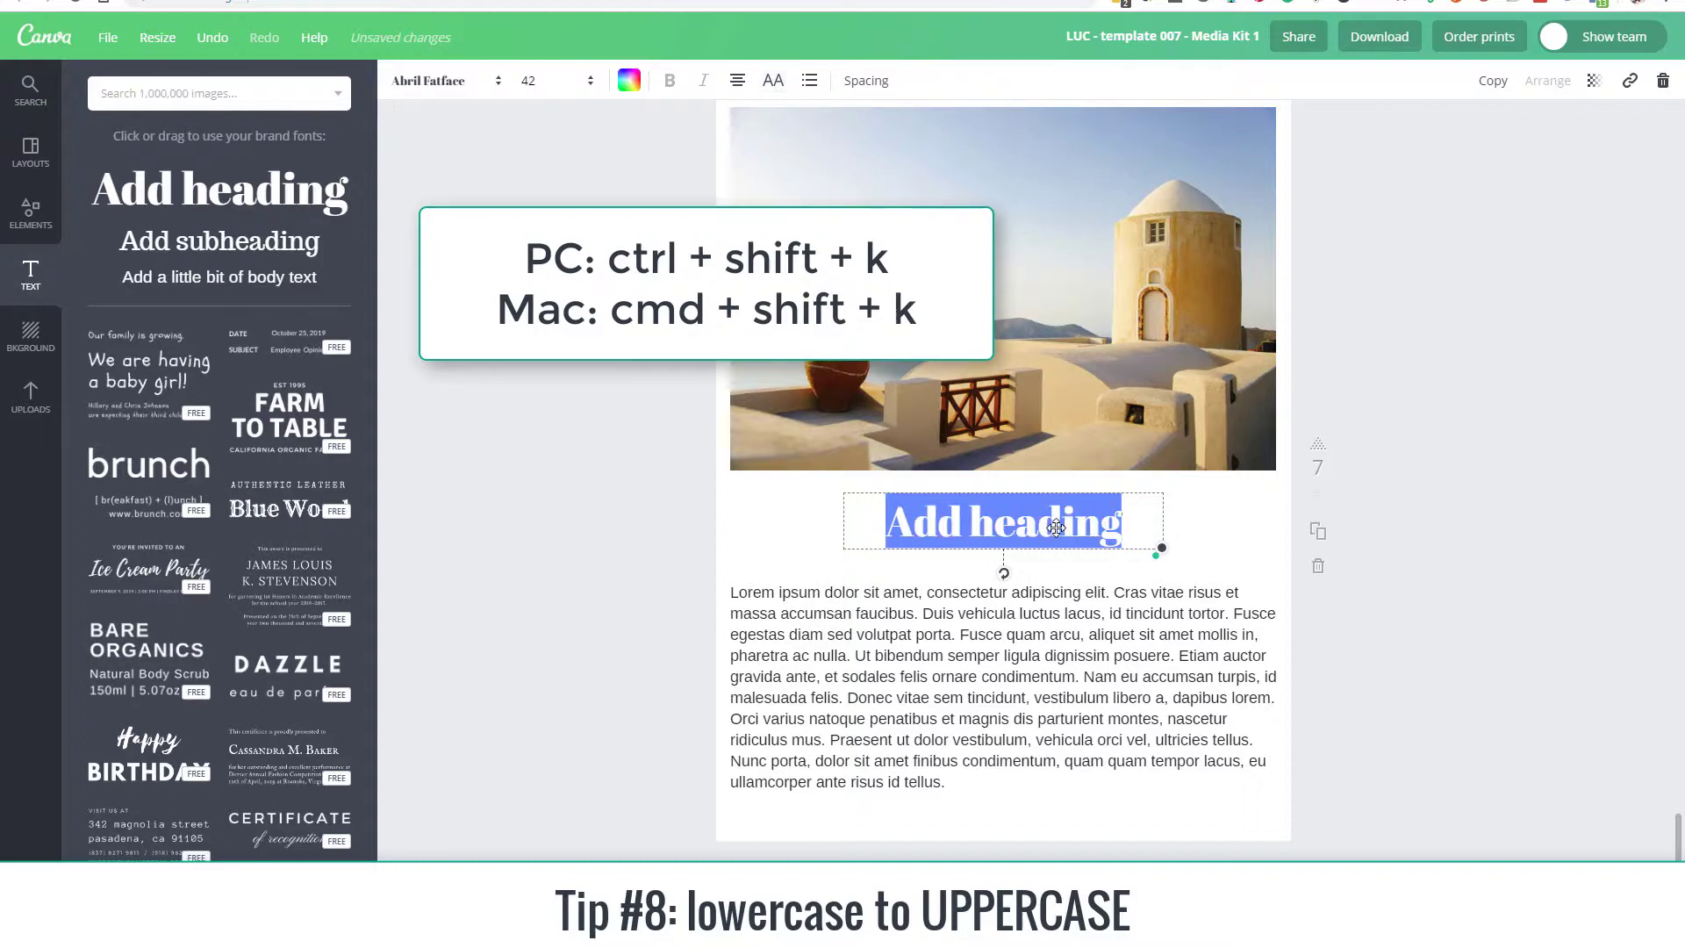
key("ctrl+shift+k")
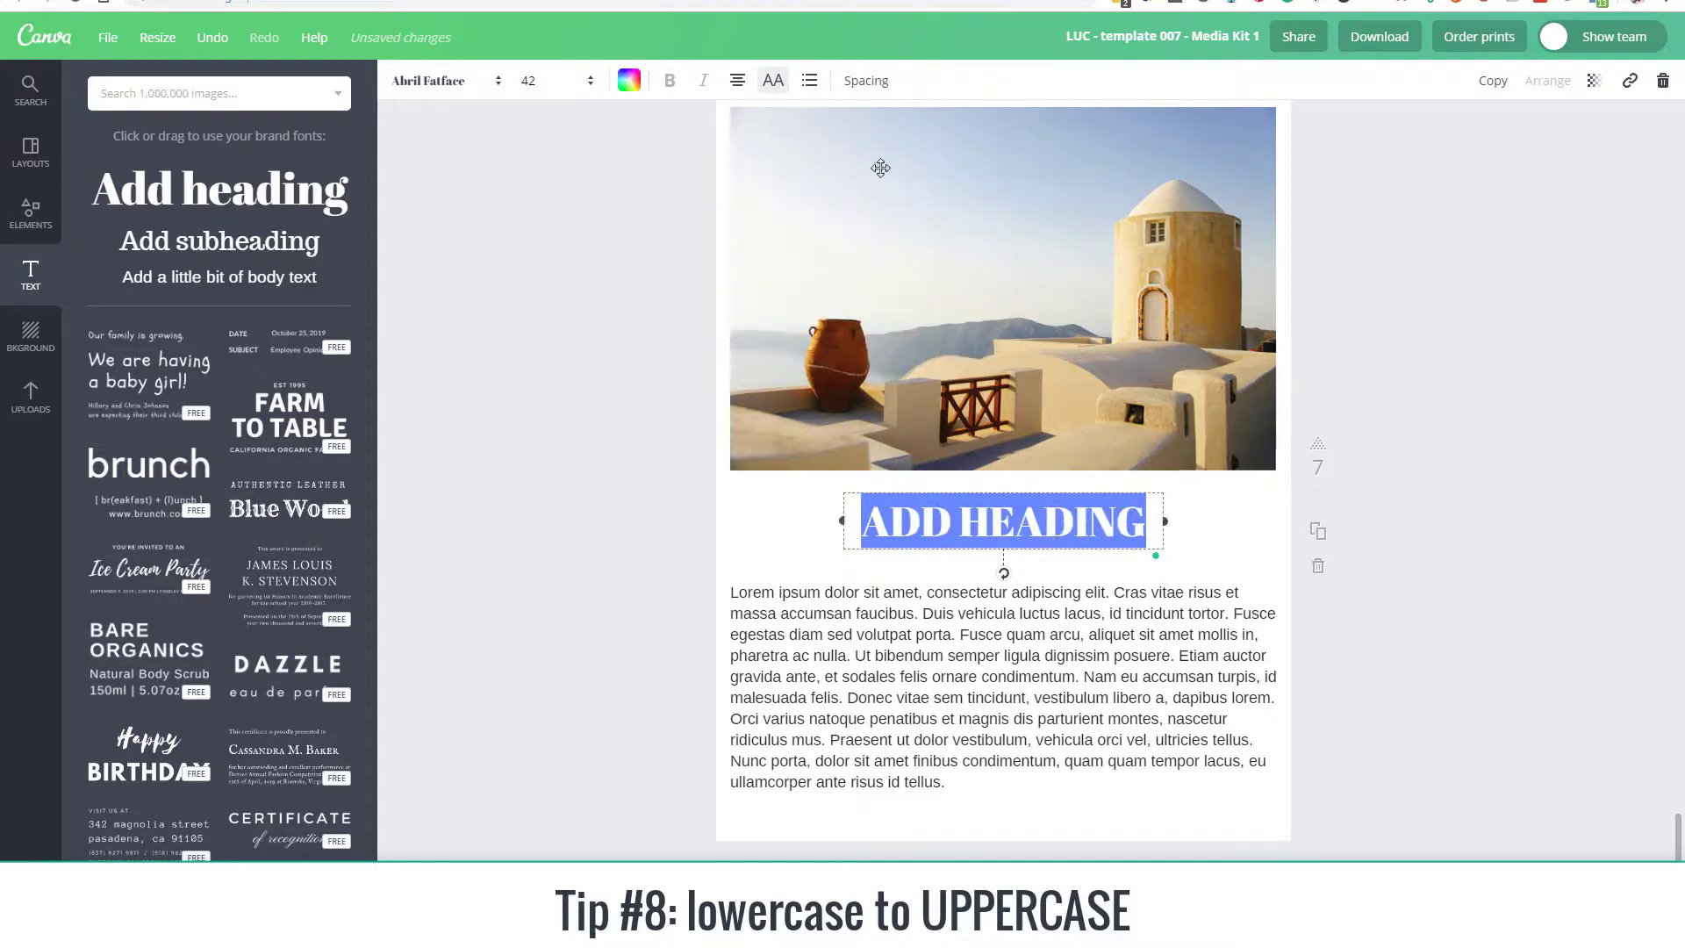
left_click(762, 85)
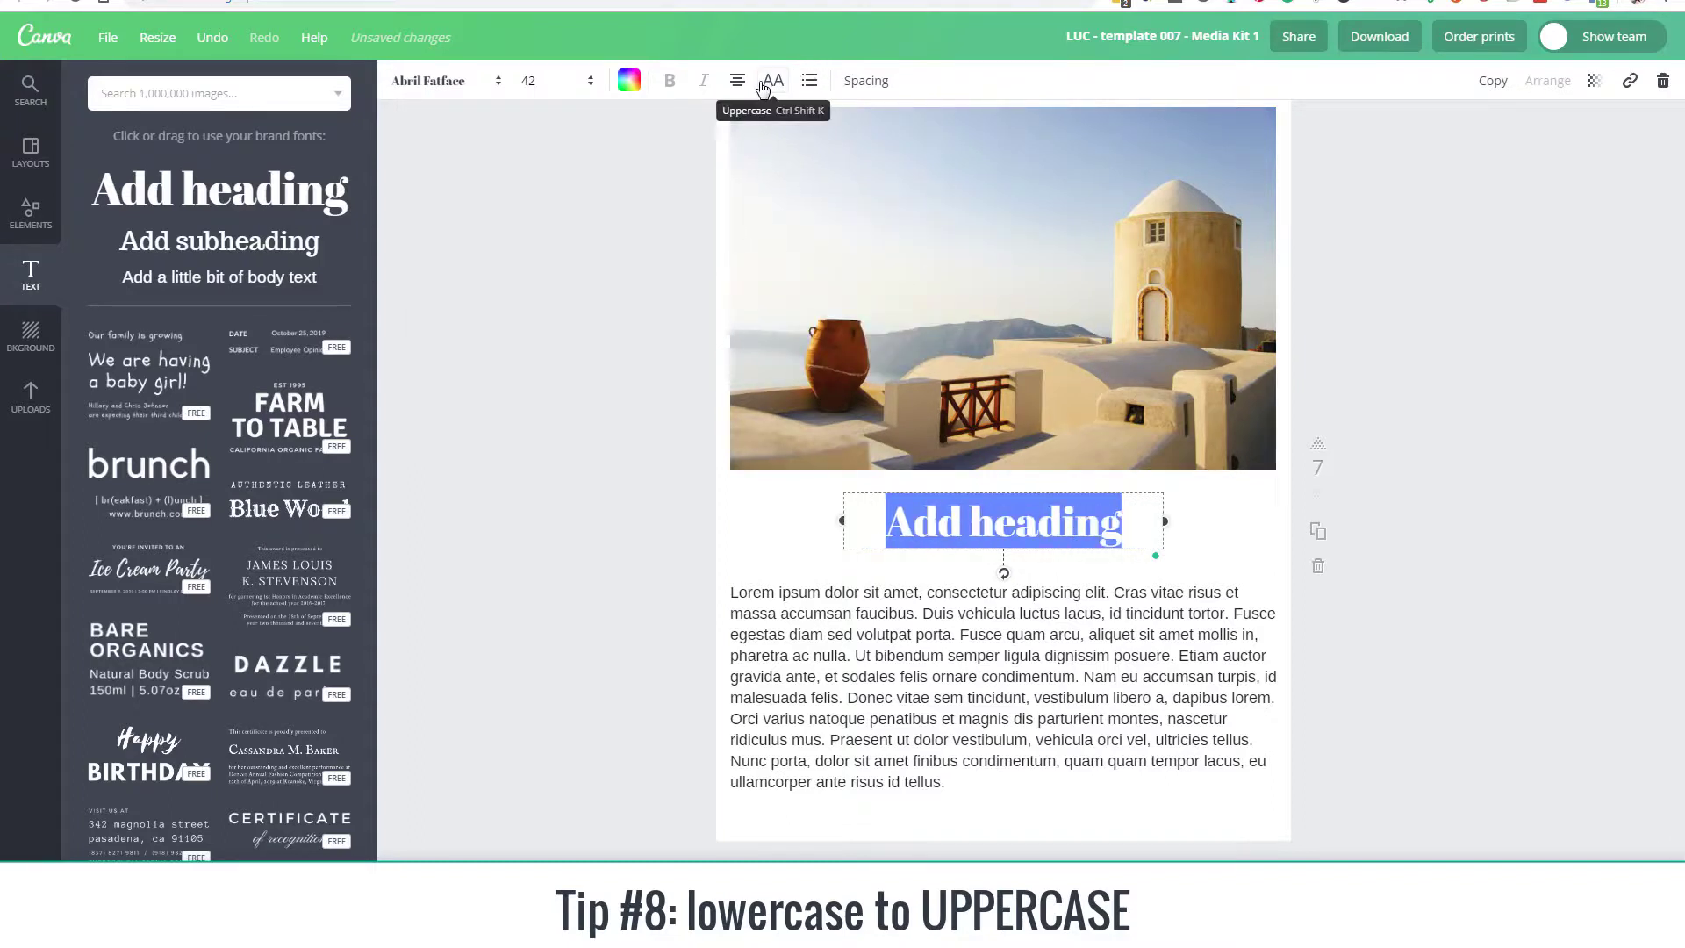
left_click(764, 84)
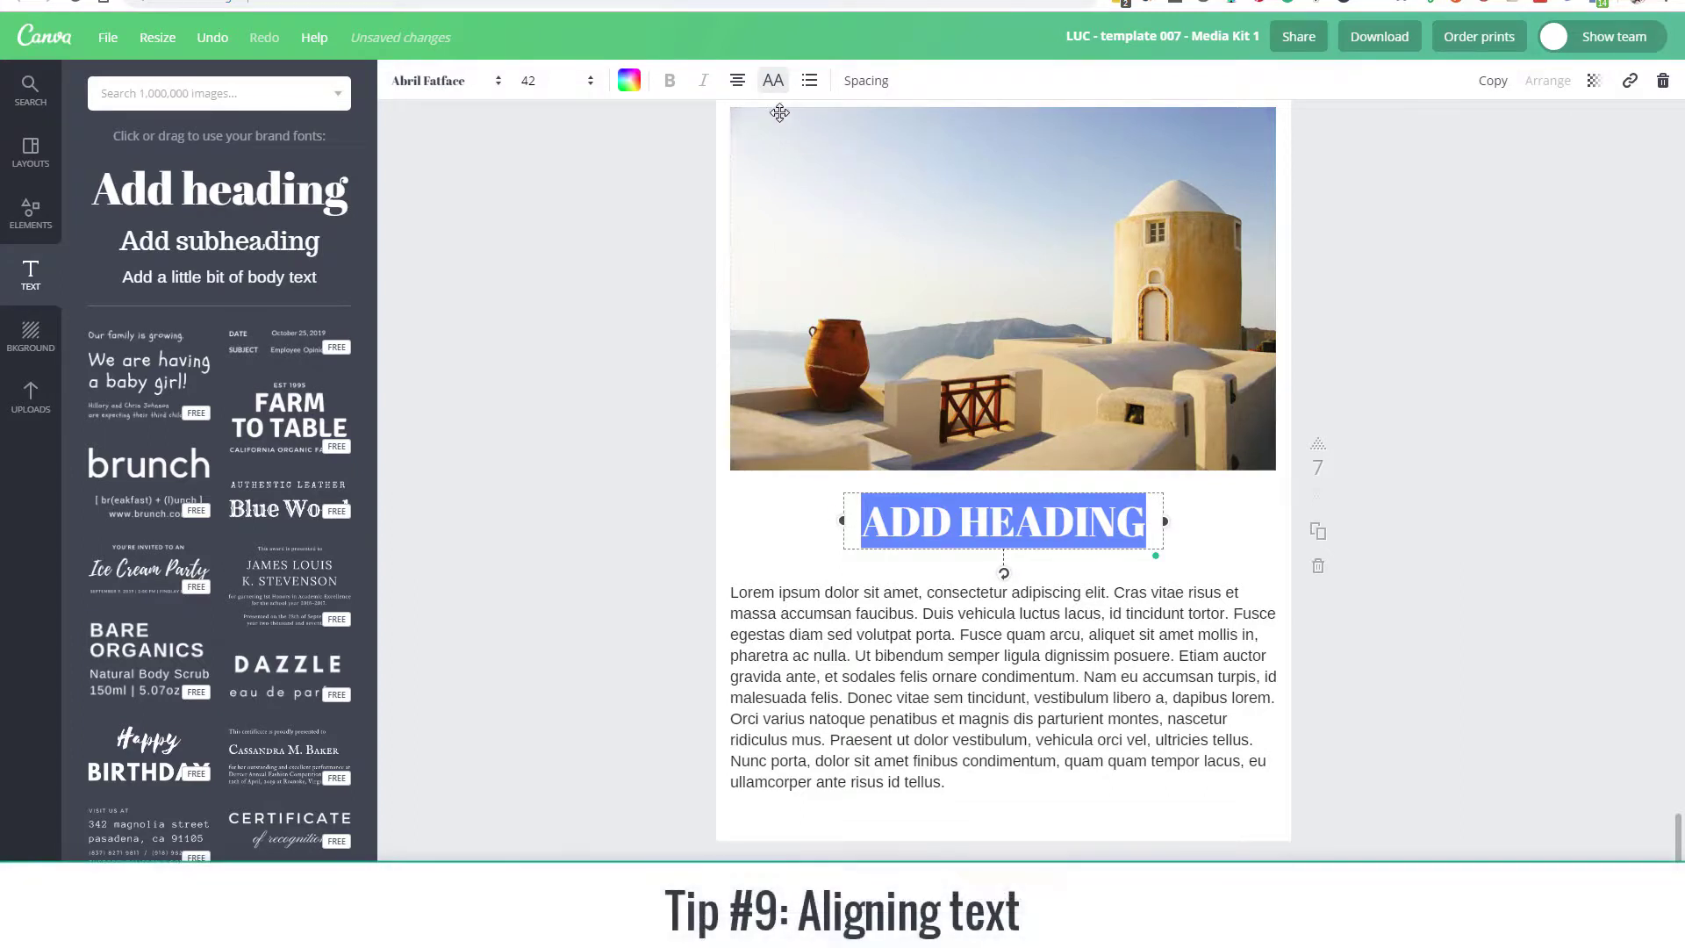
Step: Align the heading text within its box first to the left, to the center, and finally to the right
left_click(738, 82)
left_click(742, 132)
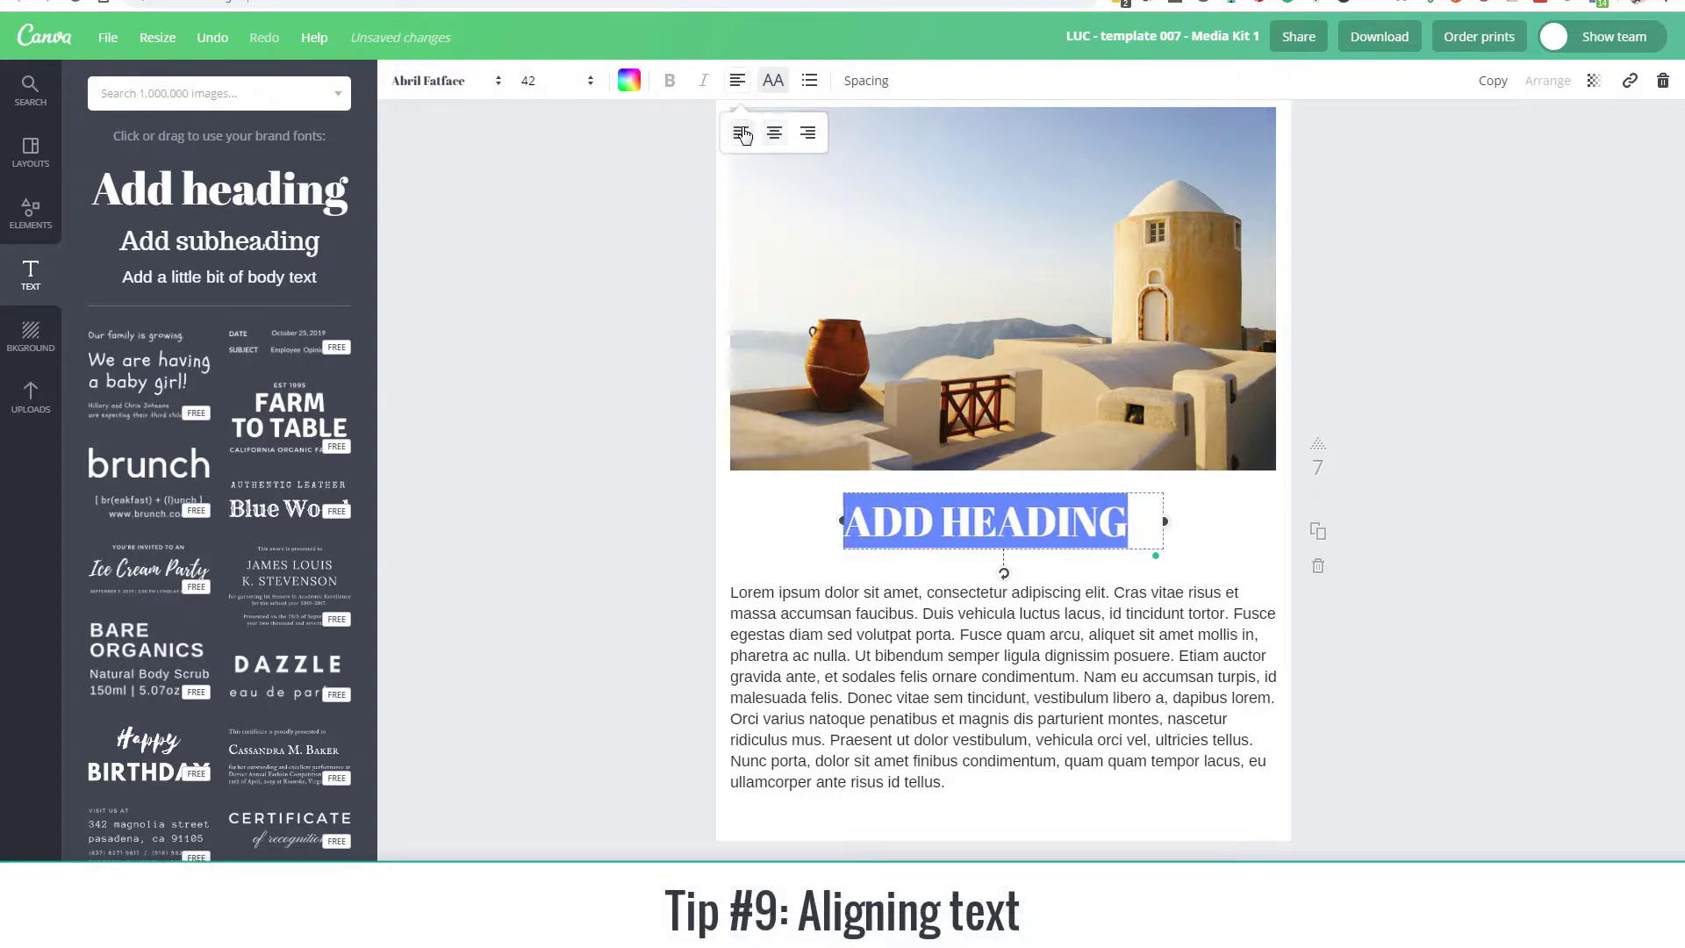
left_click(739, 82)
left_click(740, 88)
left_click(773, 134)
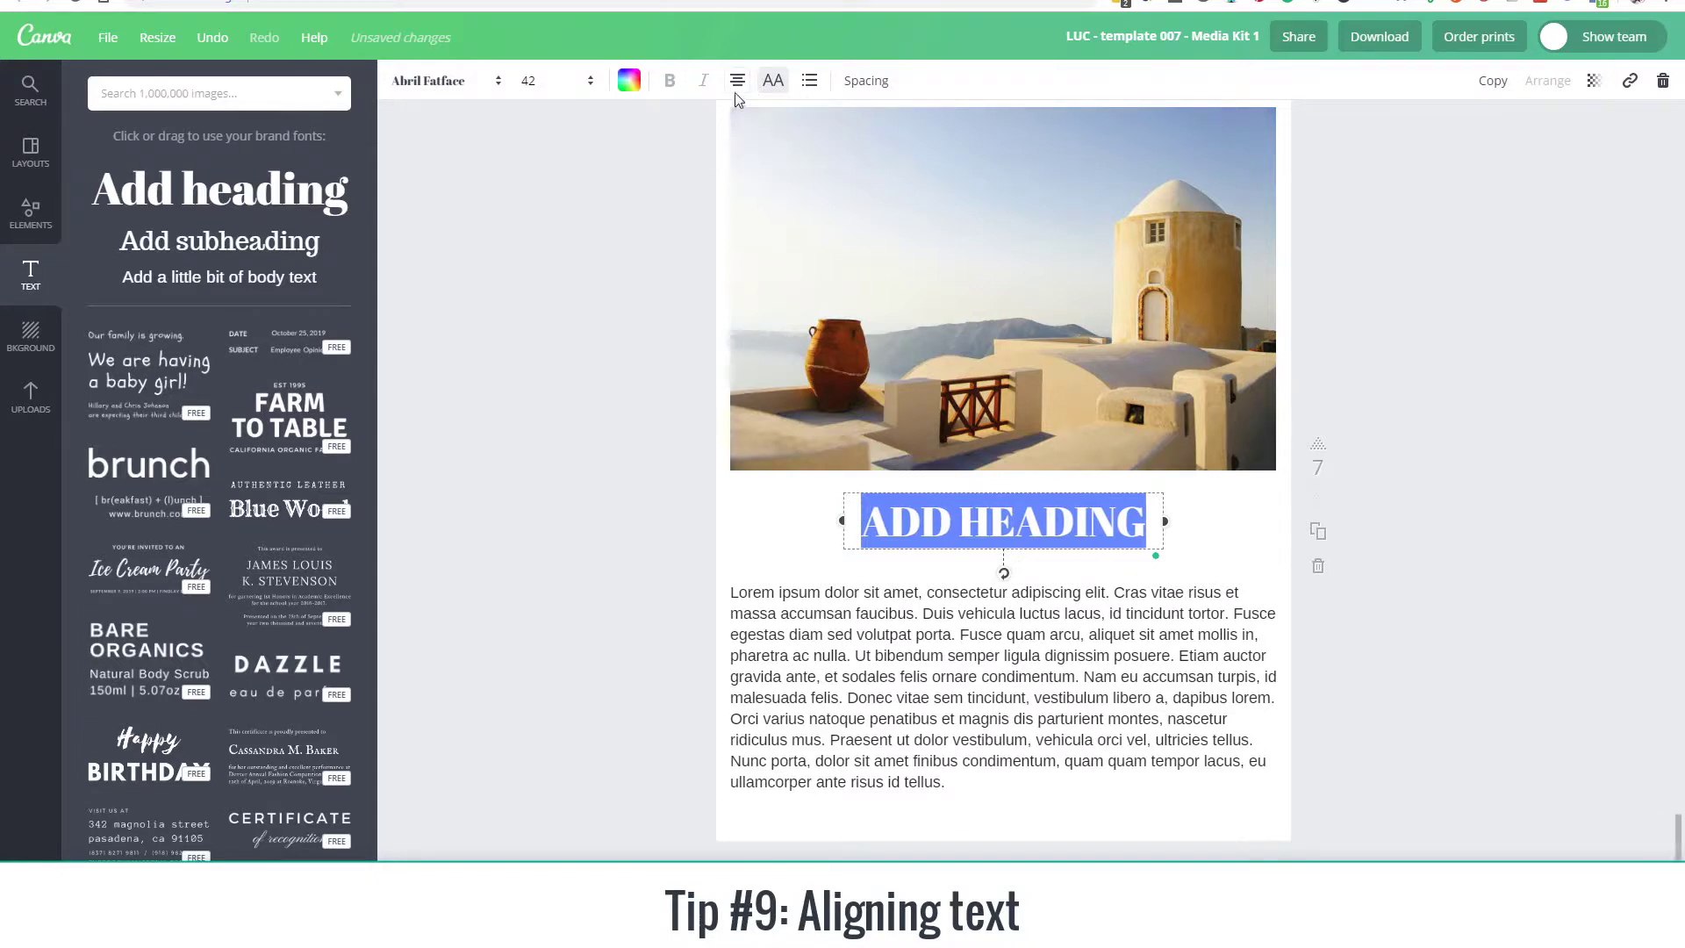
left_click(739, 81)
left_click(808, 133)
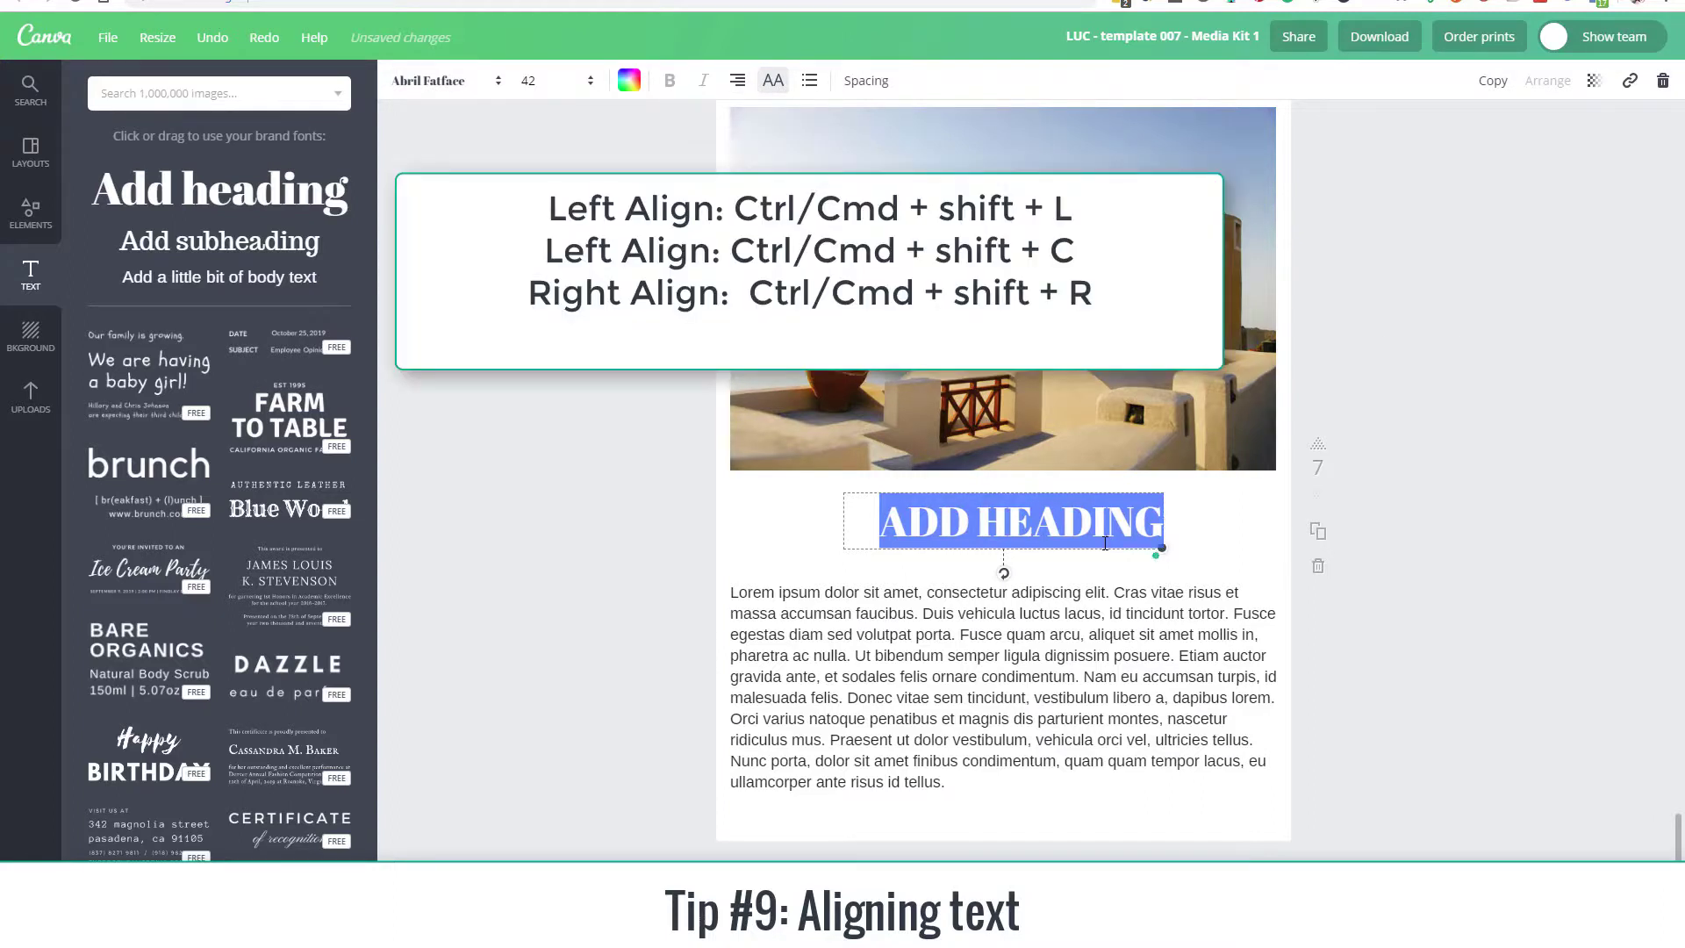
Step: Cycle the heading's text alignment once more through left, center and right
key("ctrl+shift+l")
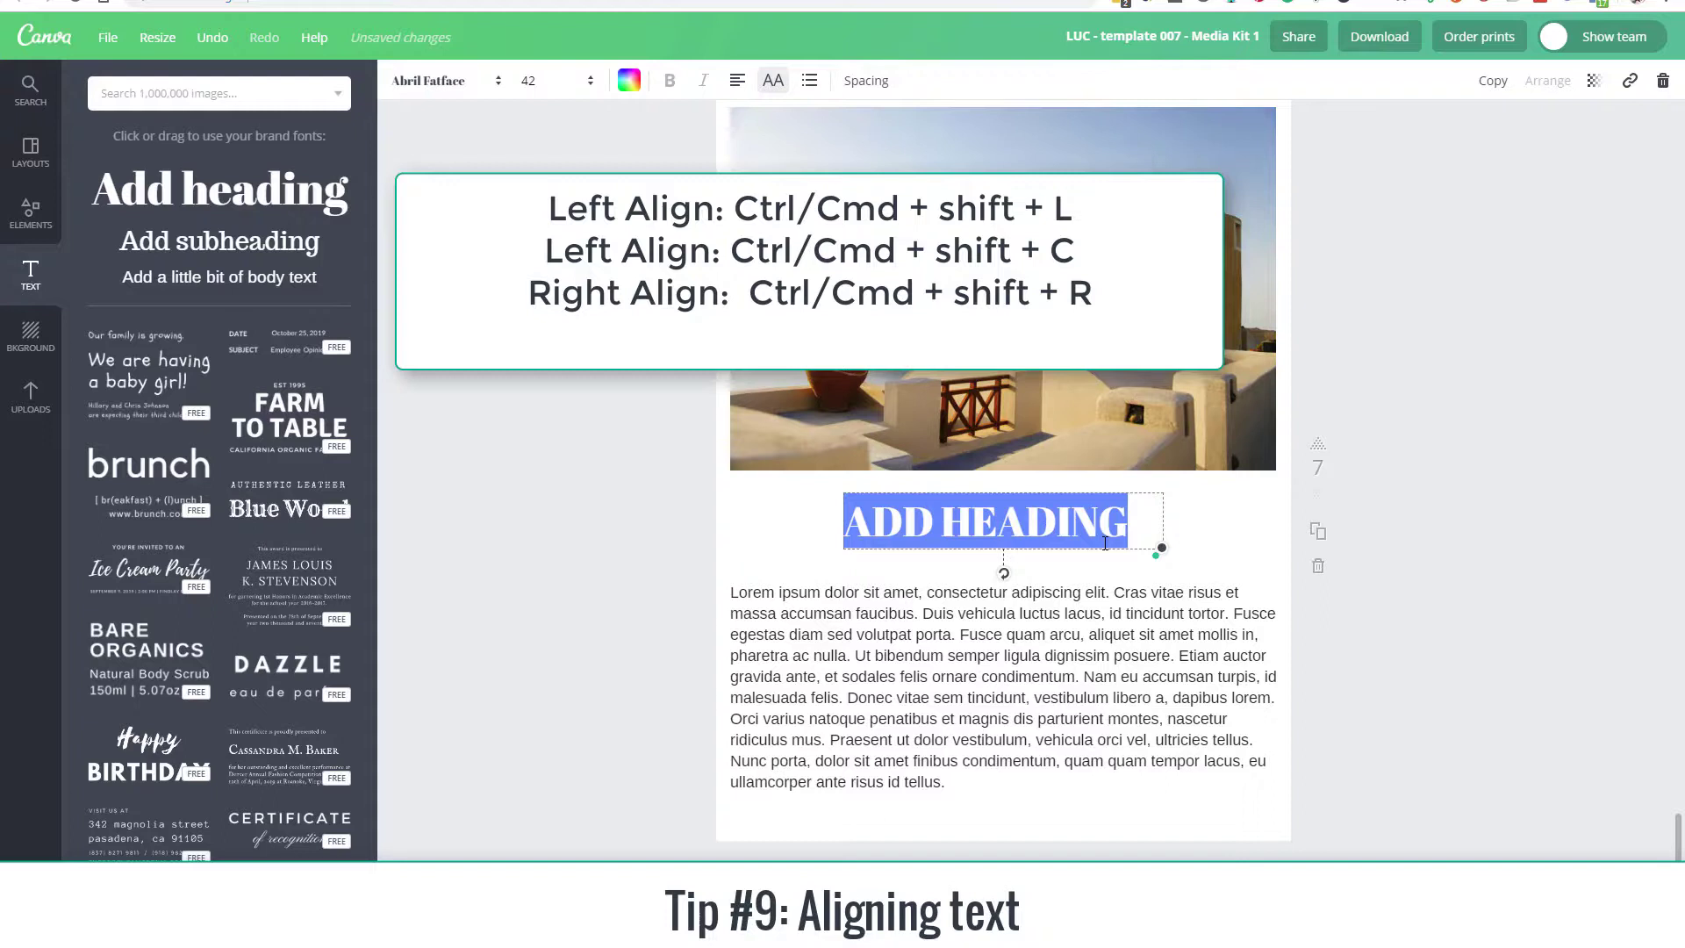
key("ctrl+shift+c")
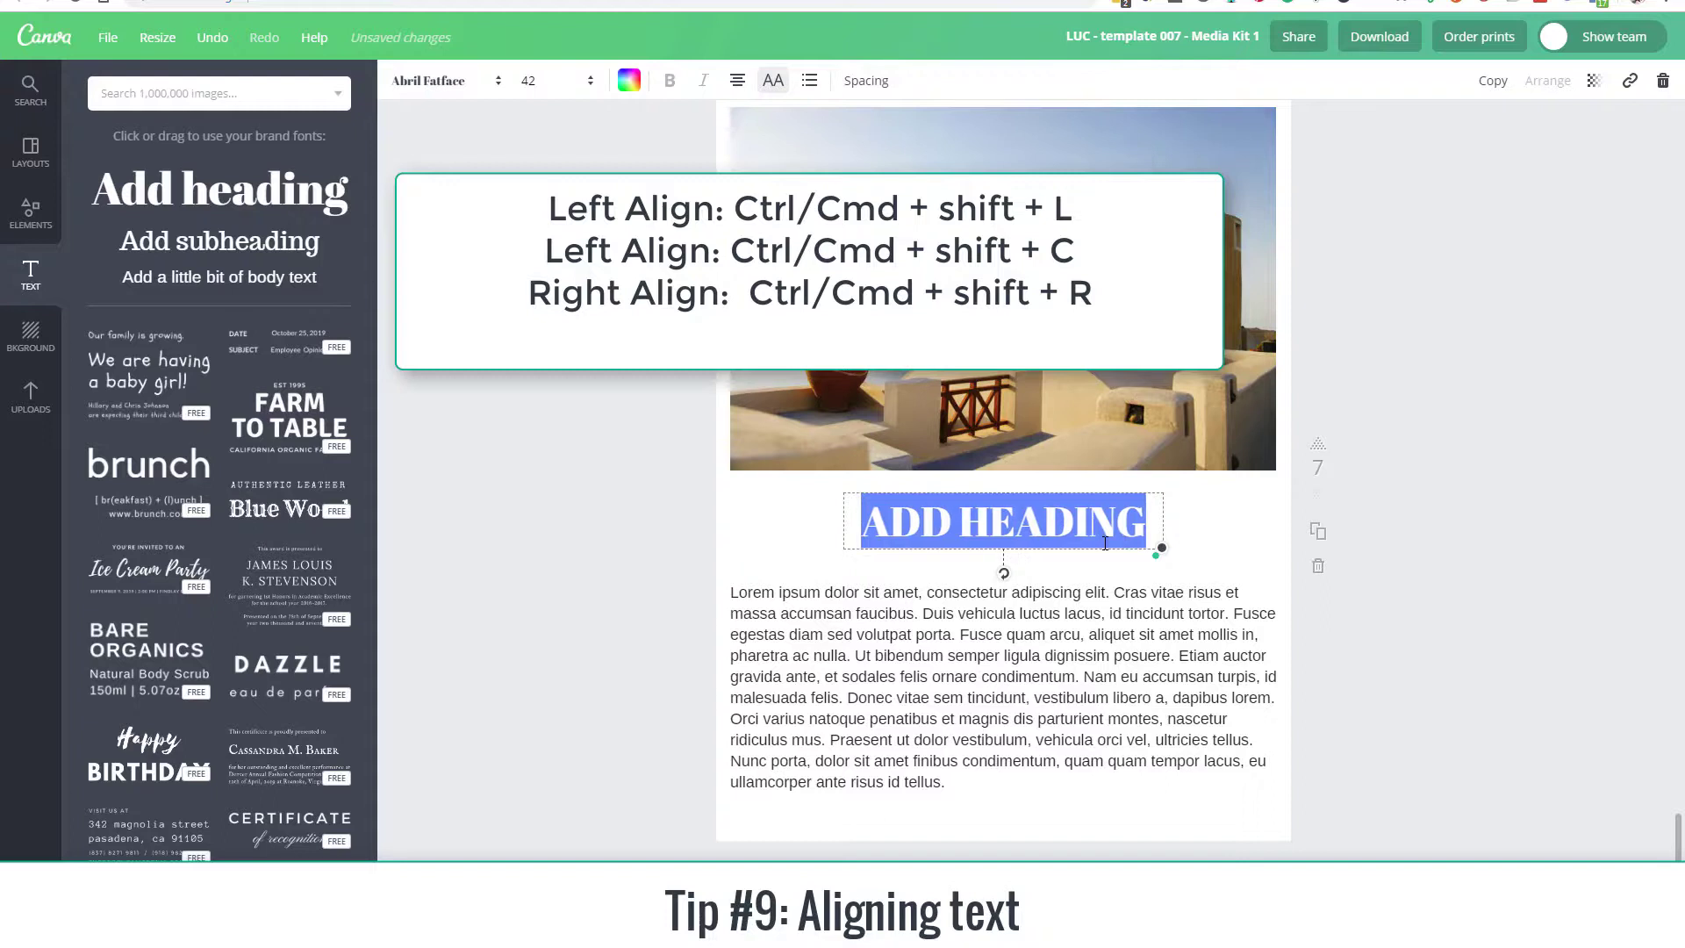
key("ctrl+shift+r")
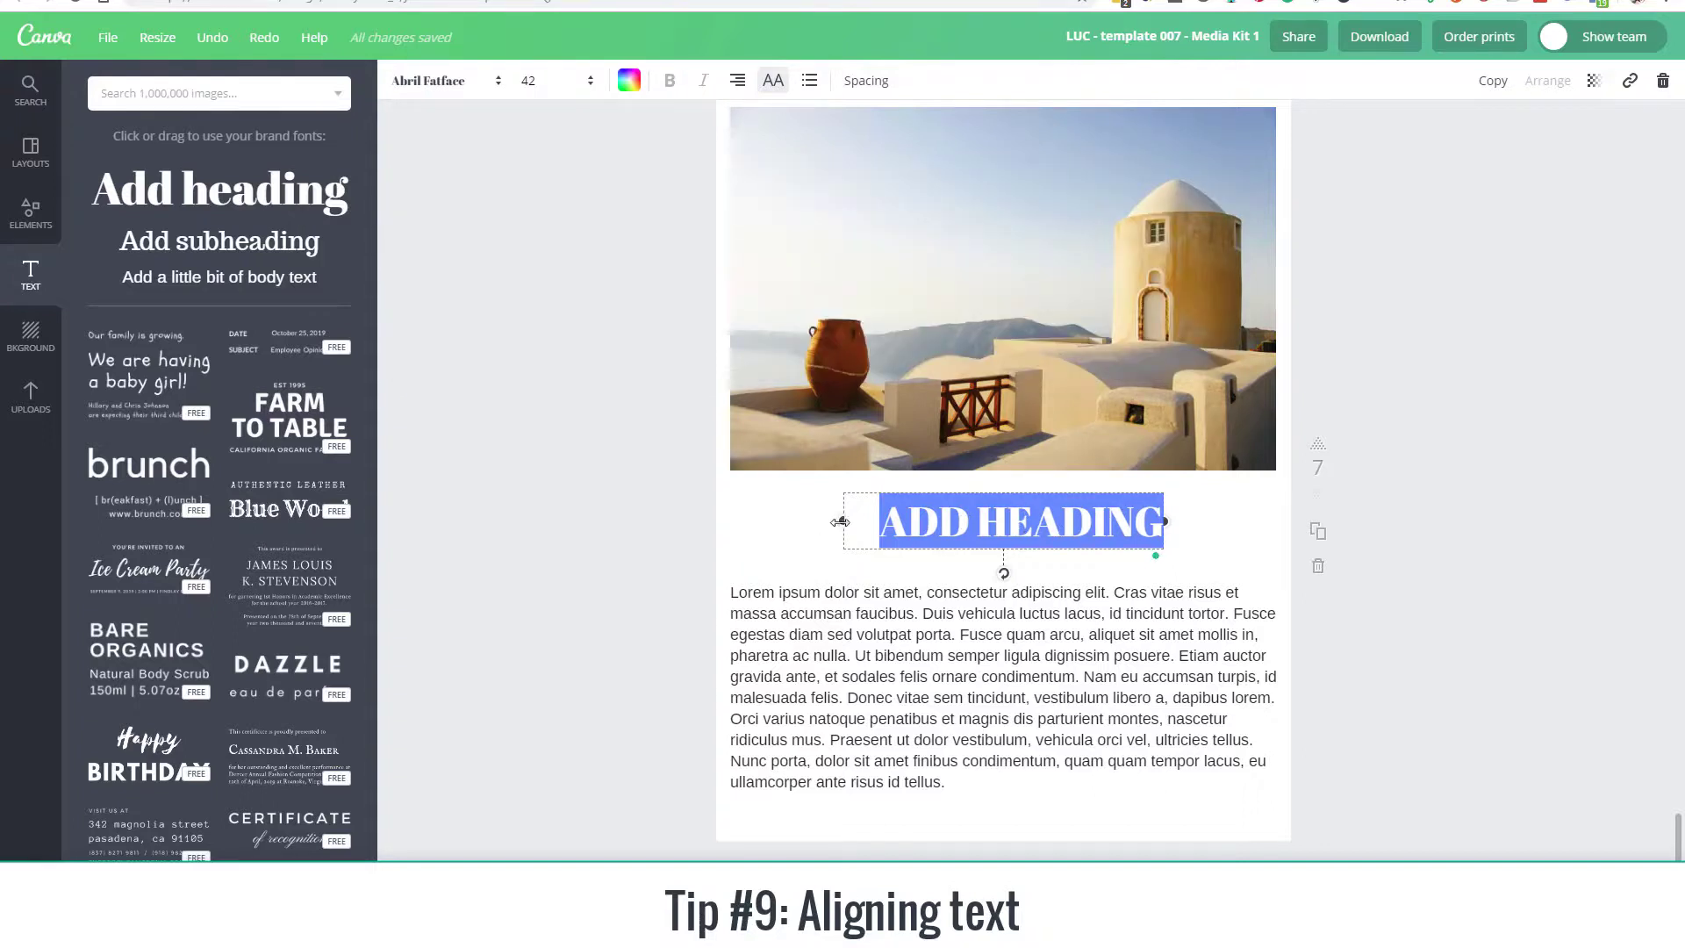
Step: Widen the heading's text box to both side edges of the photo, center its text, and finally align it left
left_click_drag(840, 522, 730, 533)
left_click_drag(1166, 519, 1279, 535)
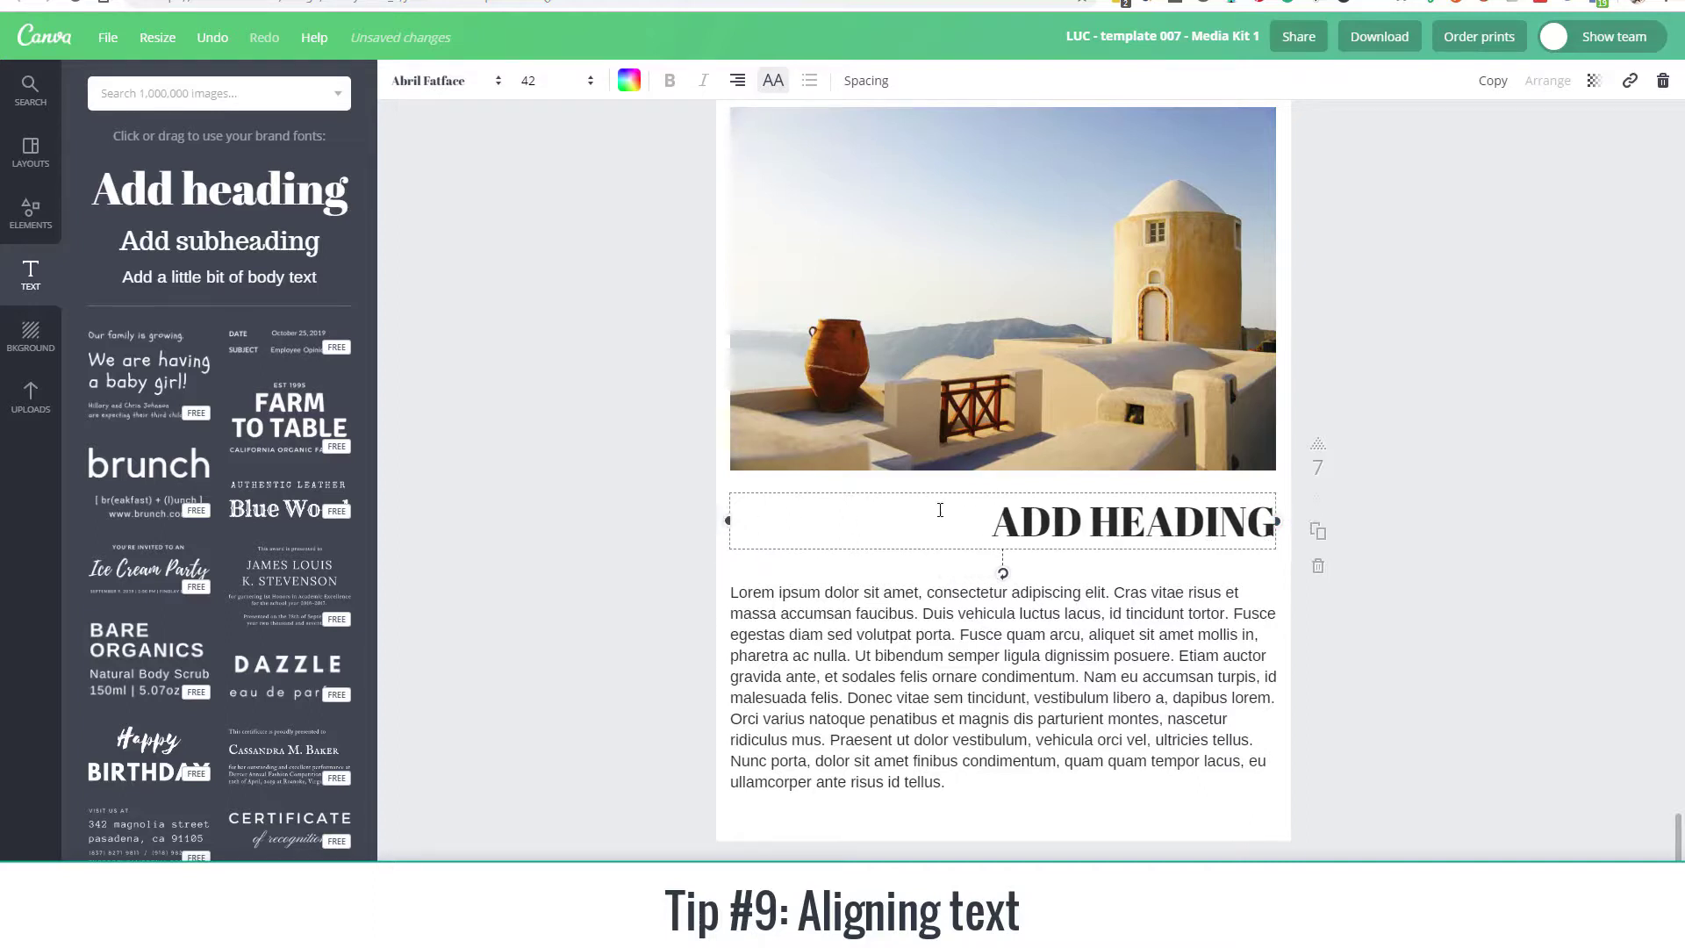
left_click(737, 80)
left_click(776, 141)
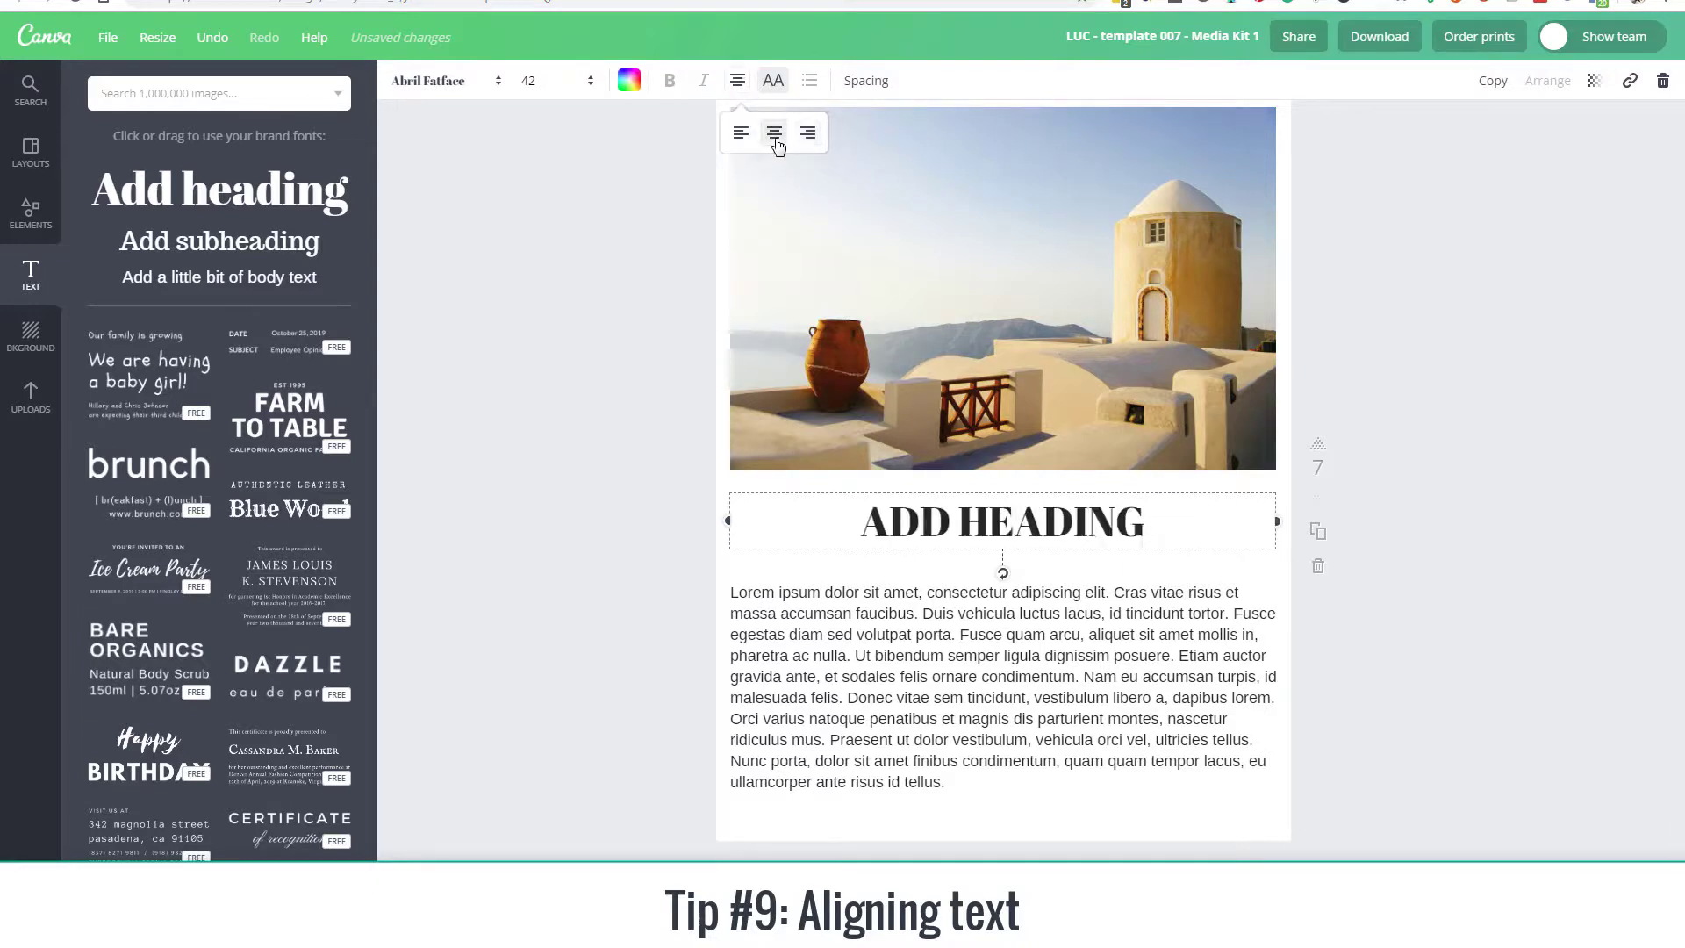
left_click(739, 136)
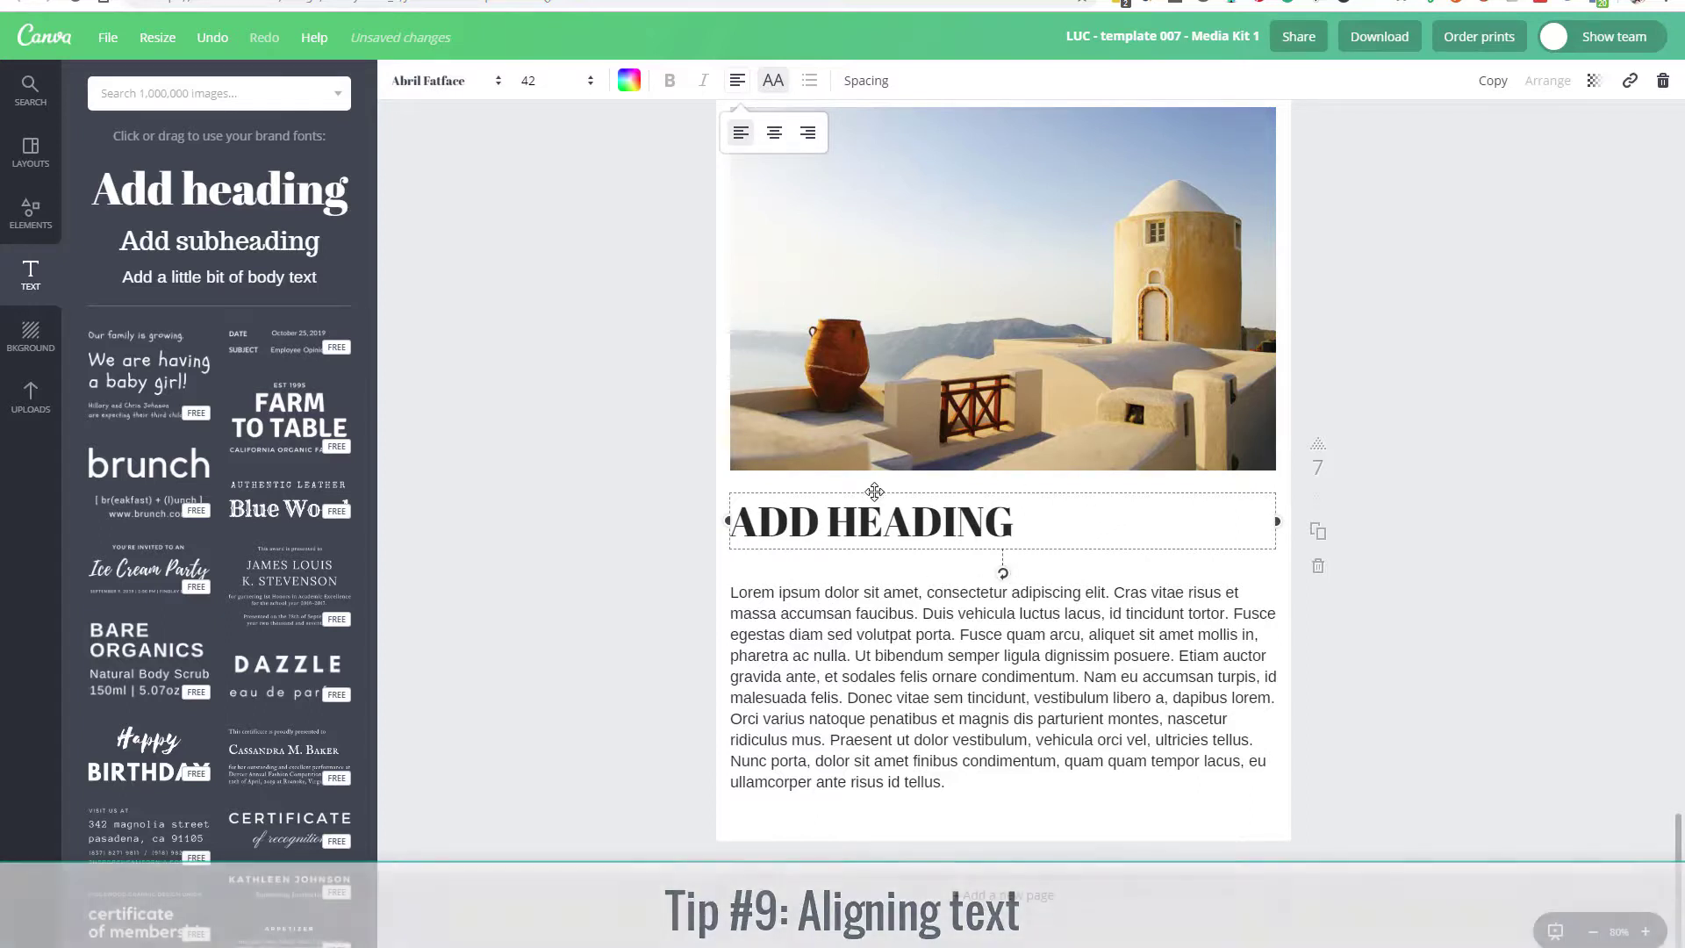
Step: Move the heading down slightly so it sits midway between the photo and the paragraph
mouse_move(865, 490)
left_mouse_down()
mouse_move(905, 492)
mouse_move(843, 492)
mouse_move(872, 494)
left_mouse_up()
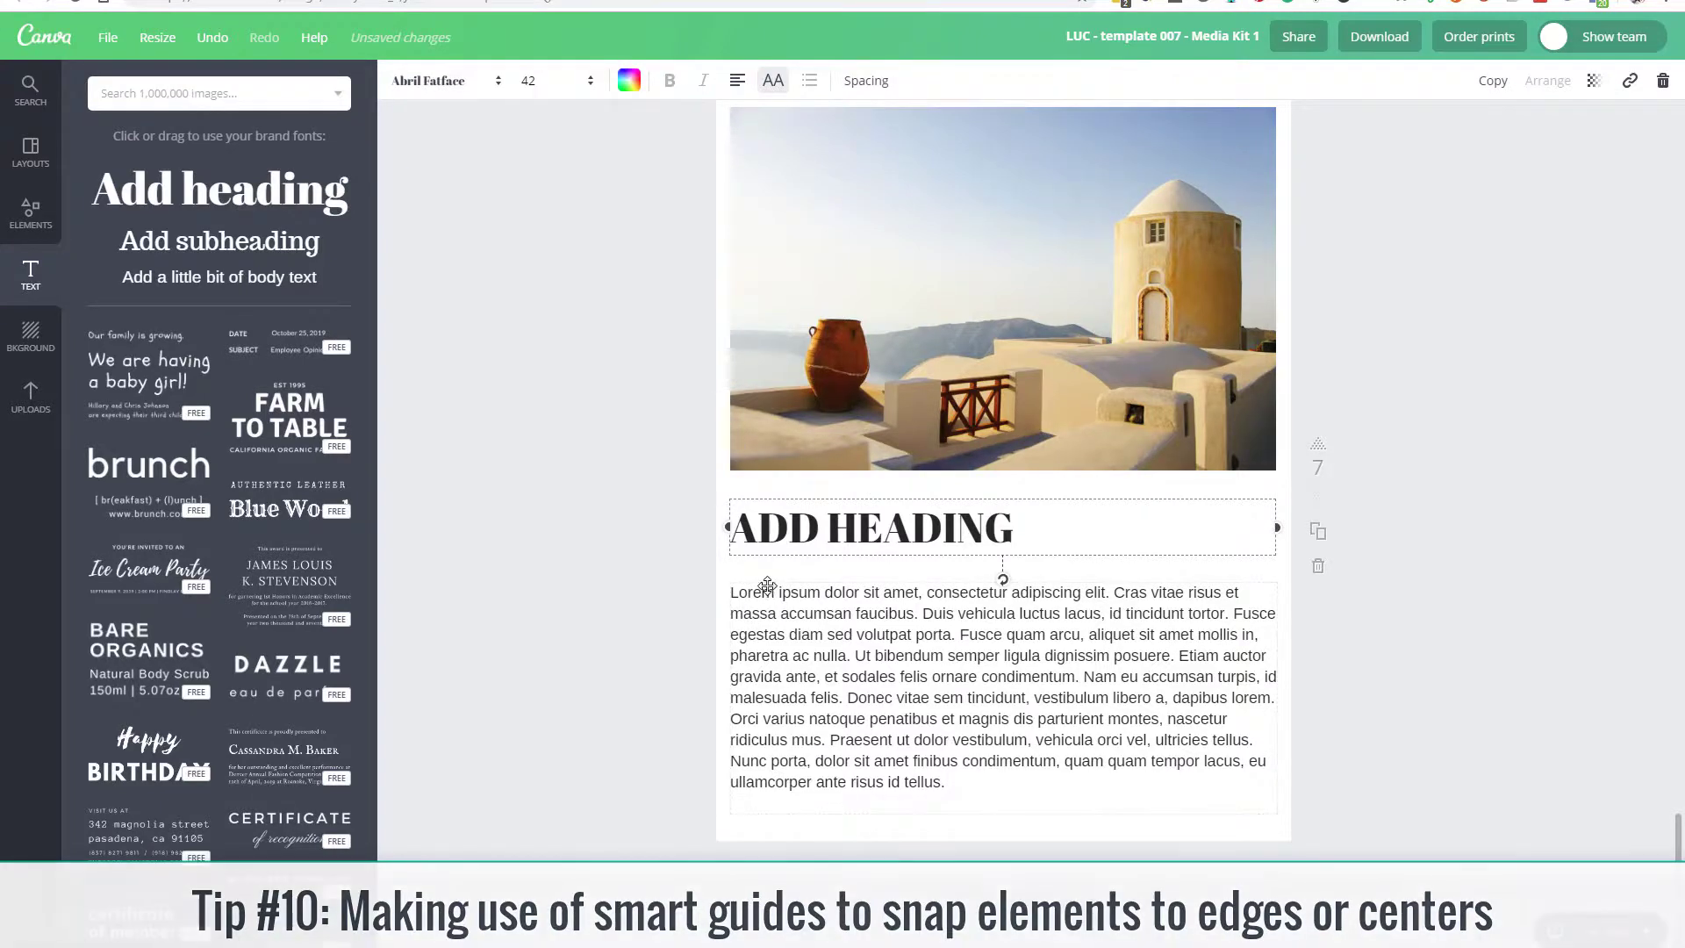
left_click(1613, 214)
Step: Select the "ADD HEADING" text and add a border around its text box
left_click(1075, 533)
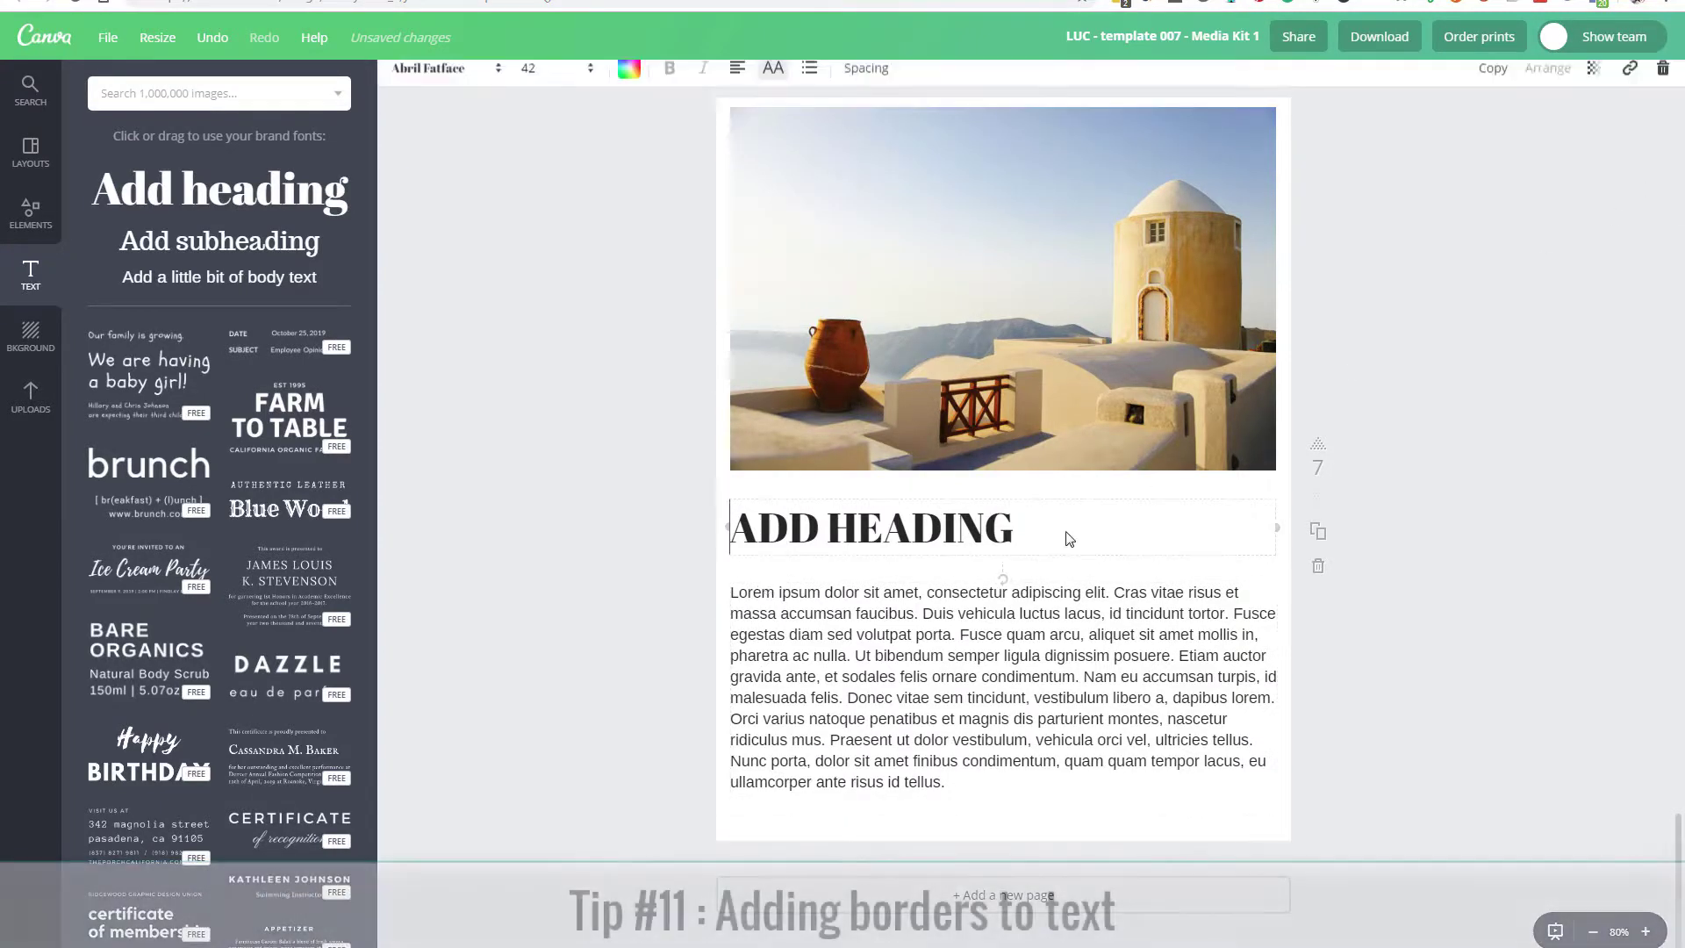
left_click(1058, 533)
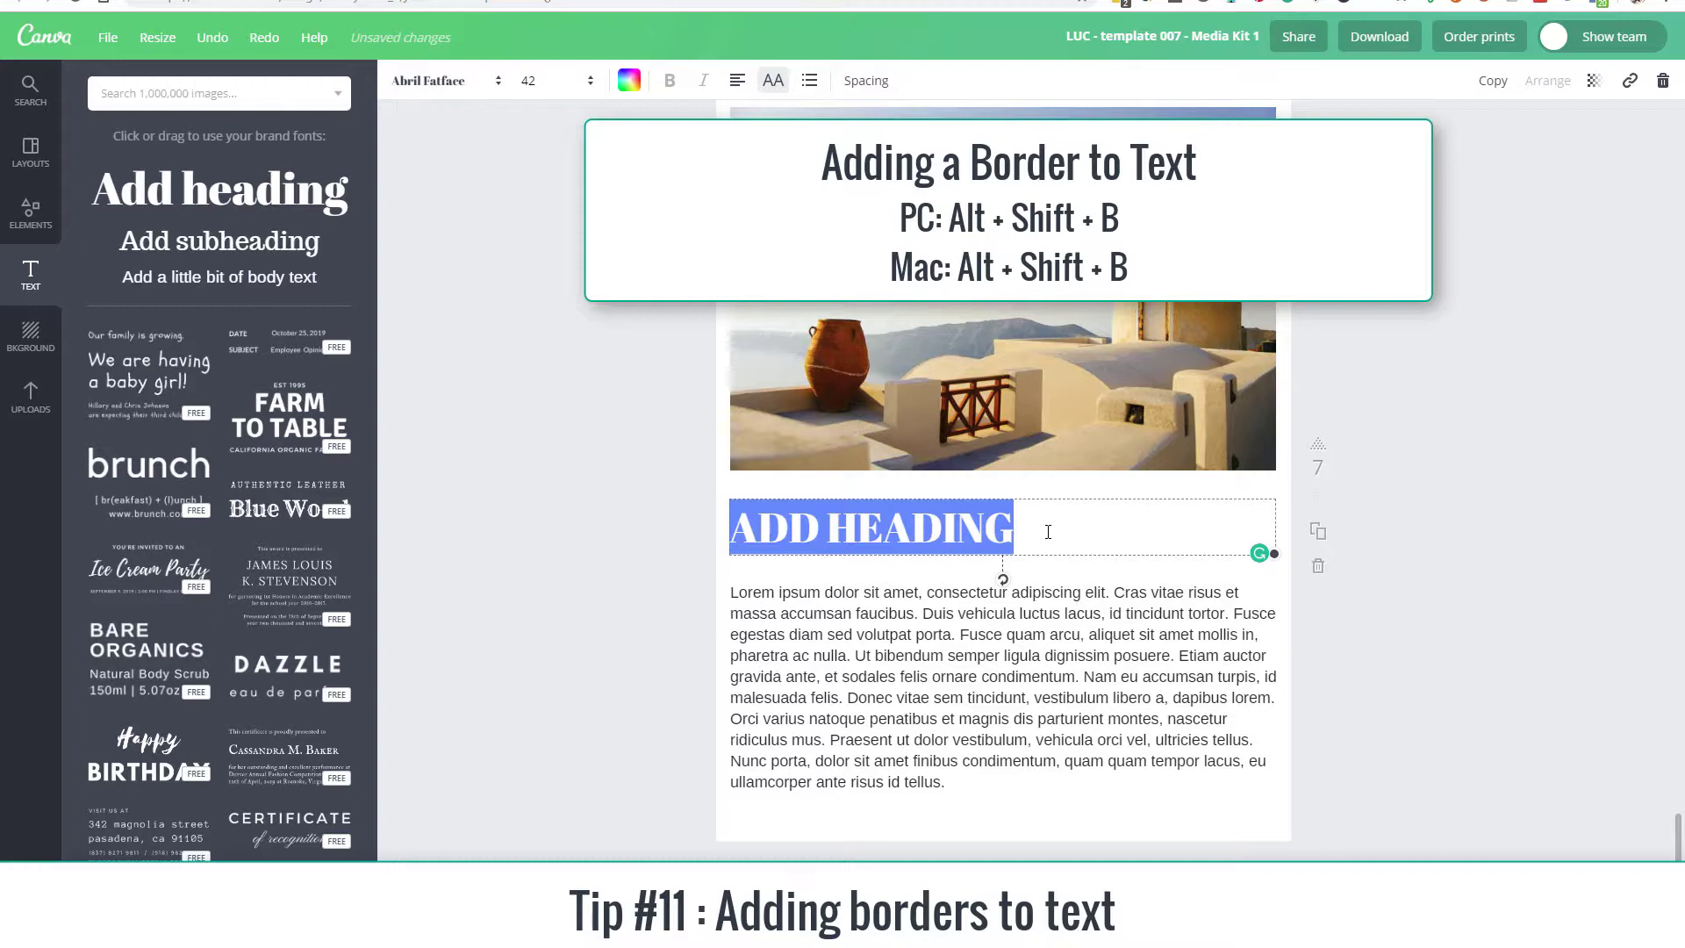
key("alt+shift+b")
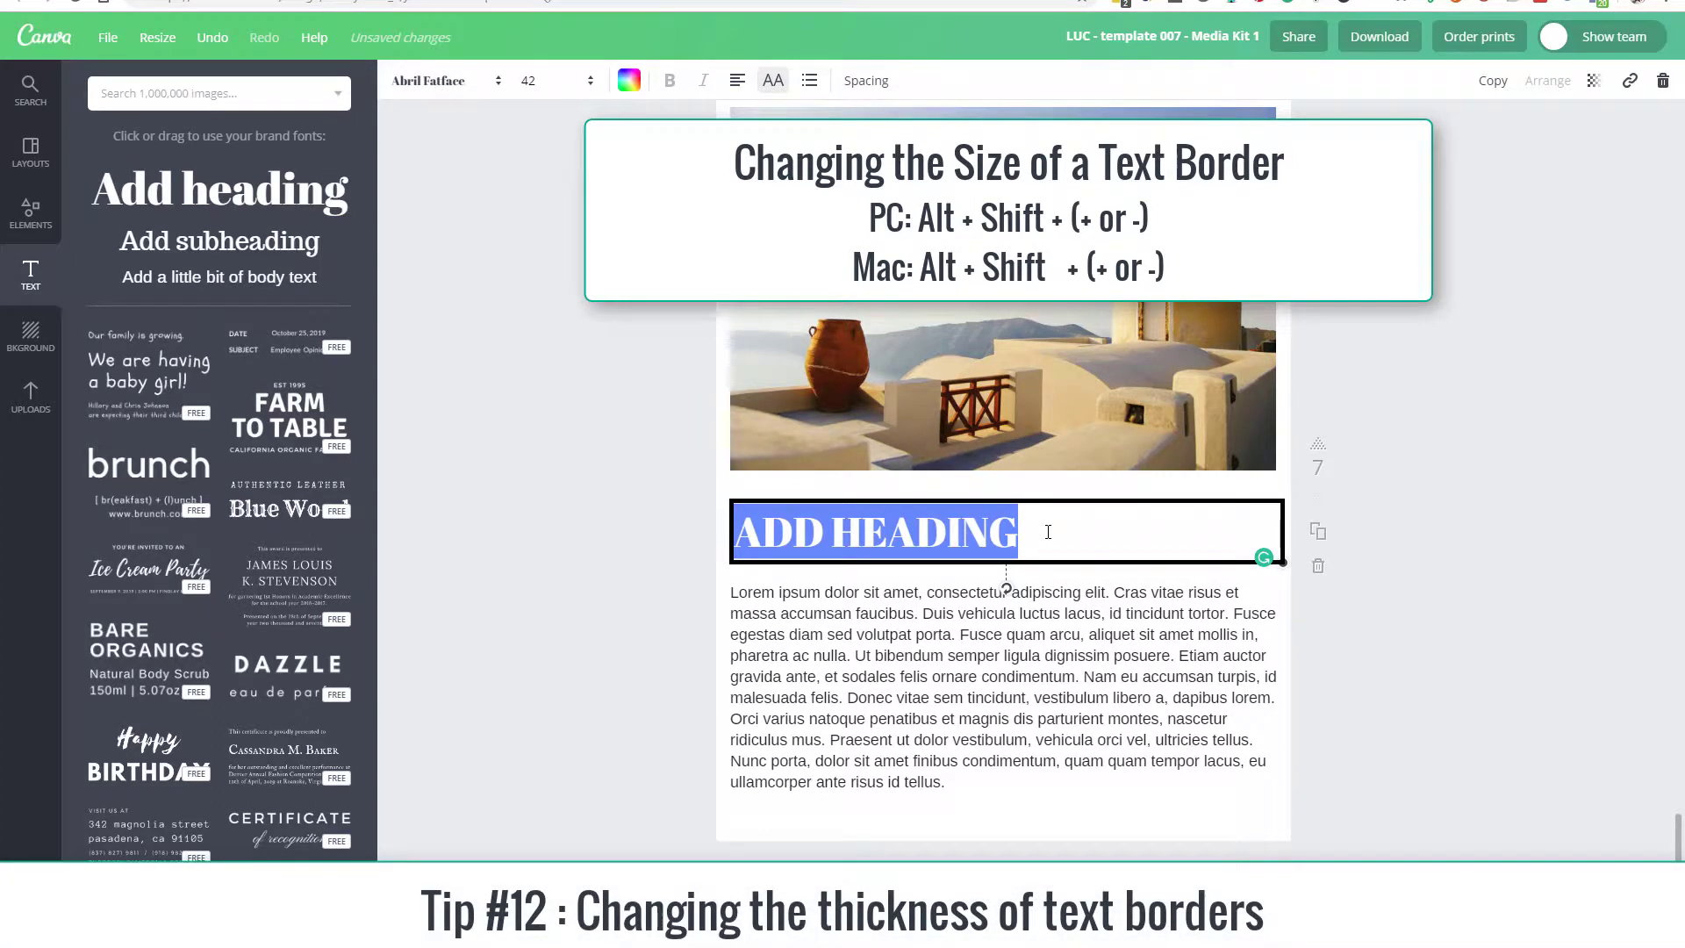
Step: Thicken the heading's border by three increments and thin it back by two
key("alt+shift+plus")
key("alt+shift+plus")
key("alt+shift+plus")
key("alt+shift+plus")
key("alt+shift+plus")
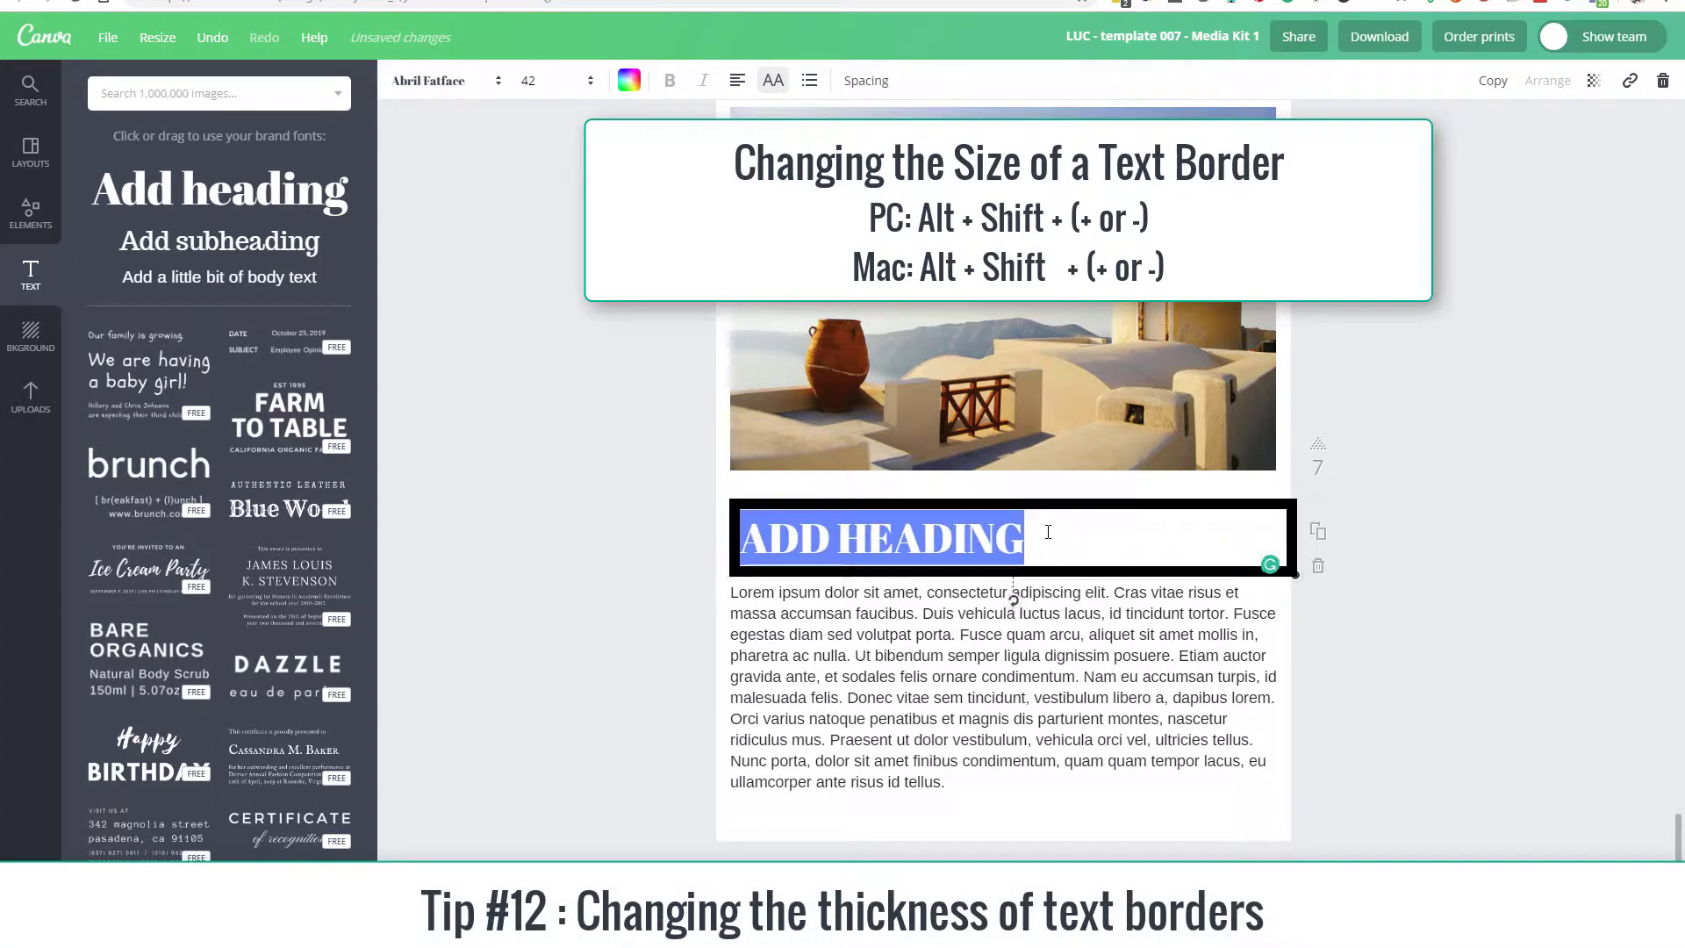
key("alt+shift+minus")
key("alt+shift+minus")
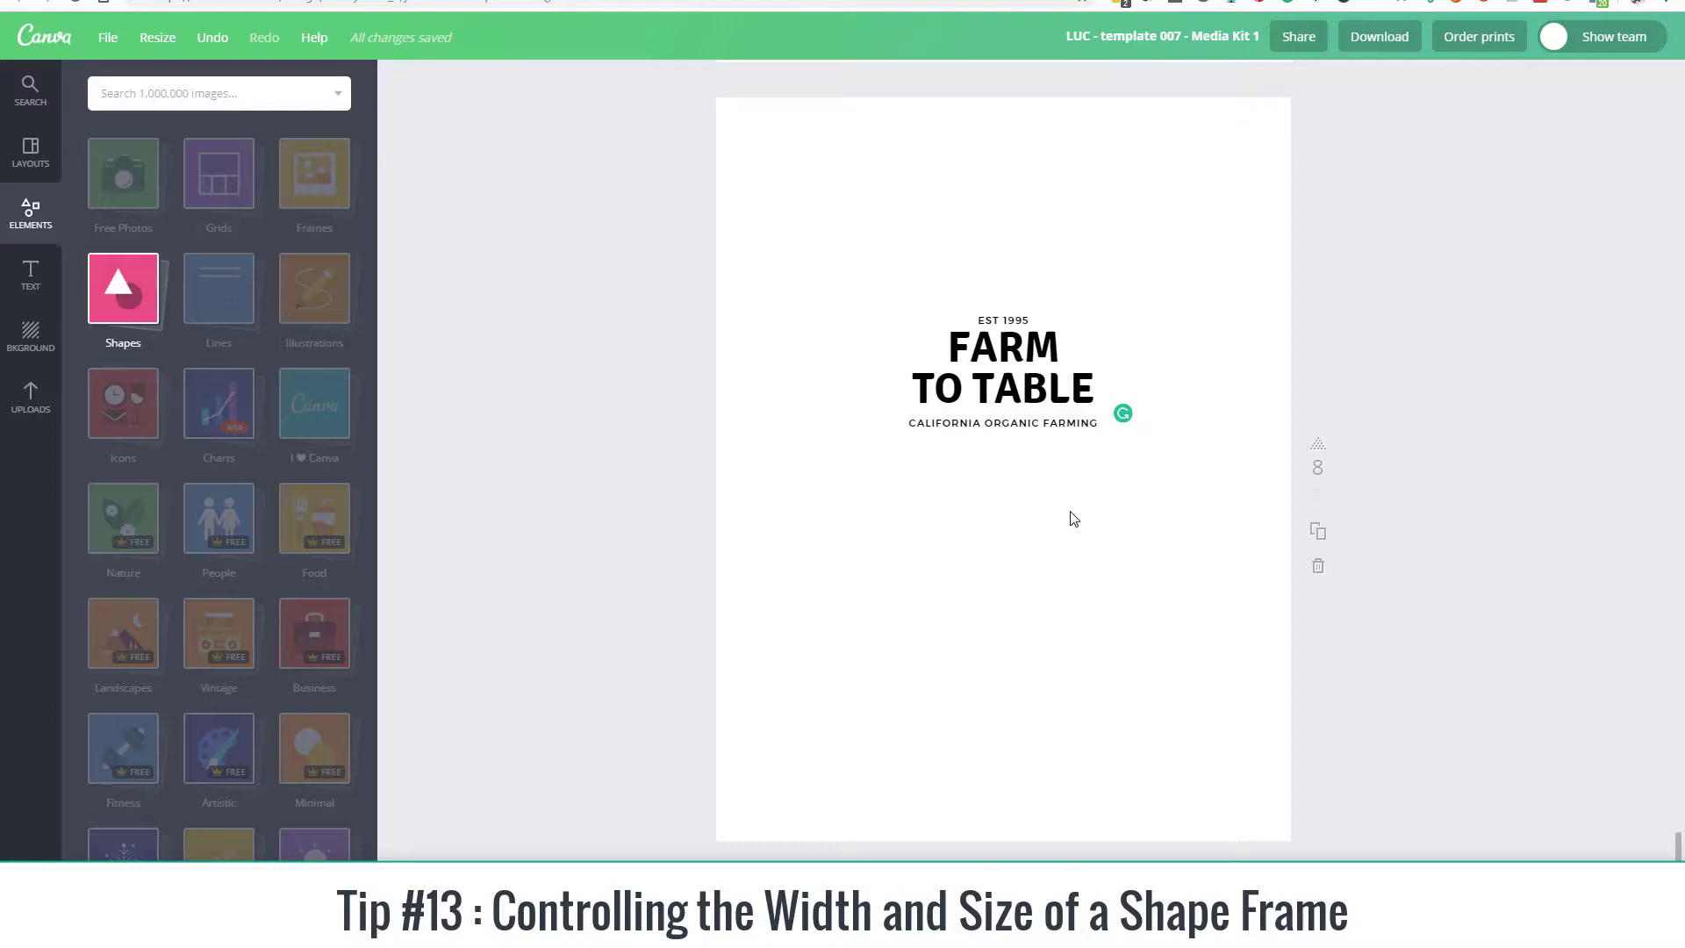
Step: Add a square outline frame around the "FARM TO TABLE" text on page 8 and reduce its height from above and below
left_click(119, 304)
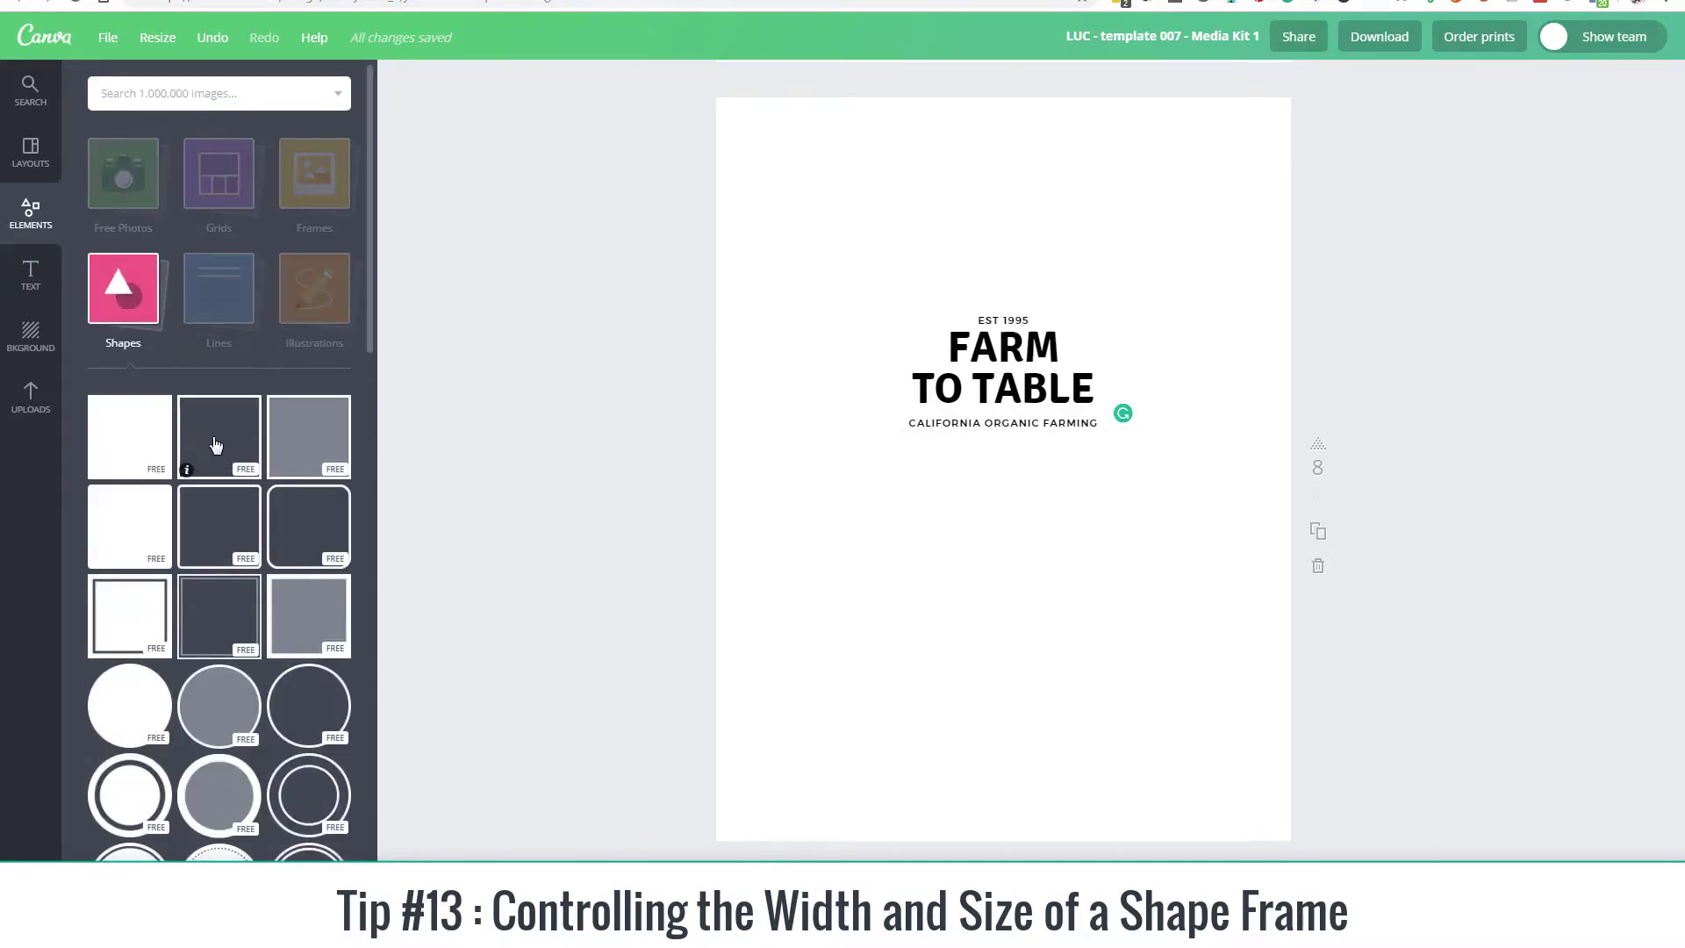
left_click_drag(256, 445, 964, 428)
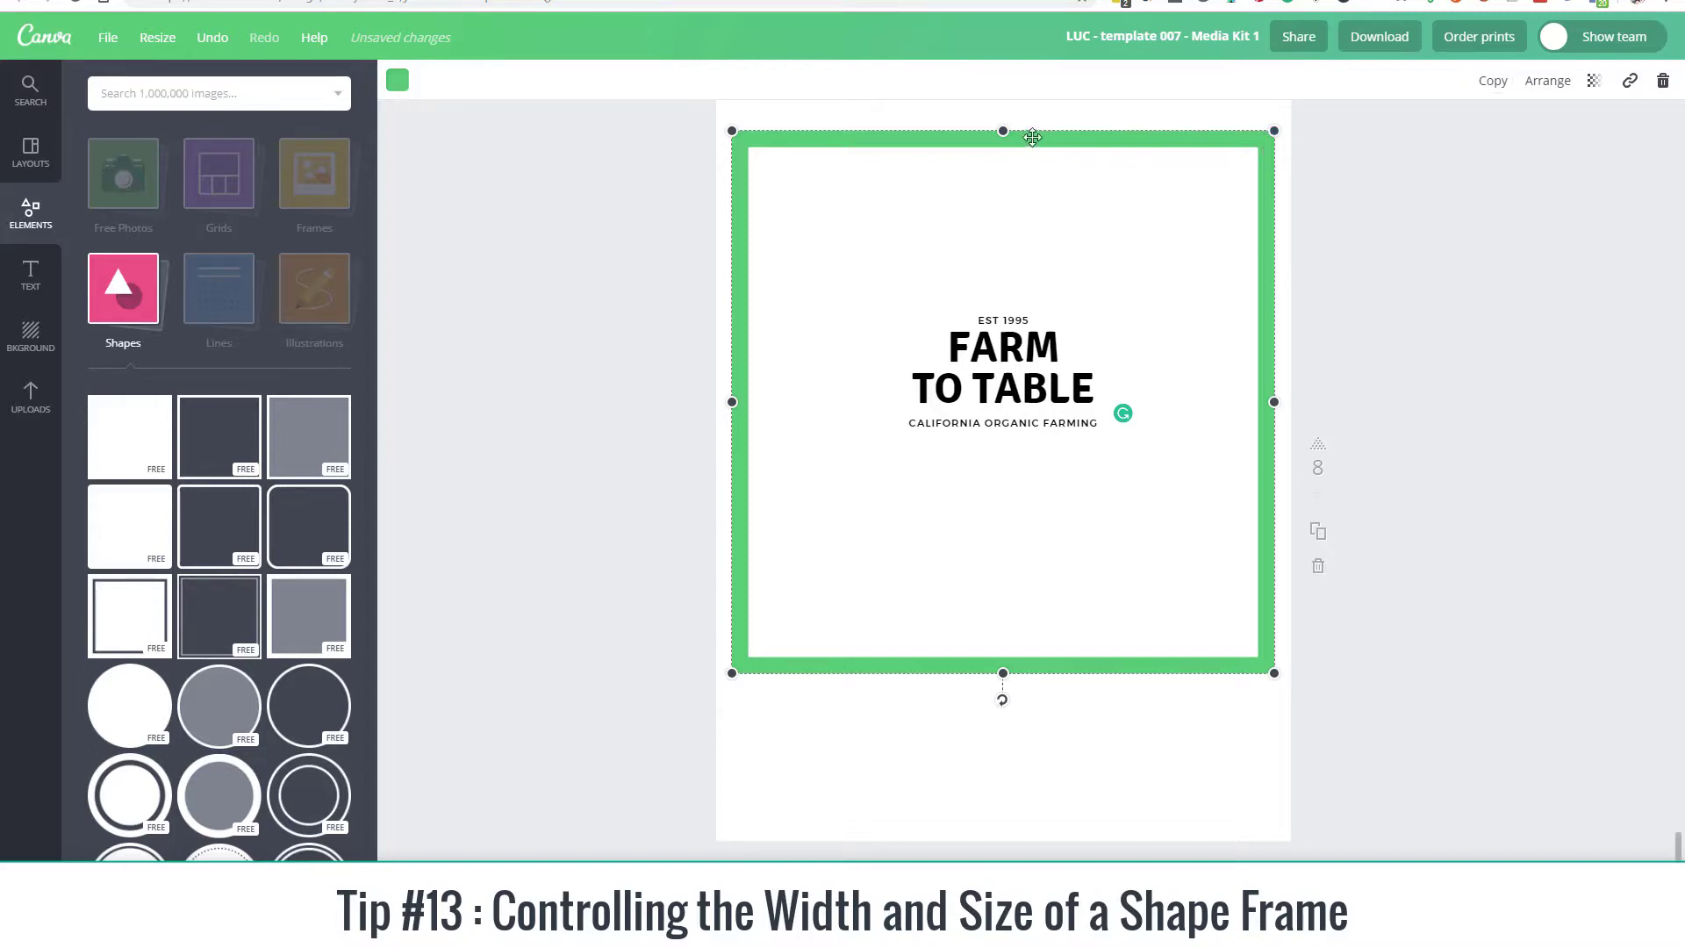
left_click_drag(1003, 132, 1006, 285)
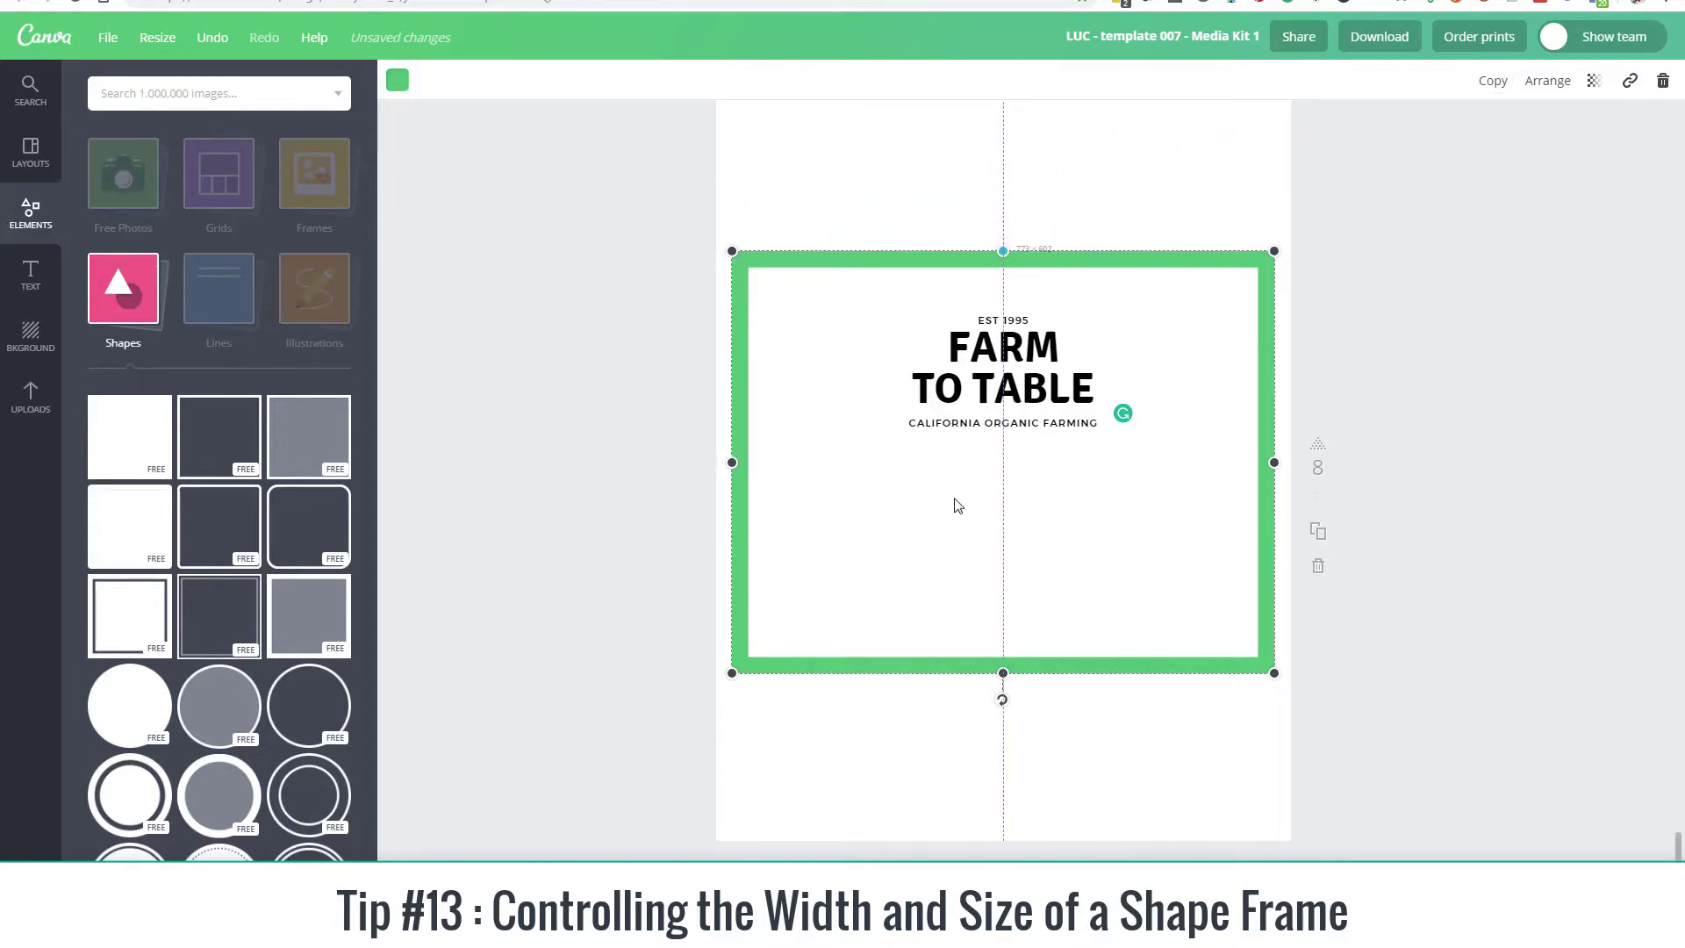
left_click_drag(1002, 673, 1003, 489)
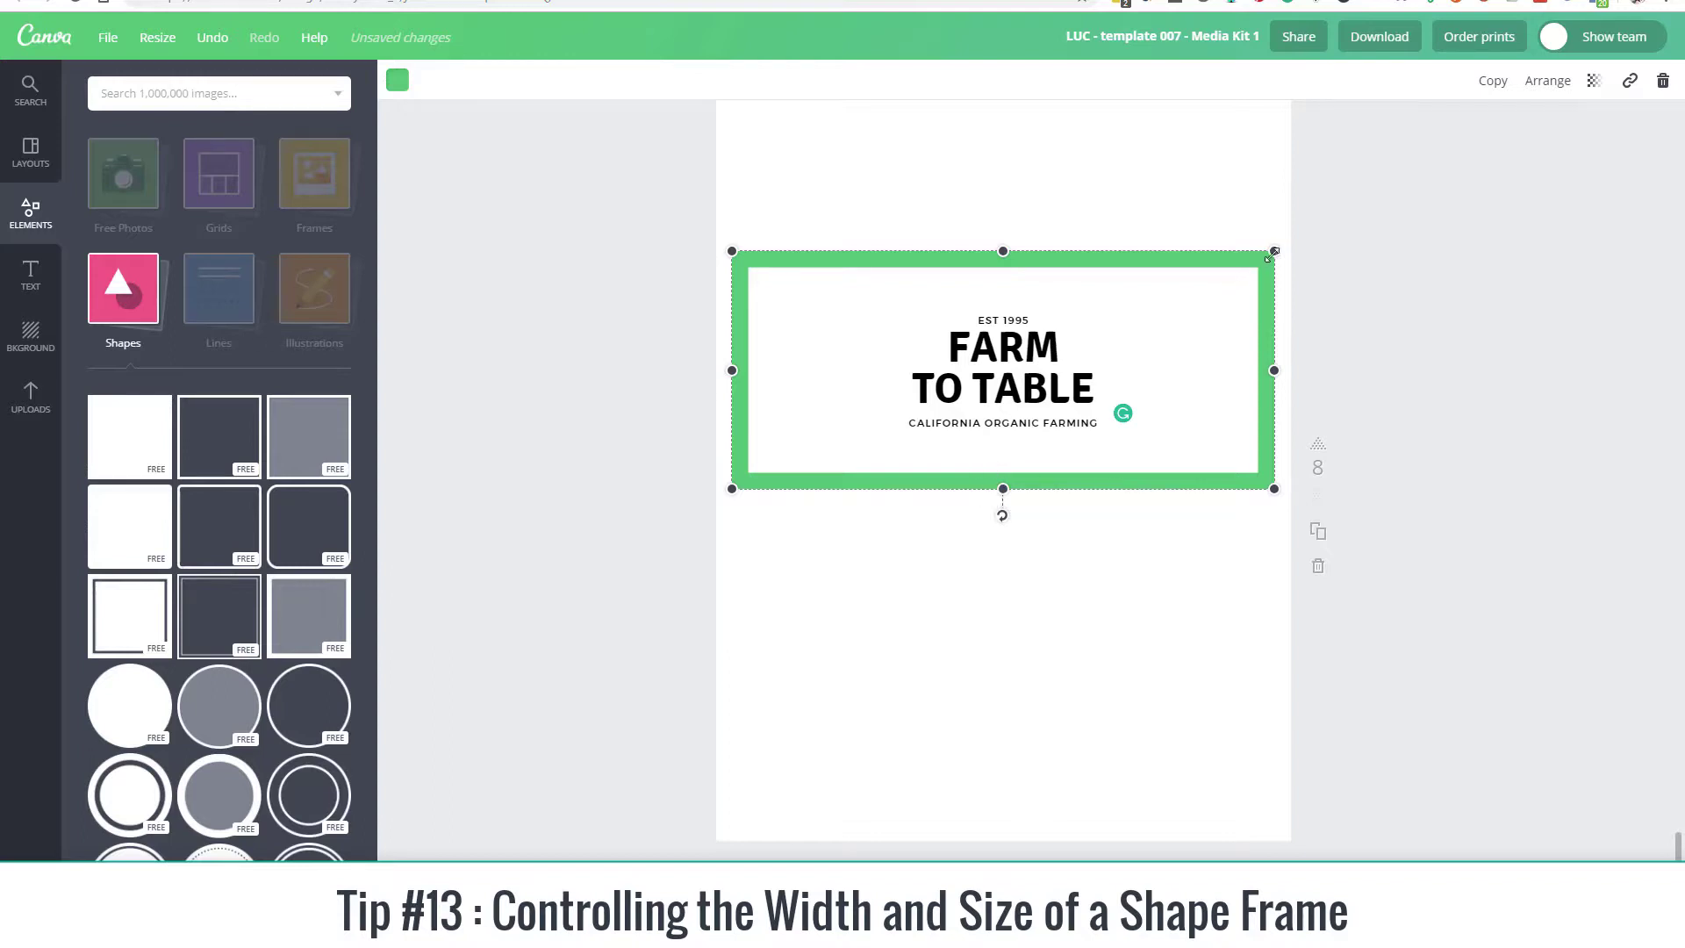
Step: Shrink the green frame proportionally to thin its outline, and adjust its sides so it encloses the "FARM TO TABLE" text
left_click_drag(1273, 253, 922, 468)
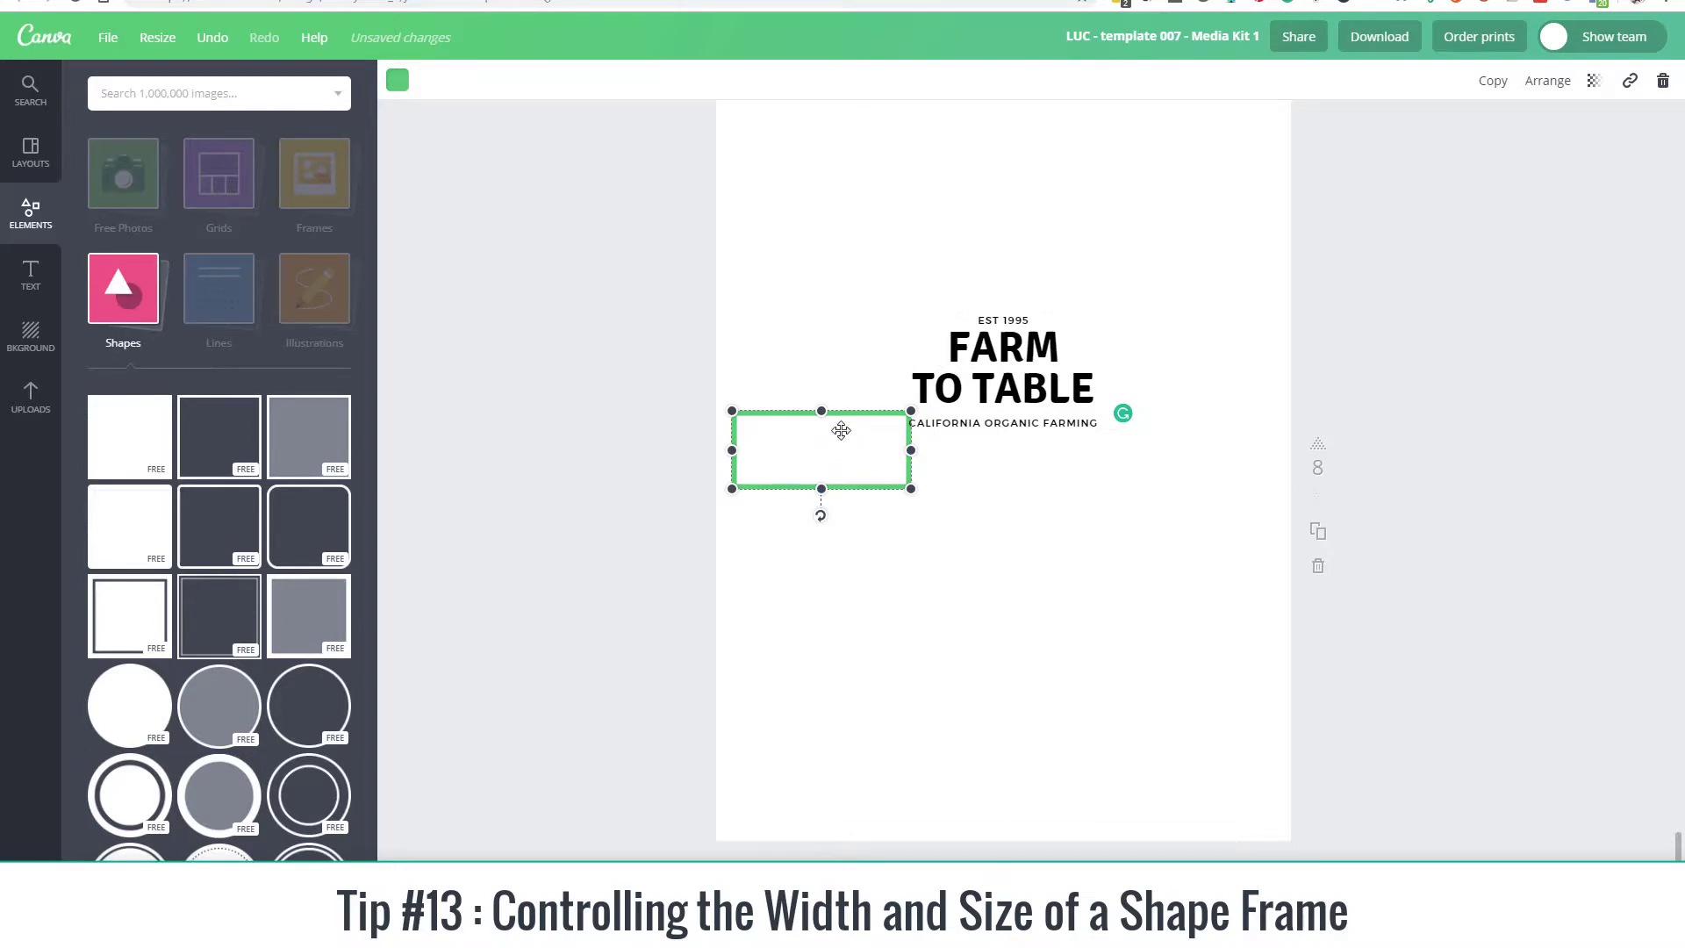
left_click_drag(906, 448, 1192, 461)
left_click_drag(962, 411, 944, 283)
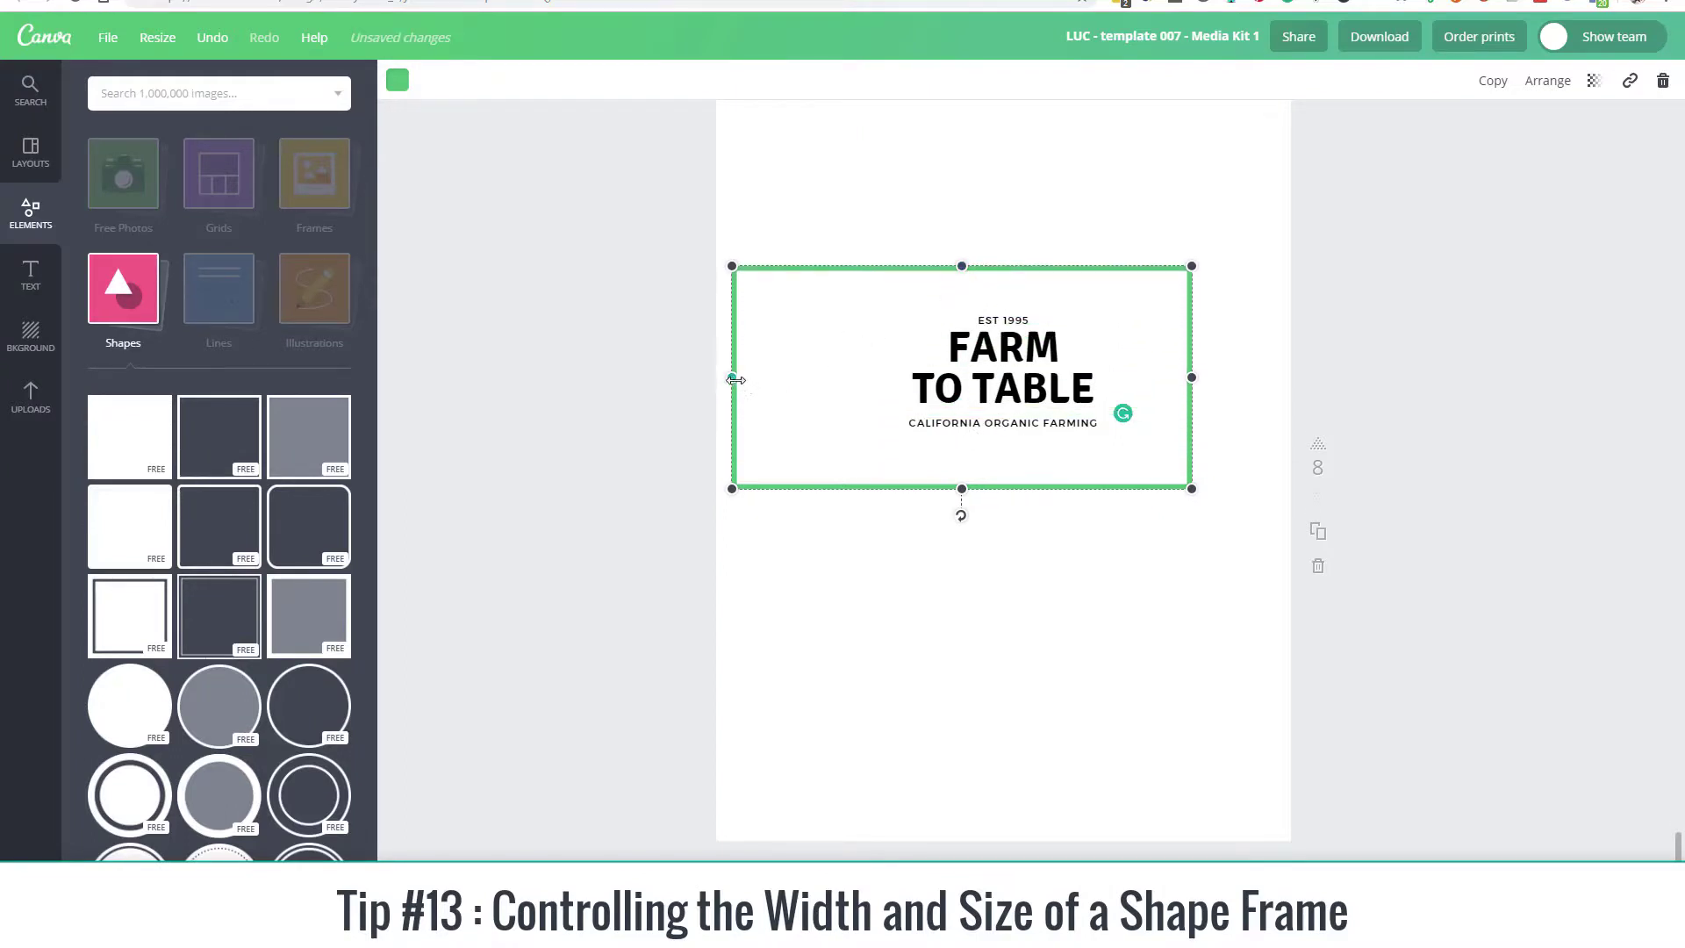
left_click_drag(734, 376, 844, 387)
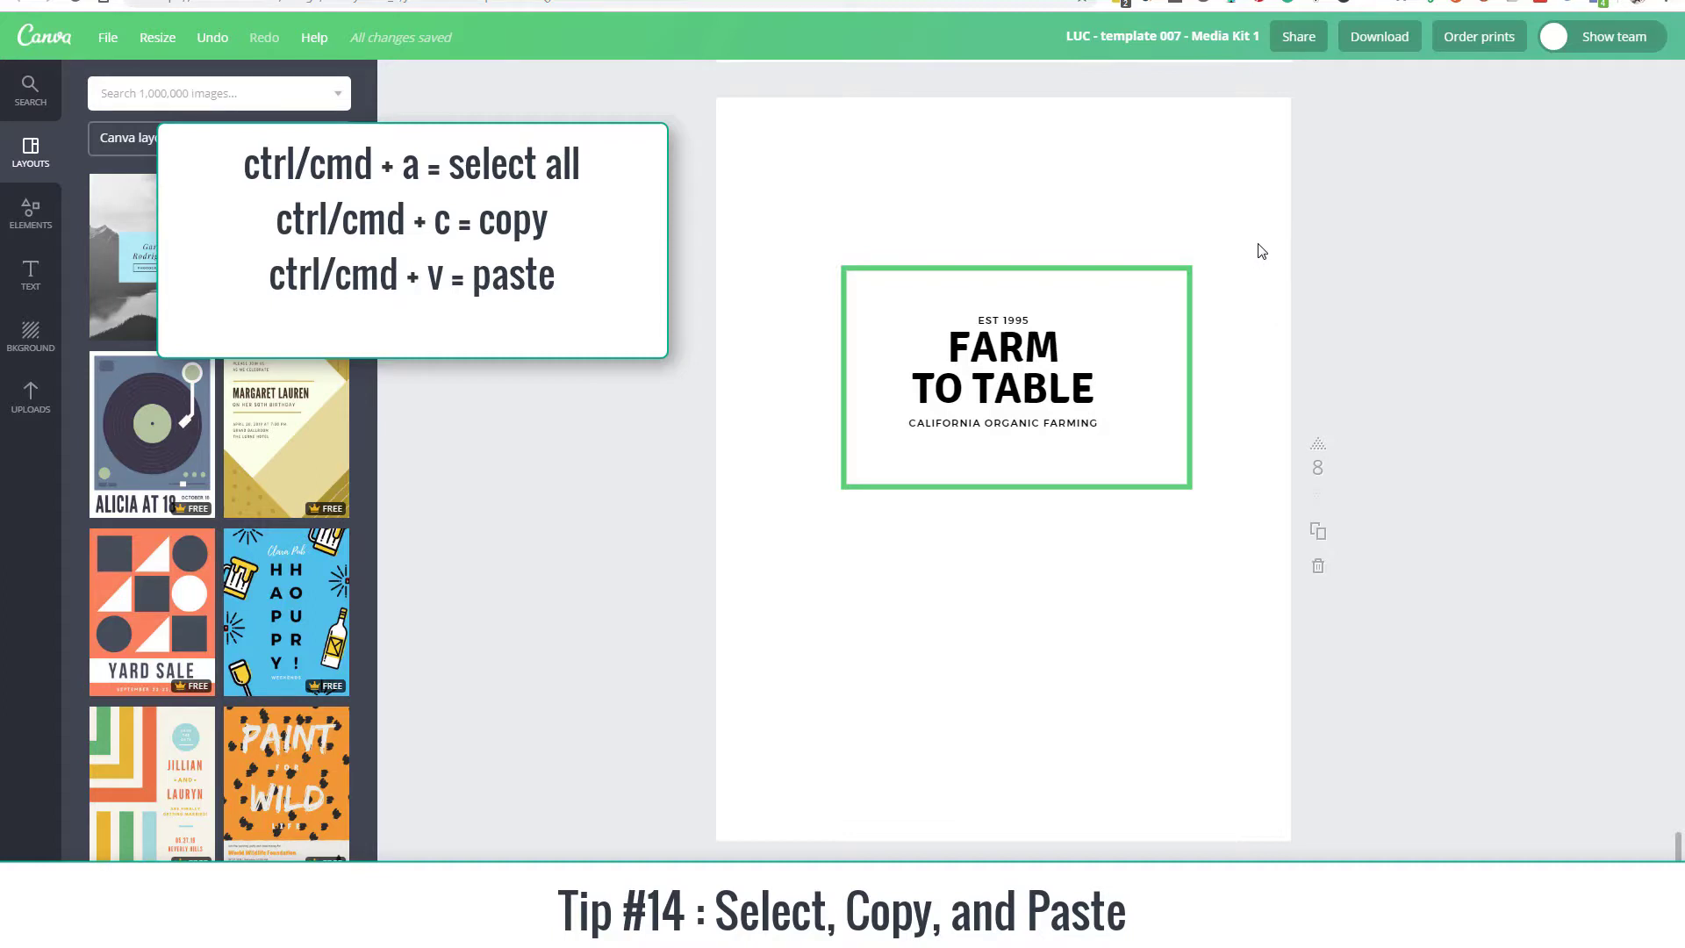
Step: Duplicate all elements on page 8 by copying and pasting, and place the copy below the original
key("ctrl+a")
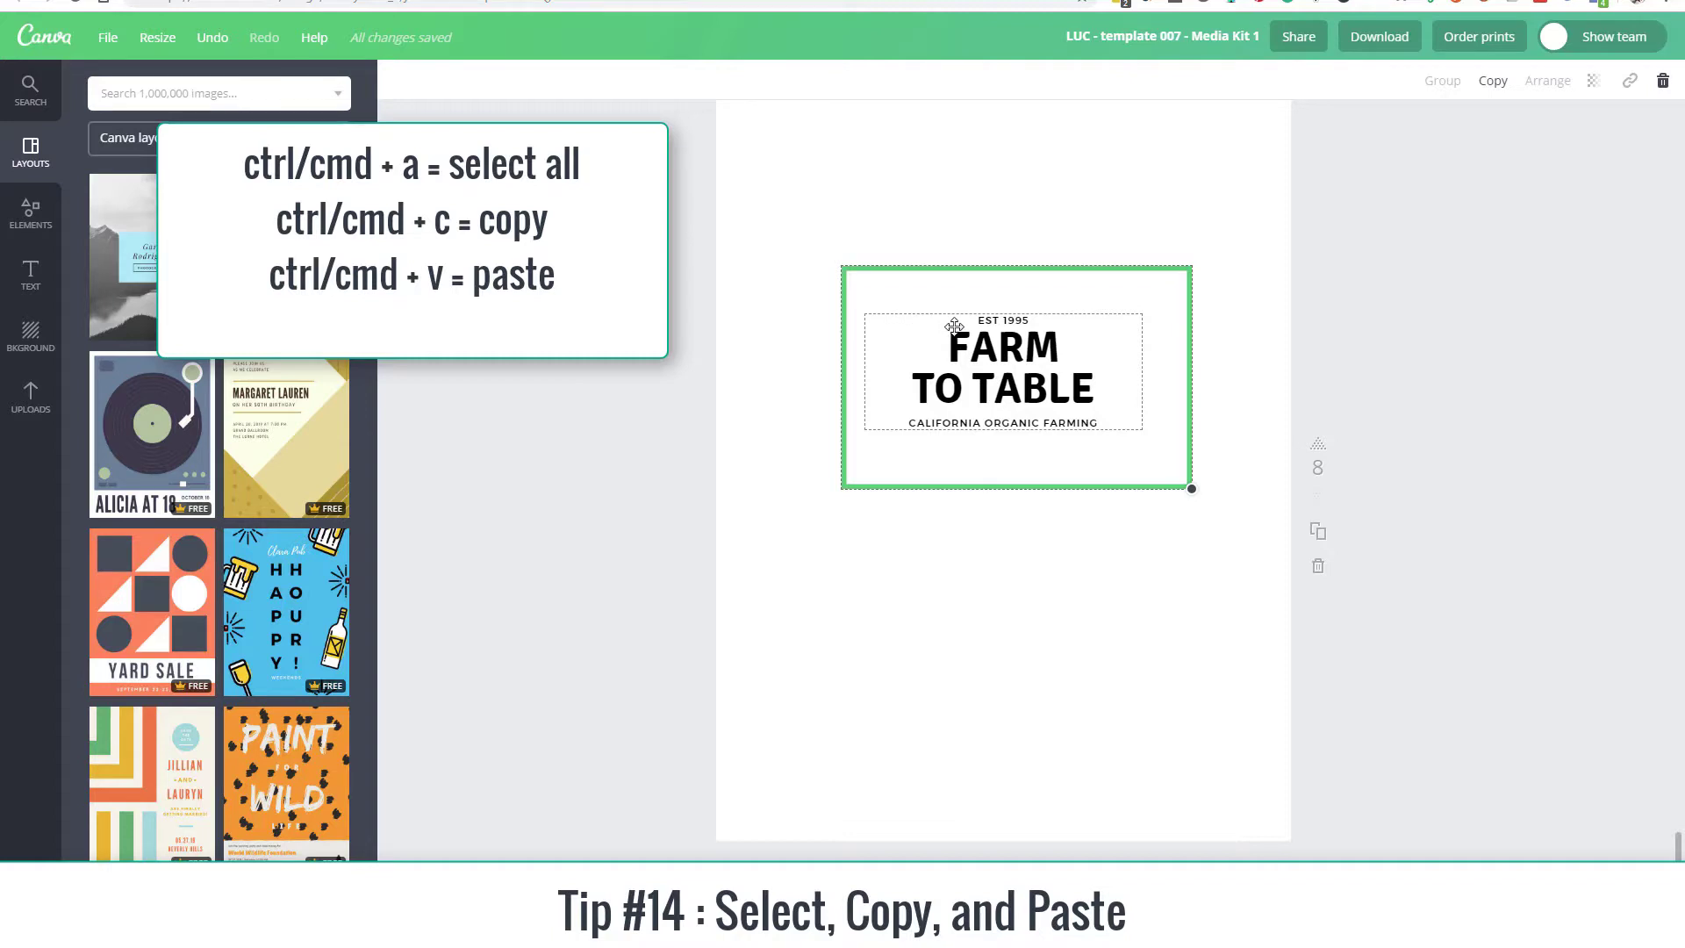
key("ctrl+v")
left_click_drag(1020, 376, 1009, 623)
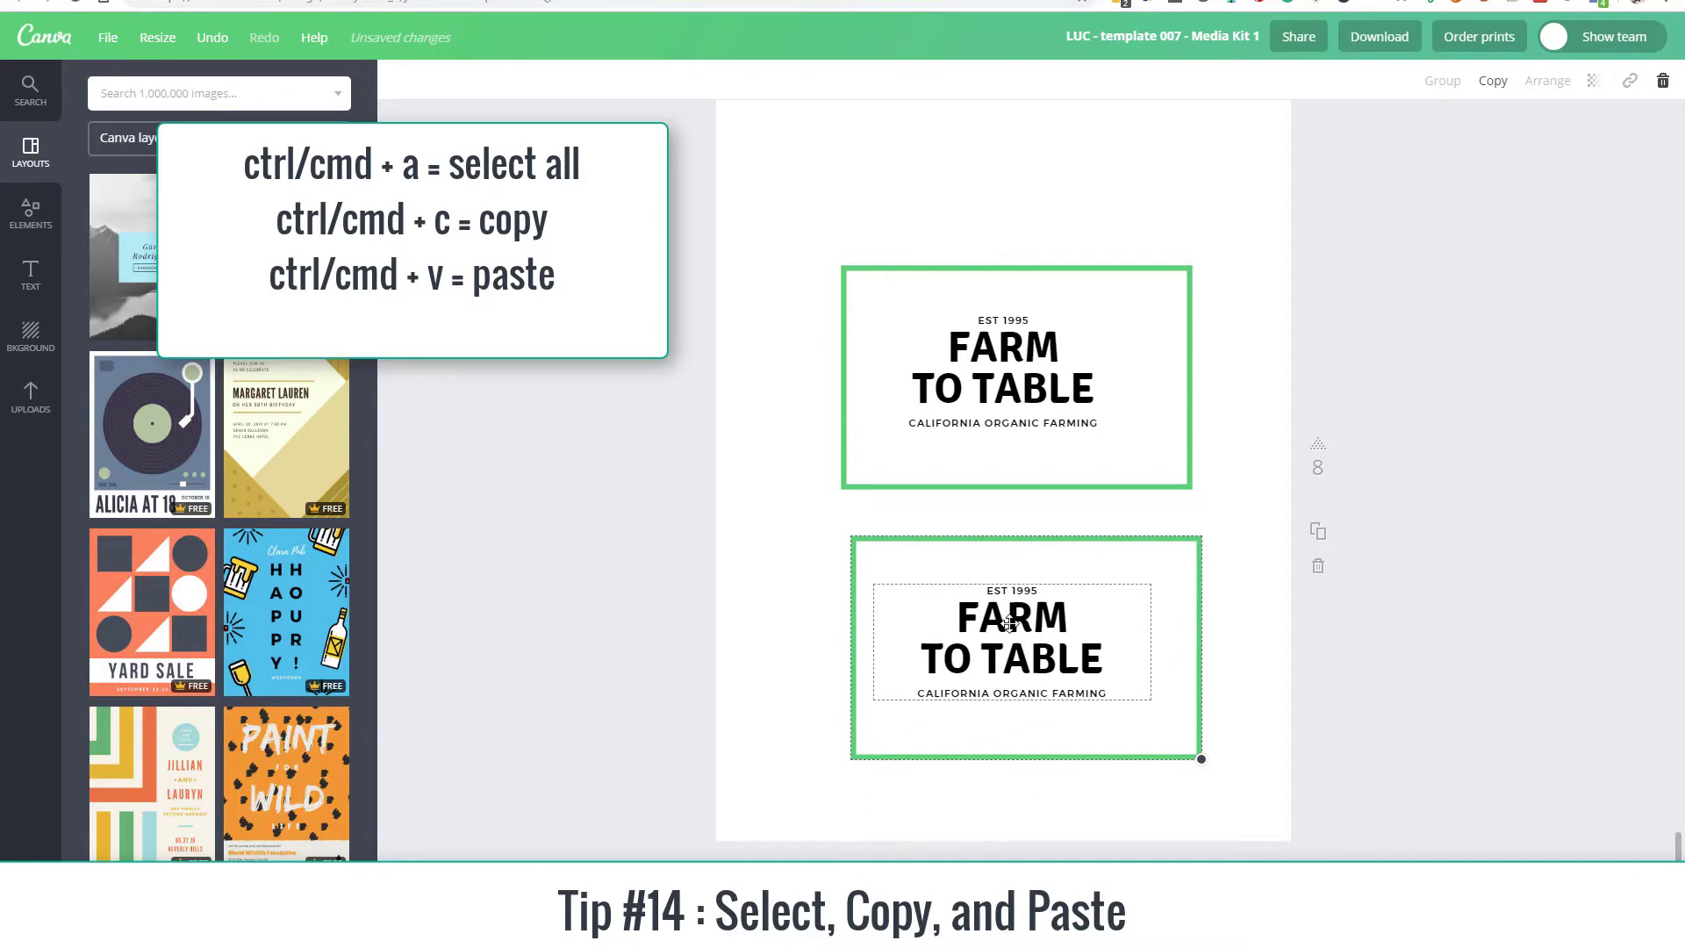
left_click(1261, 211)
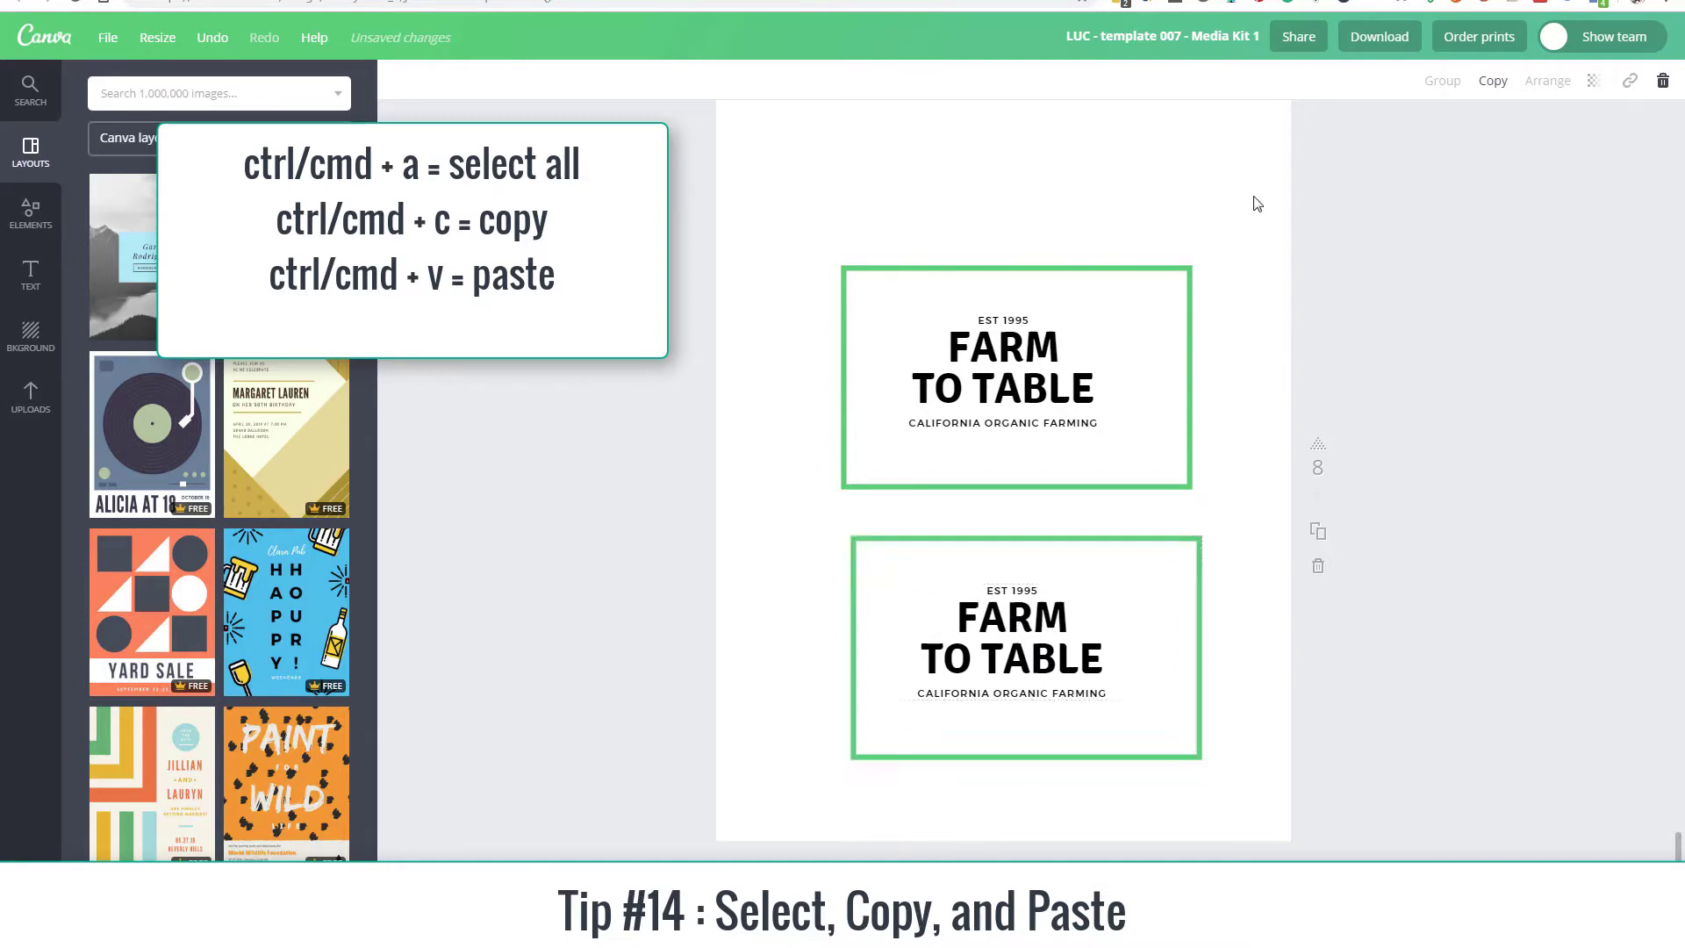
Step: Move the original green frame up and to the right, away from its text
left_click(992, 362)
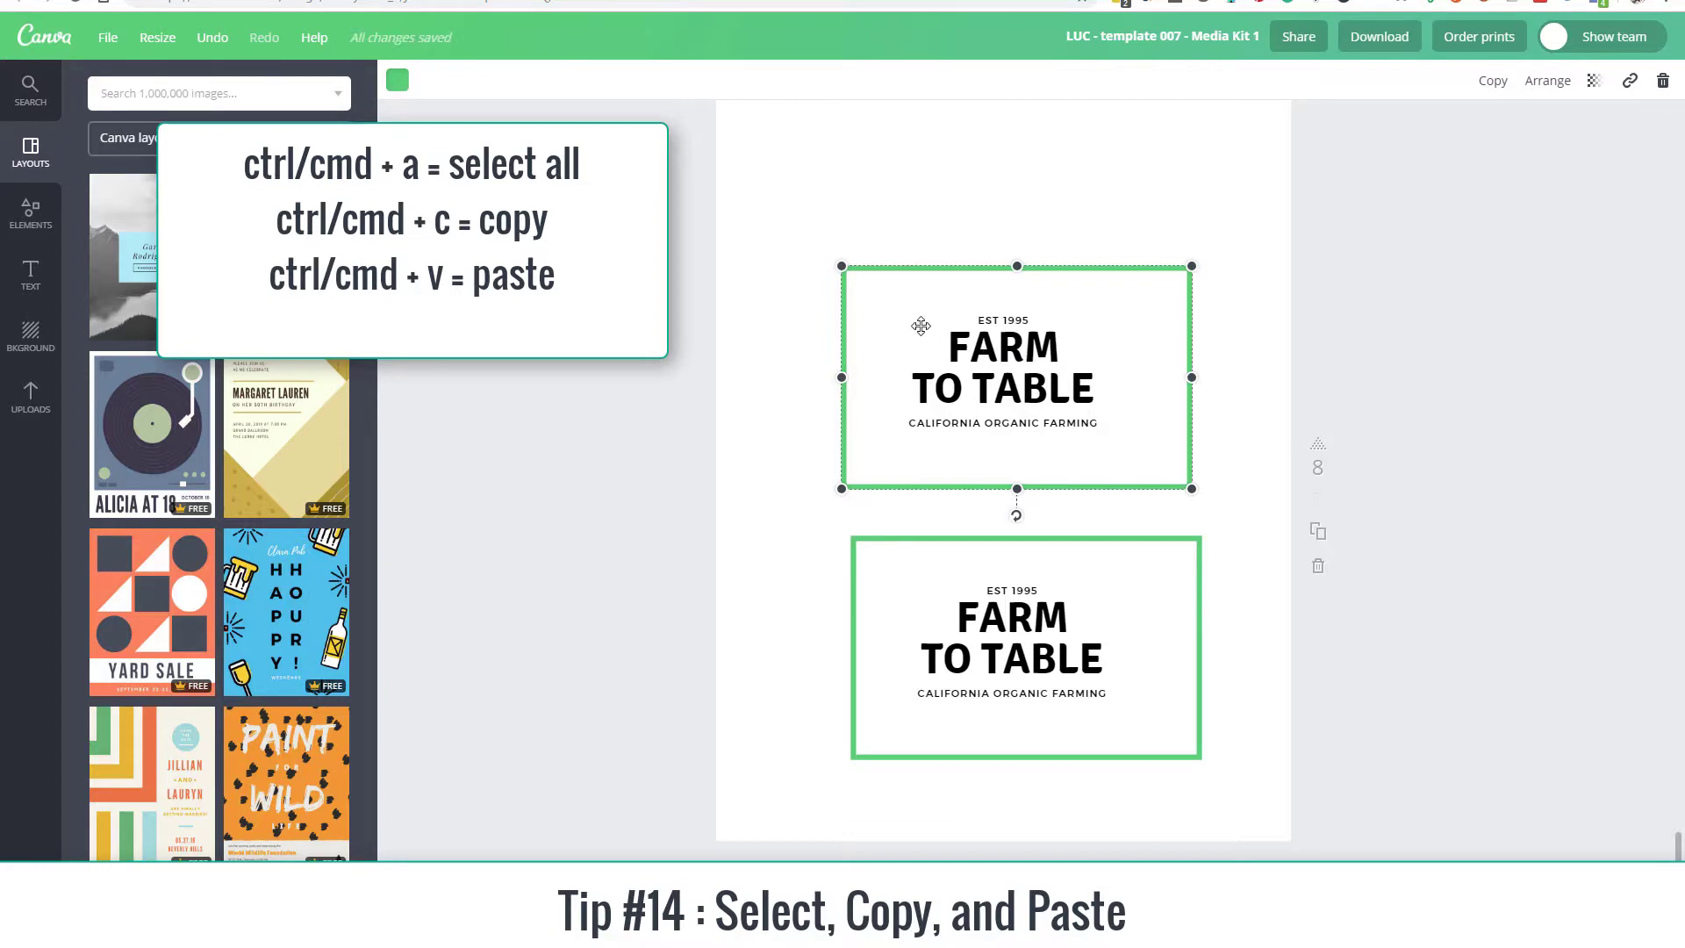
left_click_drag(921, 326, 1084, 119)
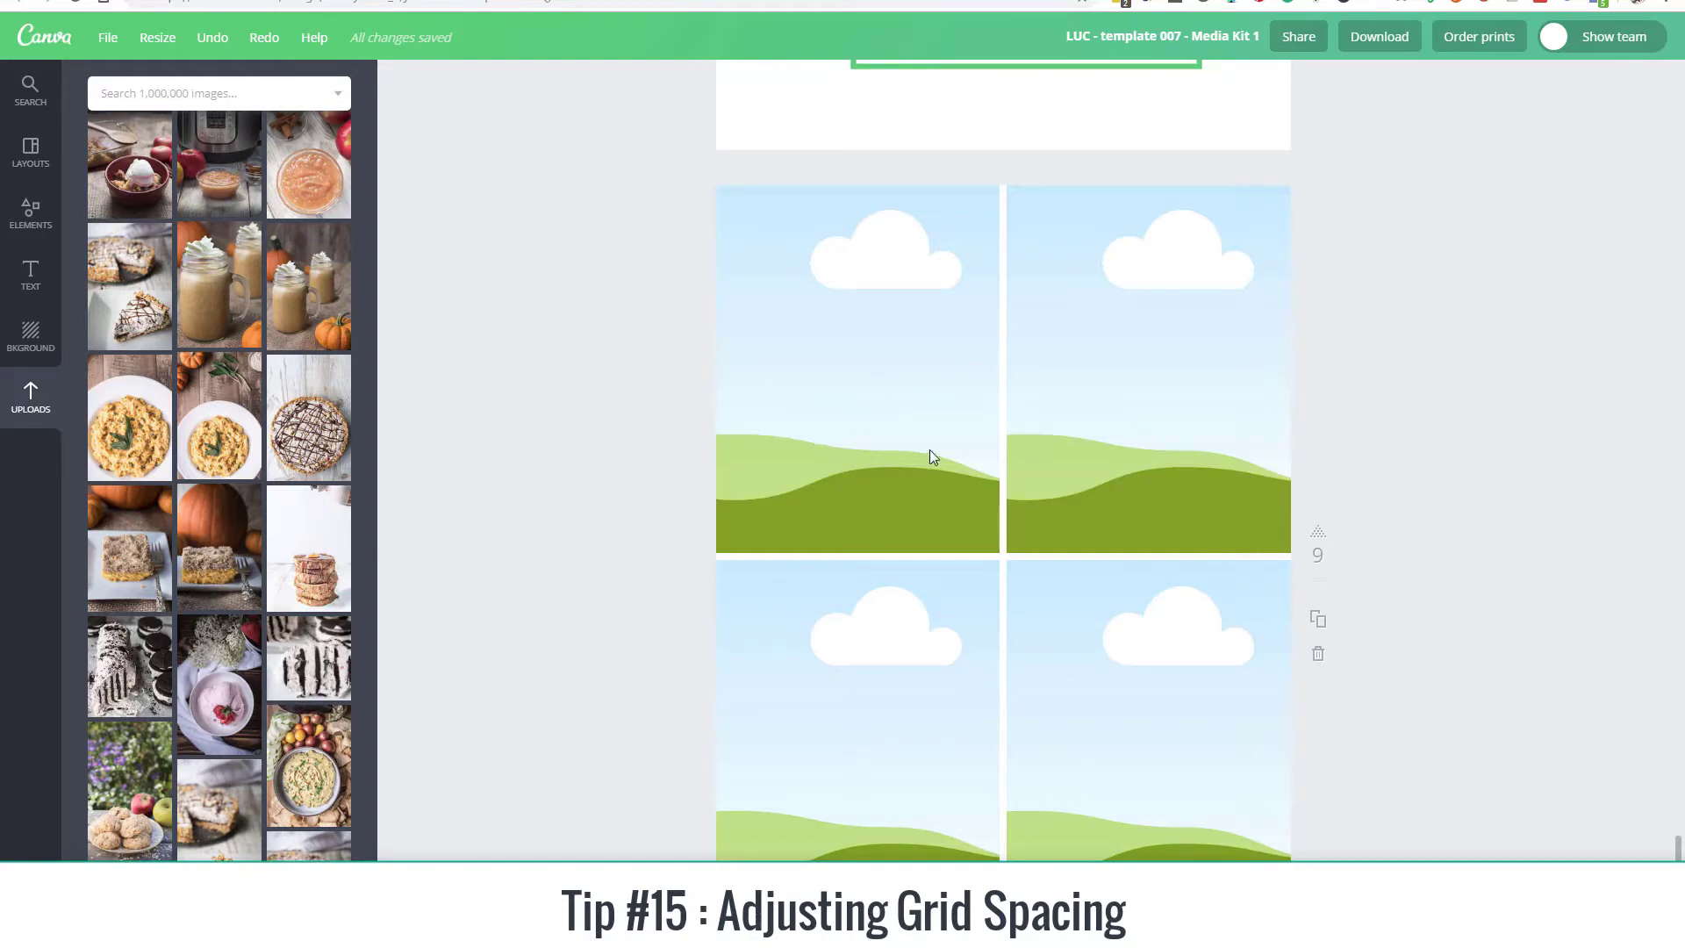
Step: Fill the four grid cells on page 9 with the uploaded pie, pumpkin drink, cookie roll cake and pink ice cream photos
left_click_drag(97, 338, 834, 395)
left_click_drag(308, 297, 1071, 450)
left_click_drag(130, 667, 809, 743)
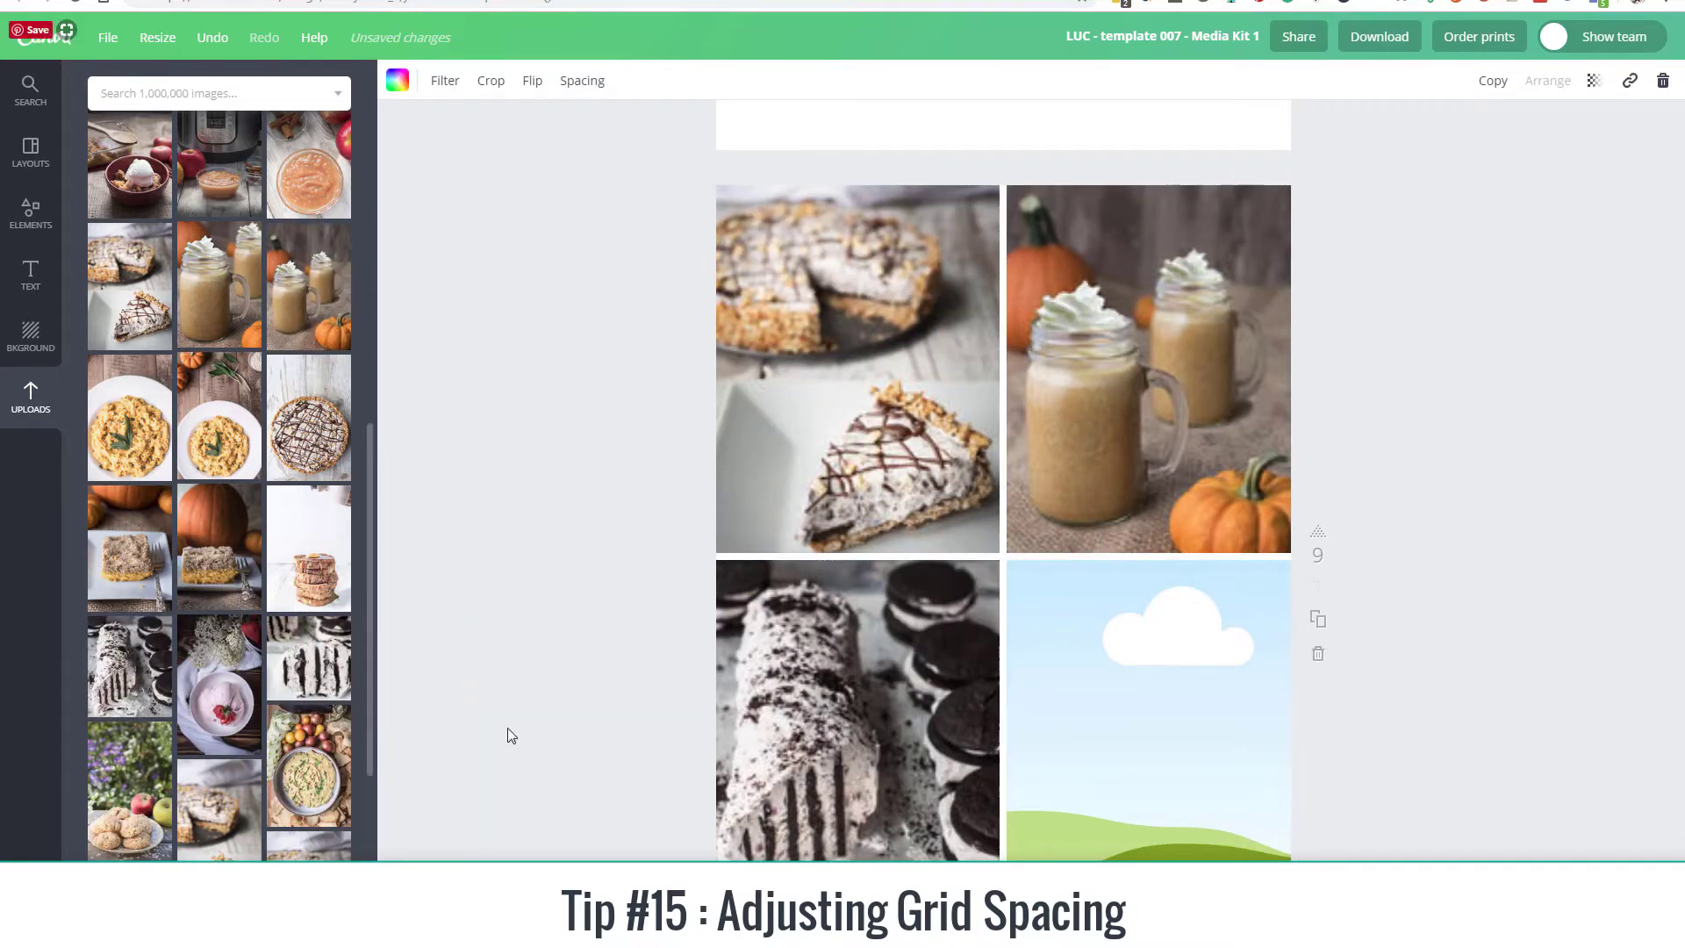
left_click_drag(219, 684, 1203, 732)
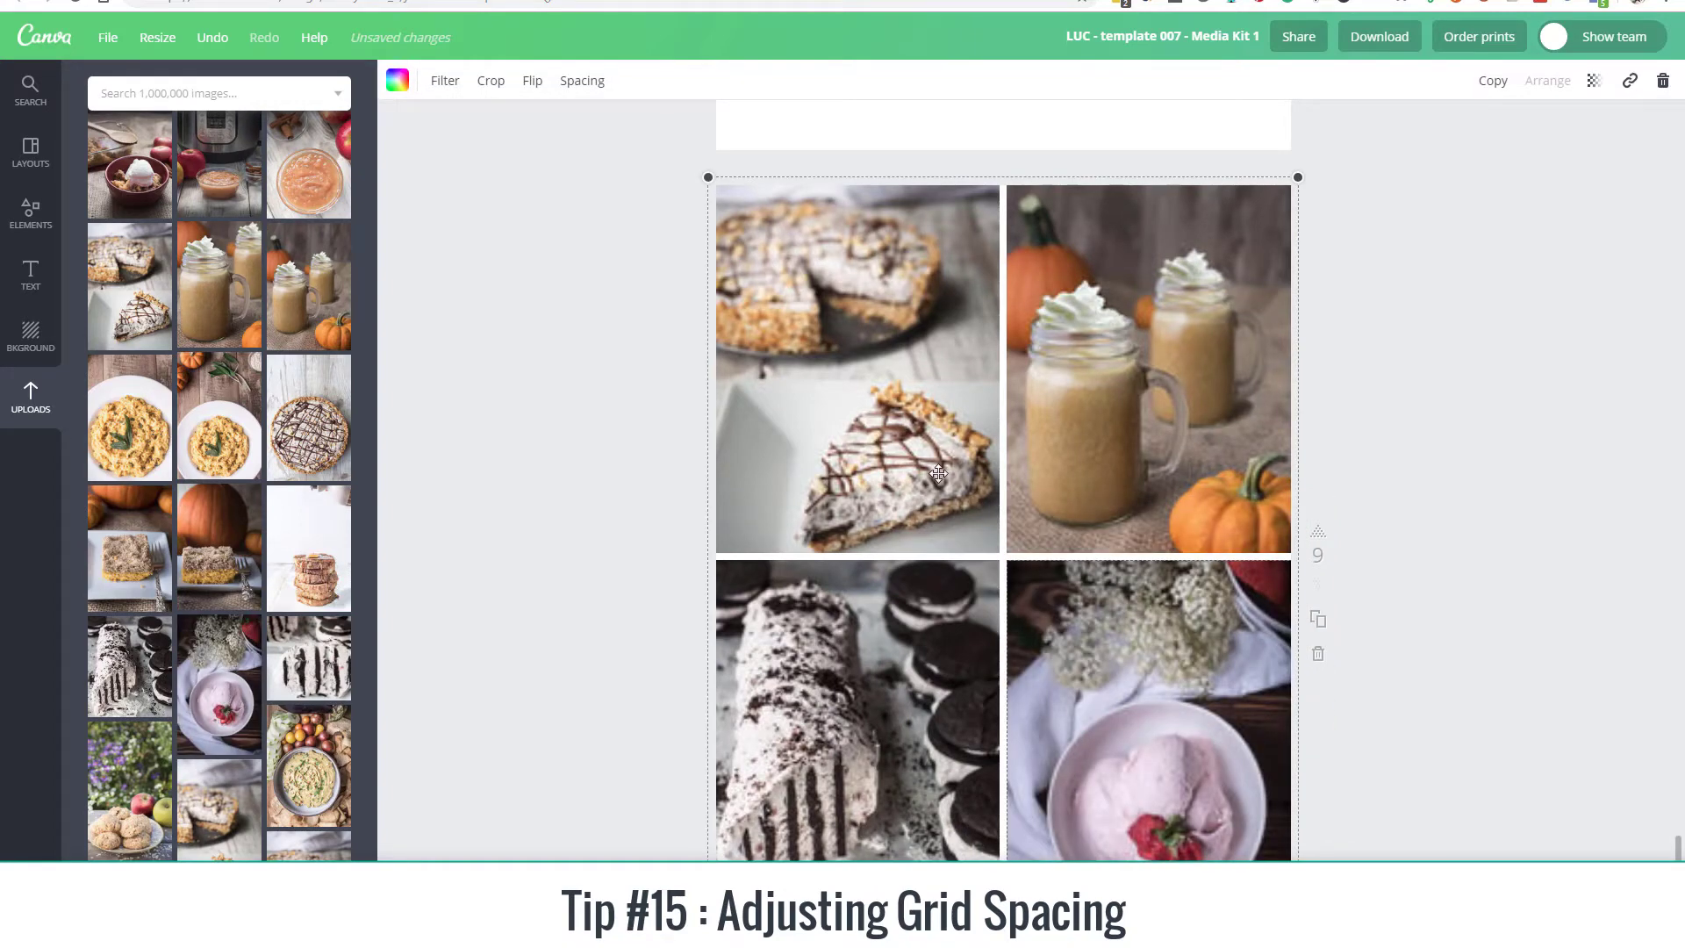
Step: Set the spacing of the four-photo grid on page 9 to 0
left_click(1405, 539)
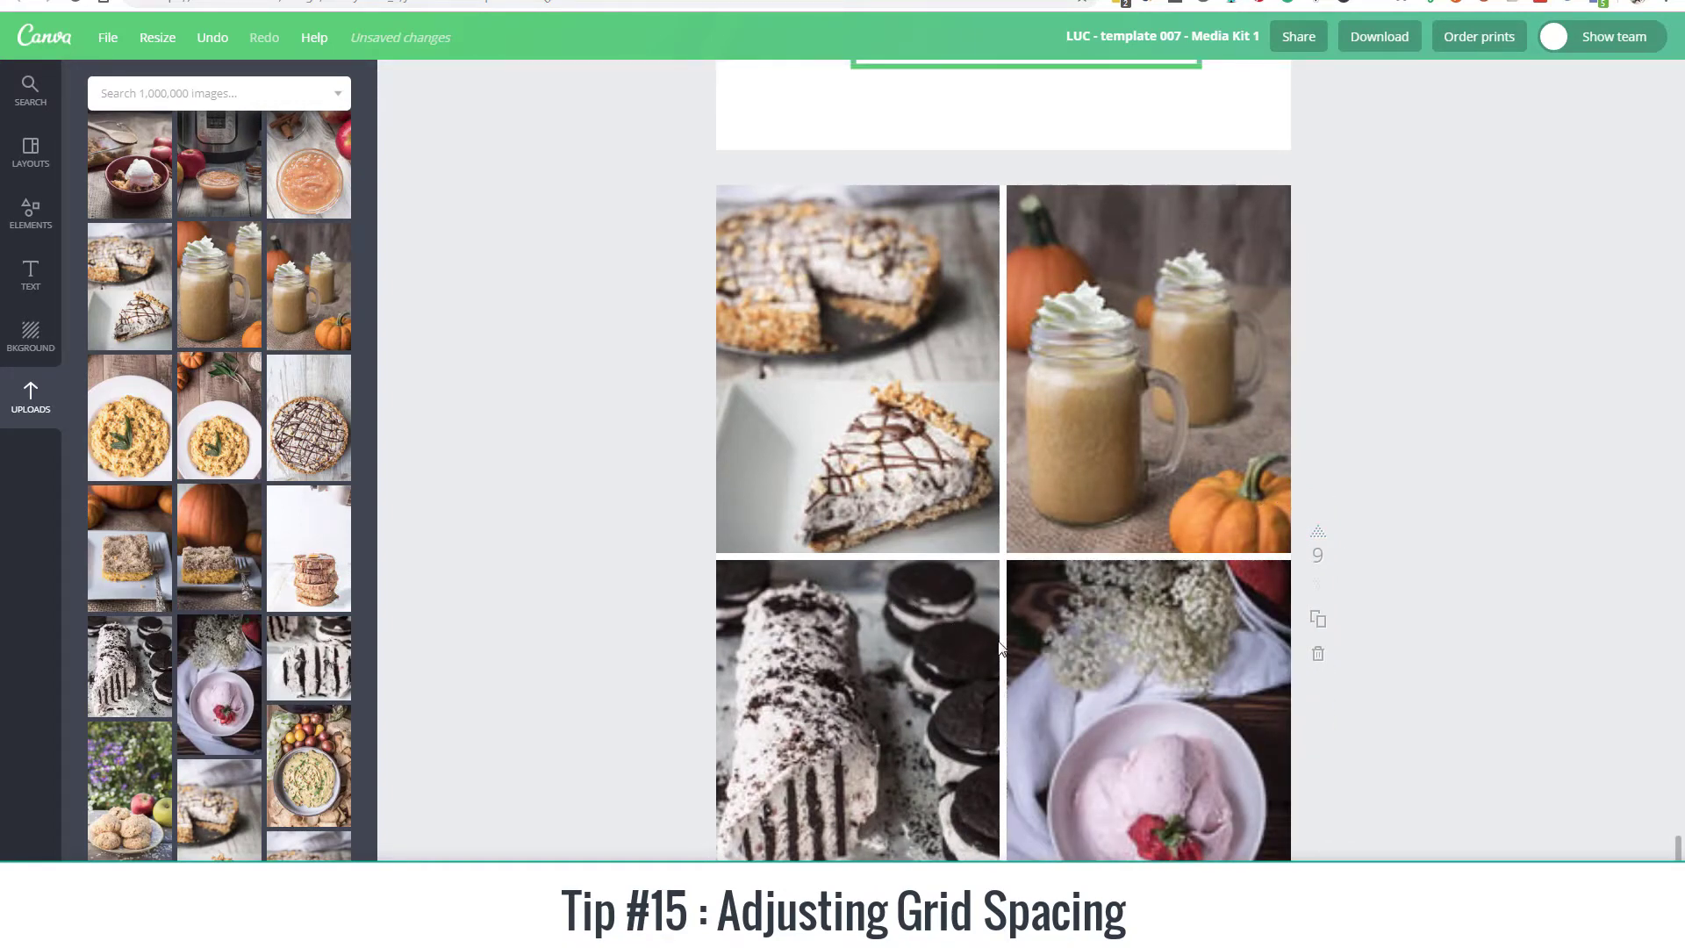
left_click(903, 608)
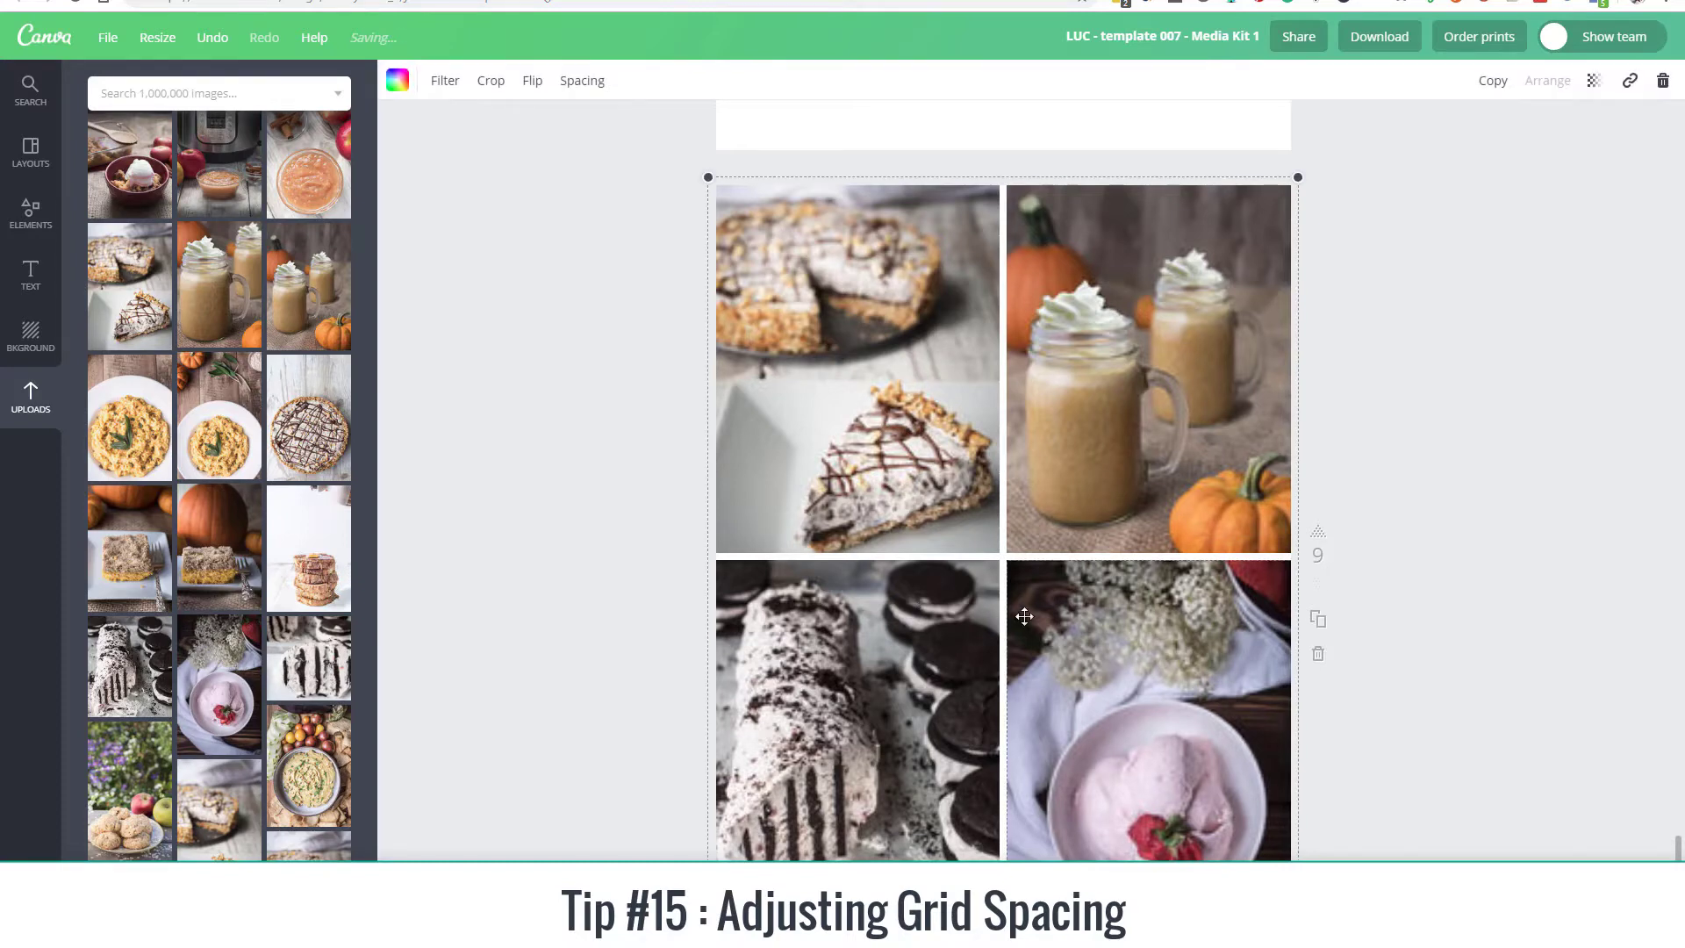
left_click(586, 81)
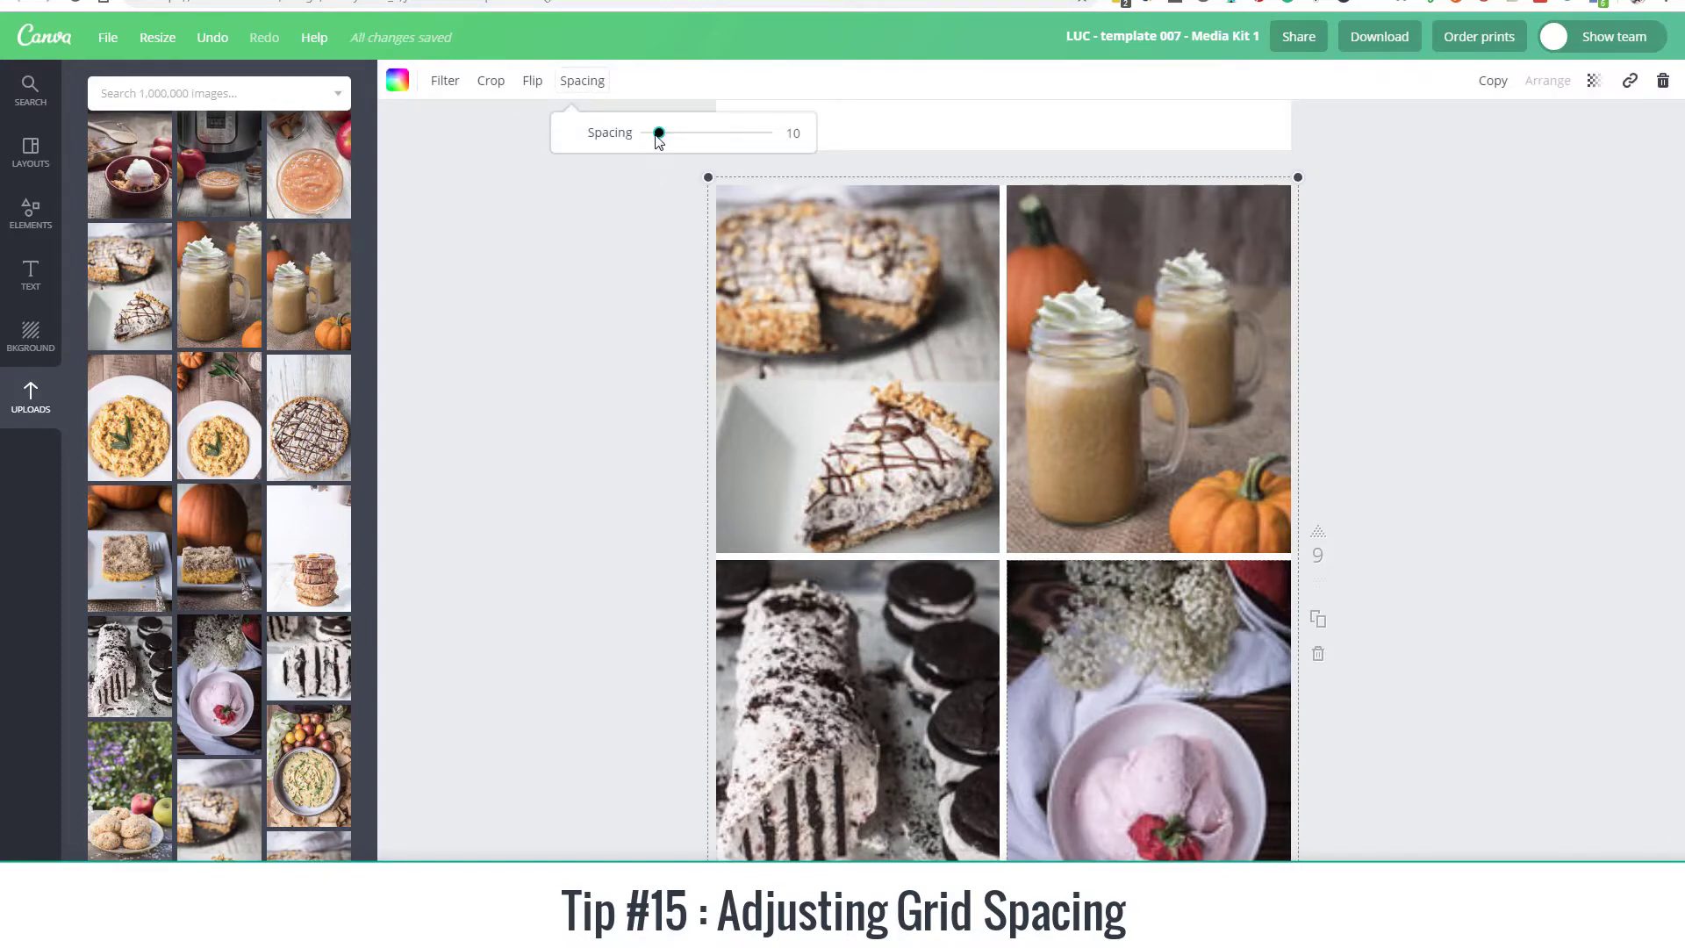
left_click_drag(657, 136, 609, 150)
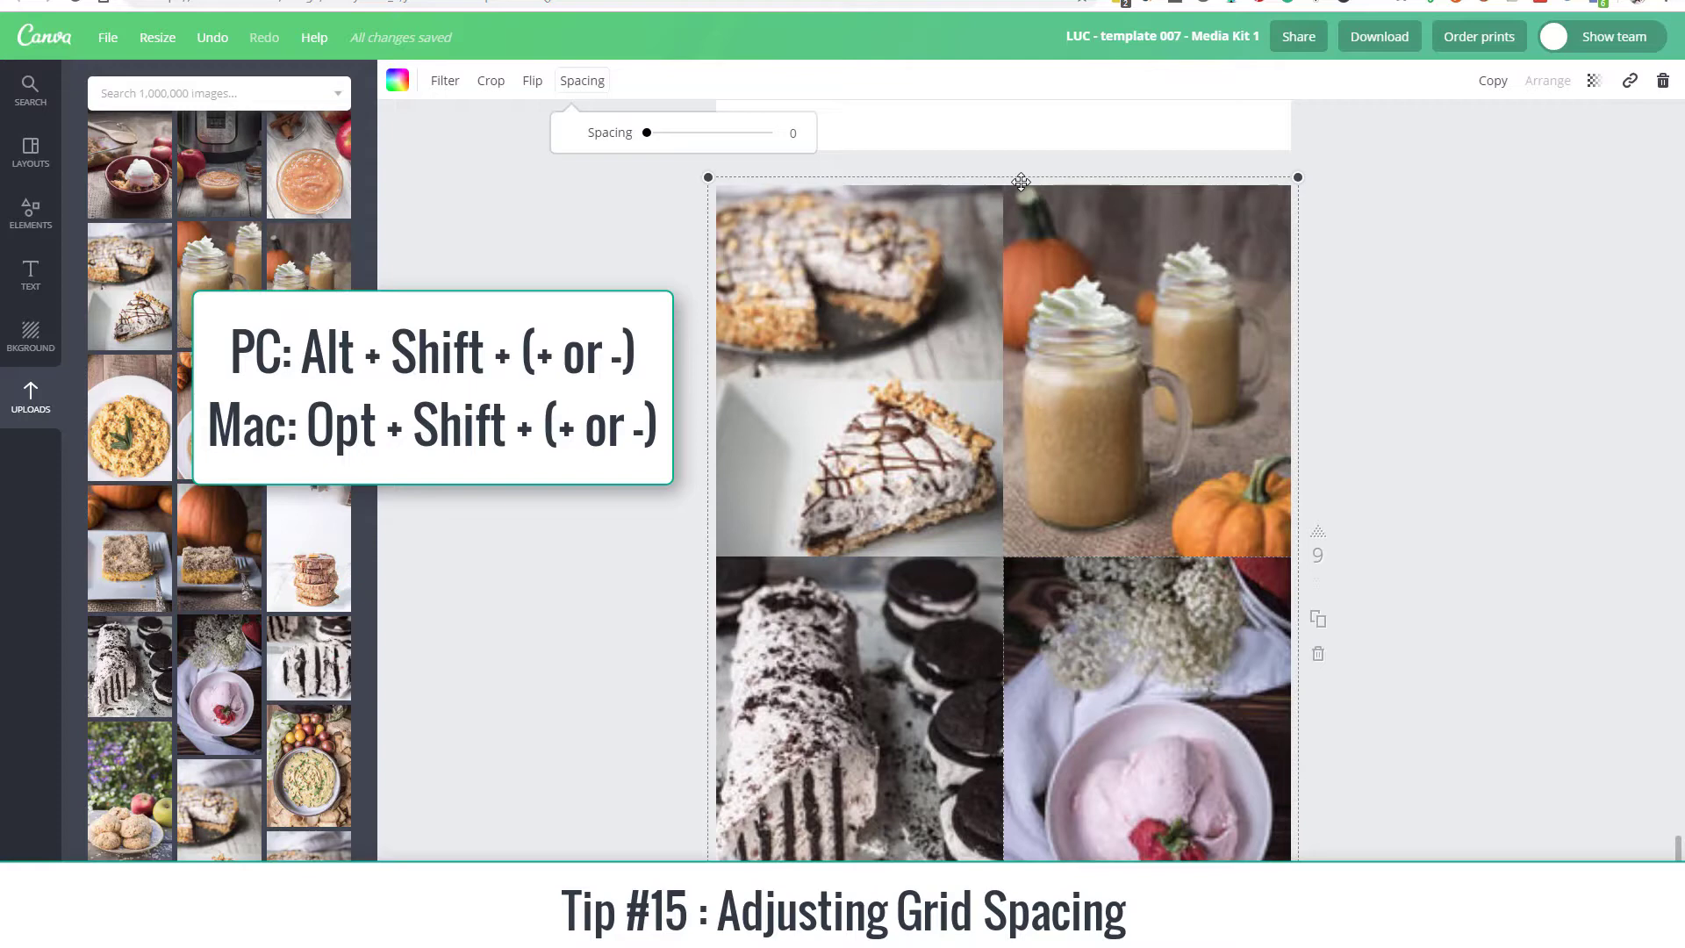
Step: Widen the gaps between the four grid photos in repeated increments
key("alt+shift+plus")
key("alt+shift+plus")
key("alt+shift+plus")
key("alt+shift+plus")
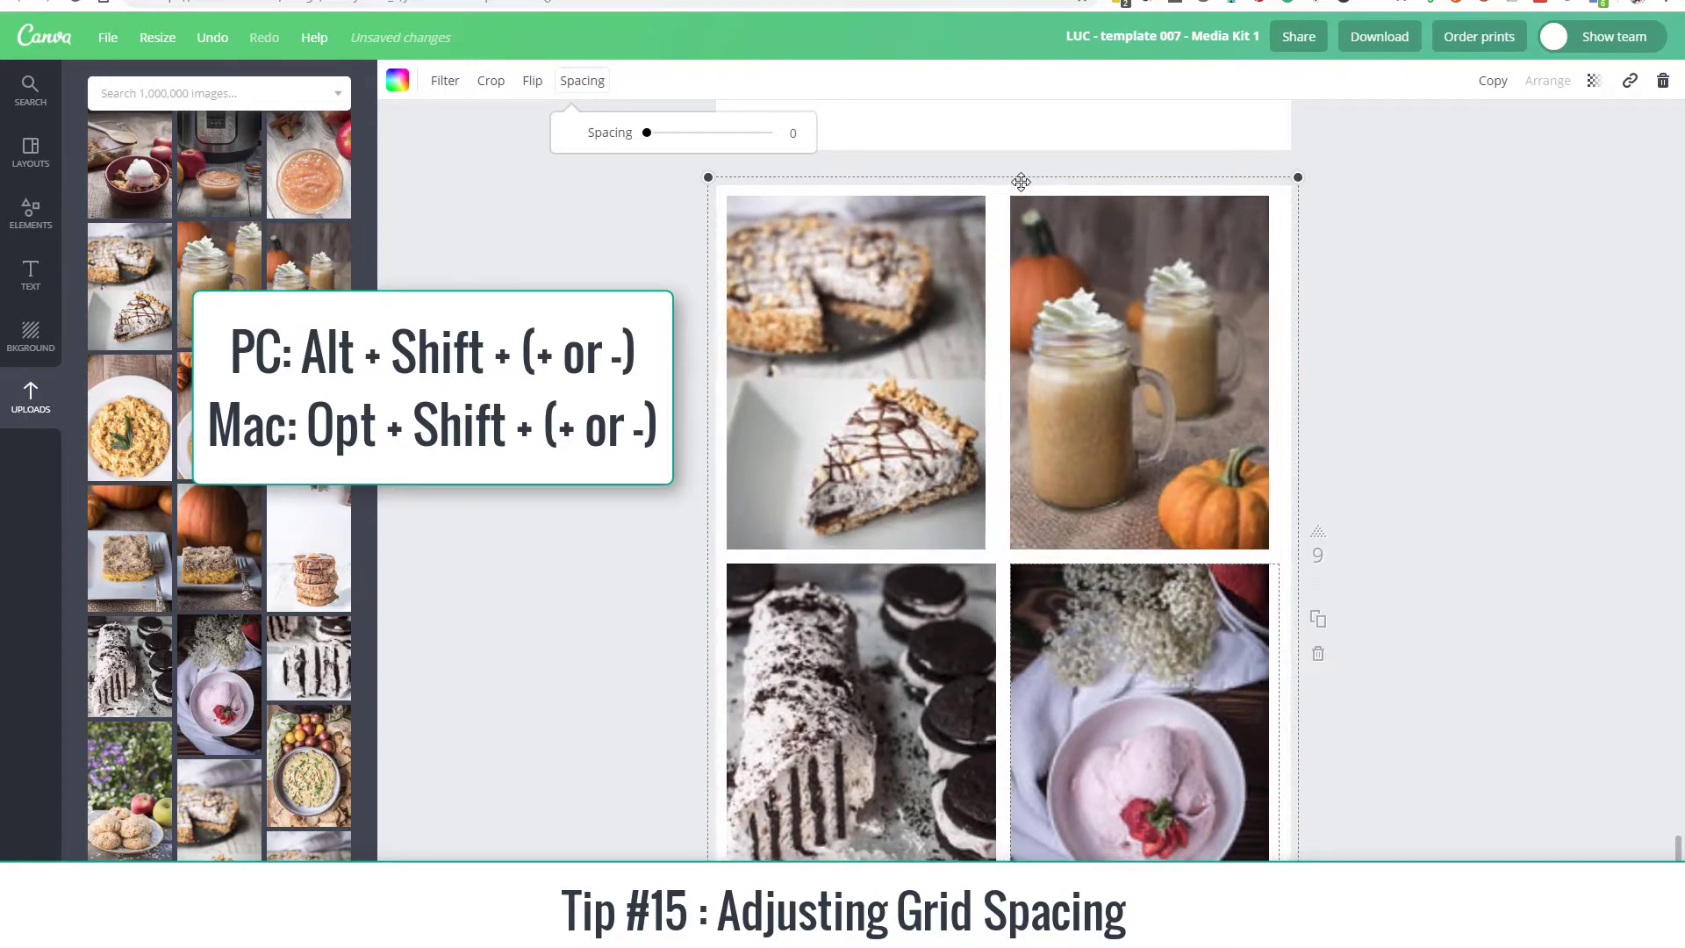
key("alt+shift+plus")
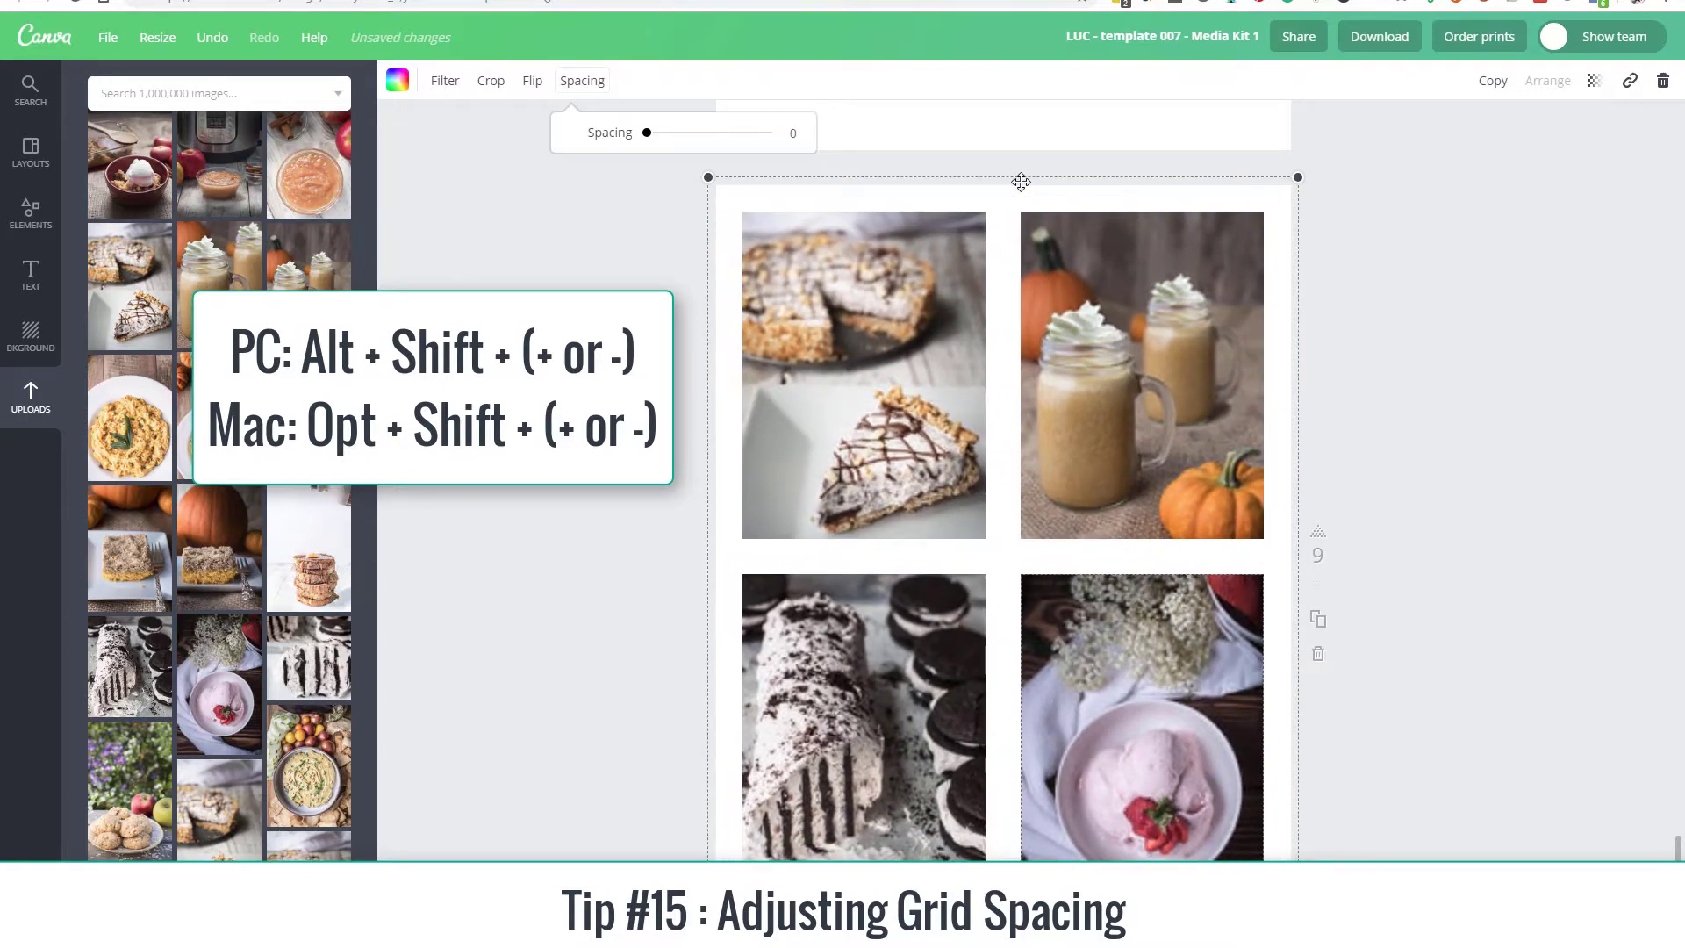
Step: Narrow the gaps between the grid photos in repeated decrements
key("alt+shift+minus")
key("alt+shift+minus")
key("alt+shift+minus")
key("alt+shift+minus")
key("alt+shift+minus")
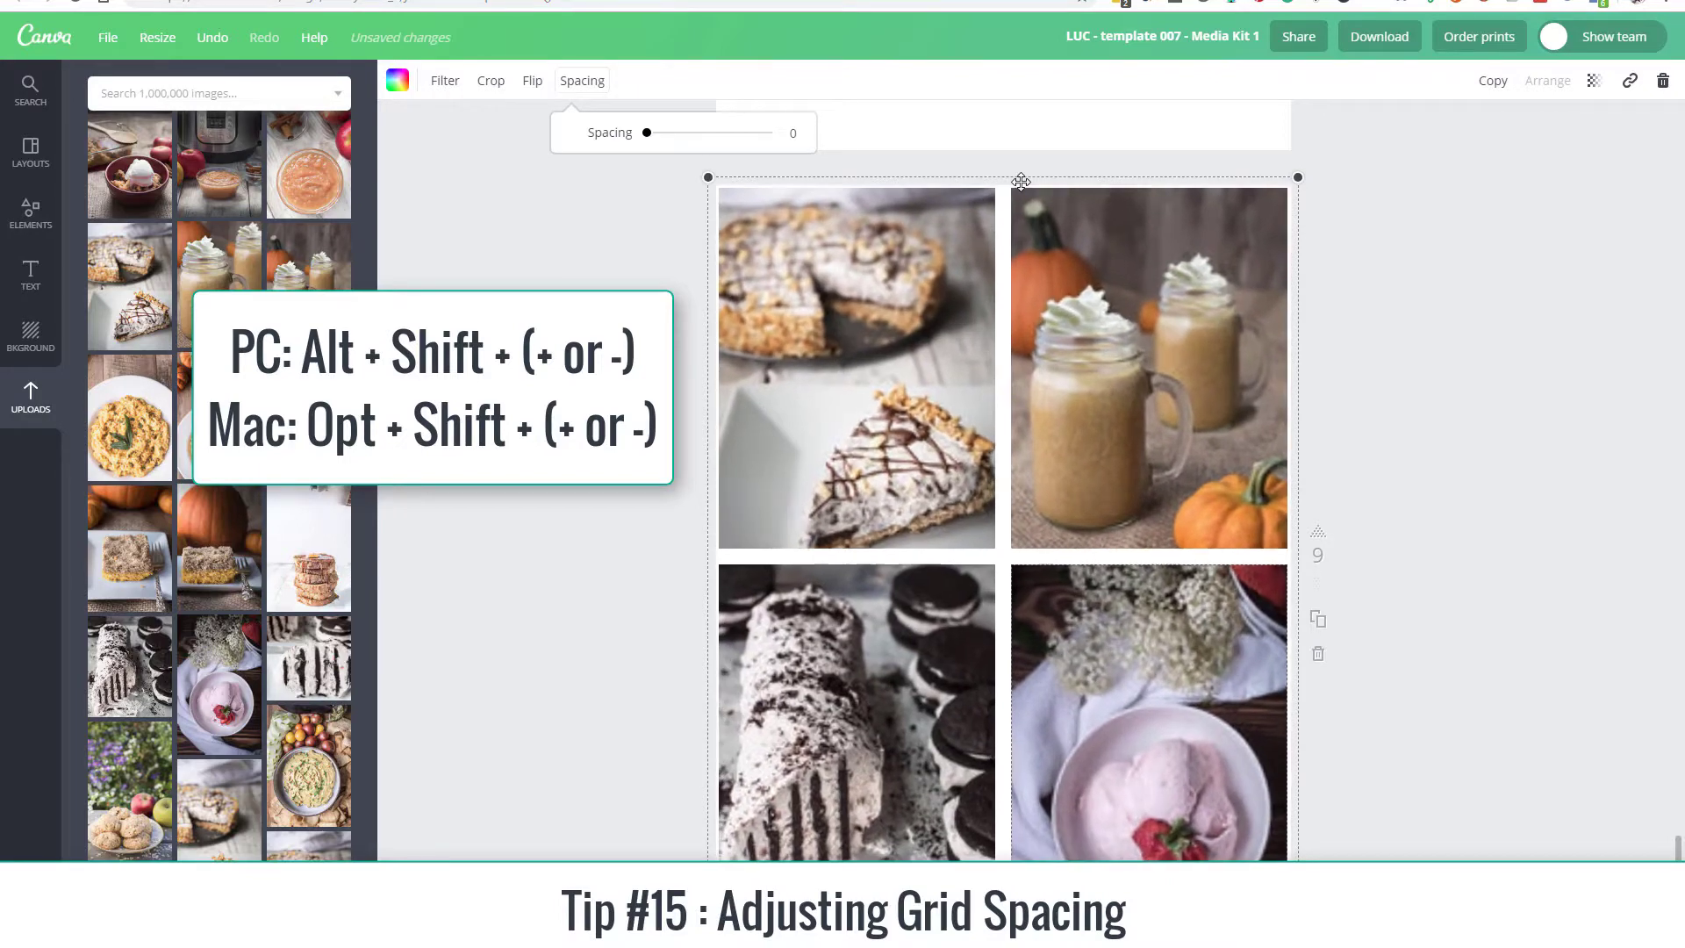
key("alt+shift+minus")
key("alt+shift+minus")
key("alt+shift+minus")
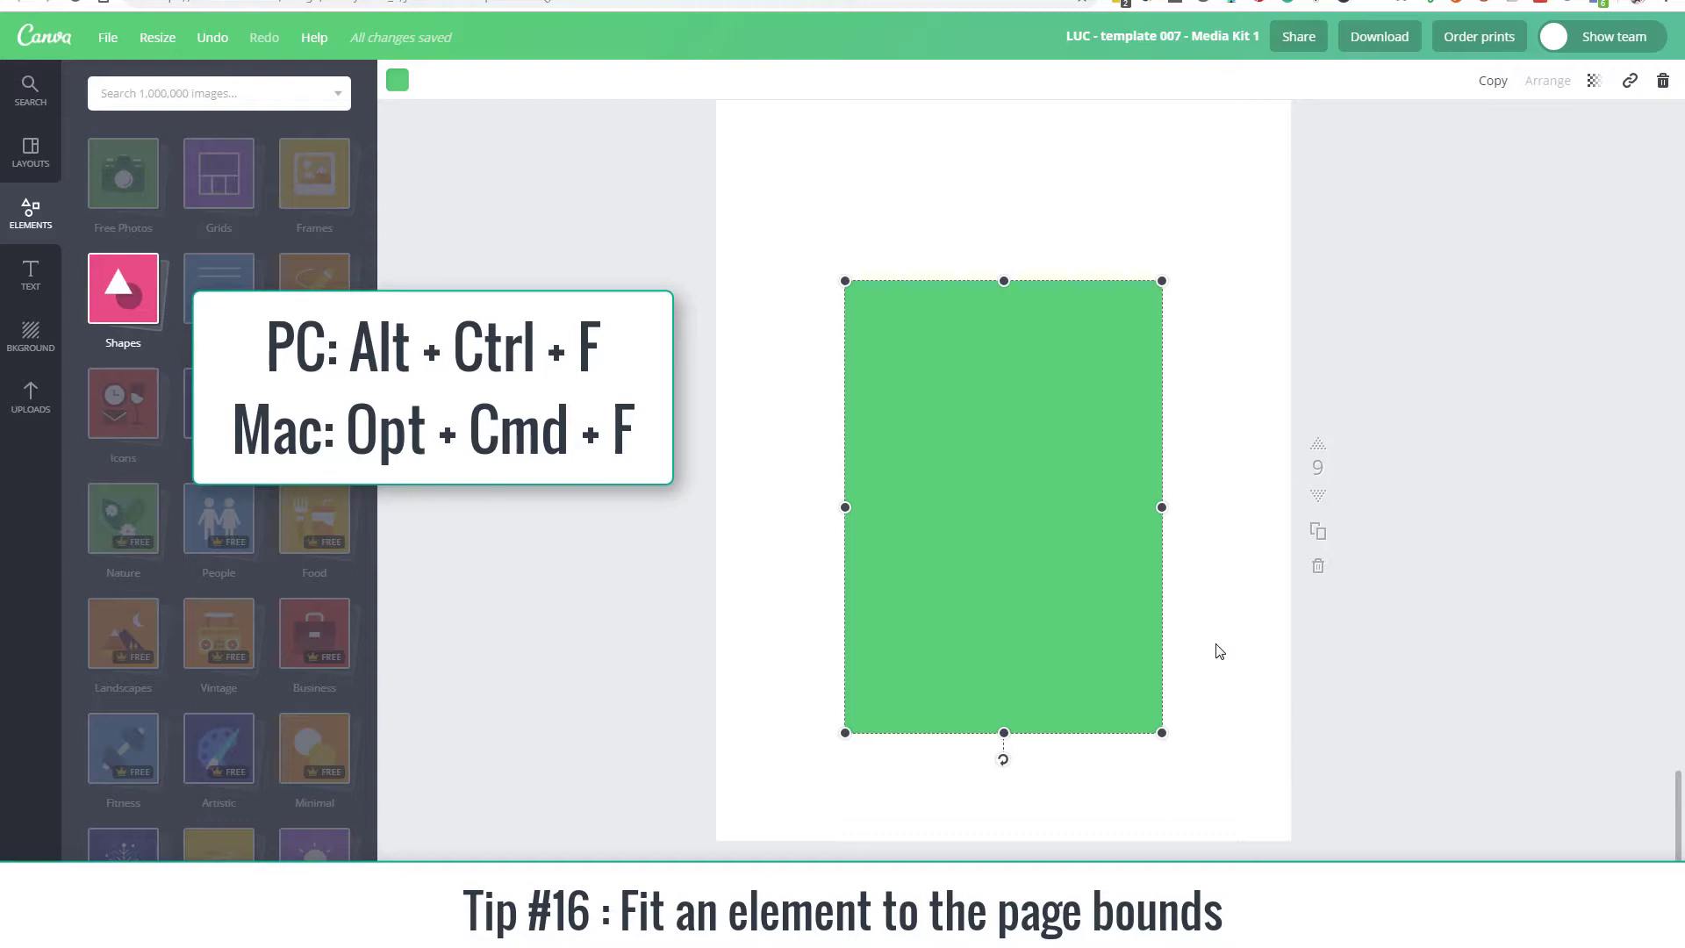
Step: Fit the upright green rectangle on page 9 to the page bounds
key("ctrl+alt+f")
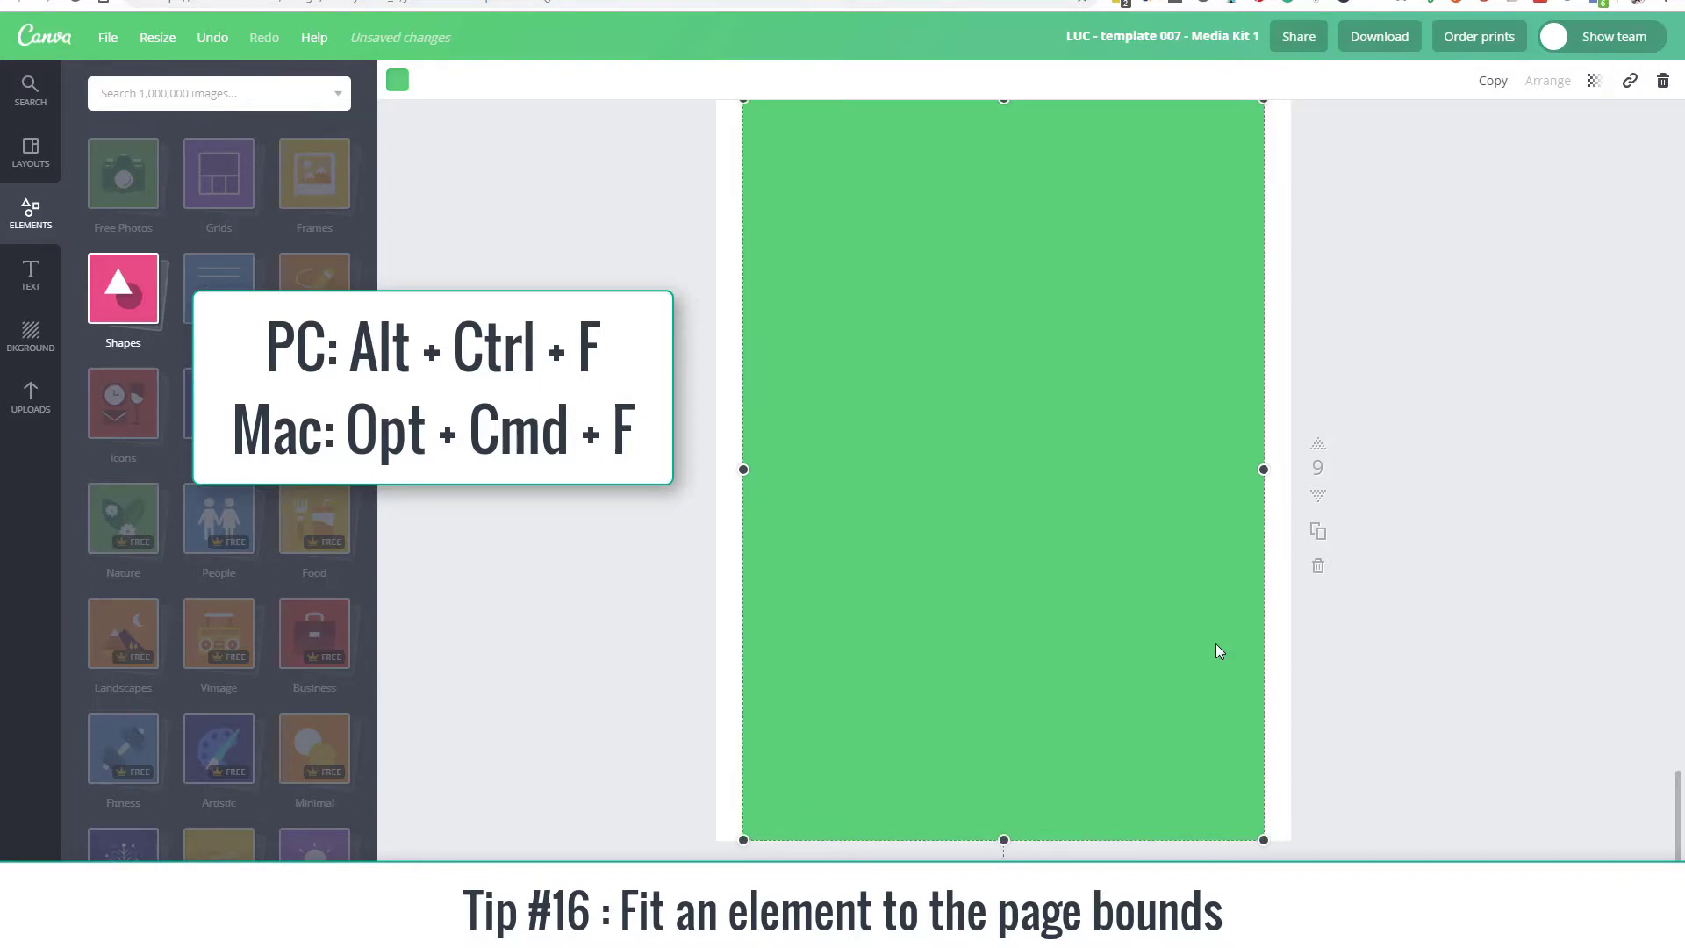
Step: Shorten the green rectangle into a landscape shape centred on the page, and fit it to the page bounds
scroll(1215, 644, "up", 1)
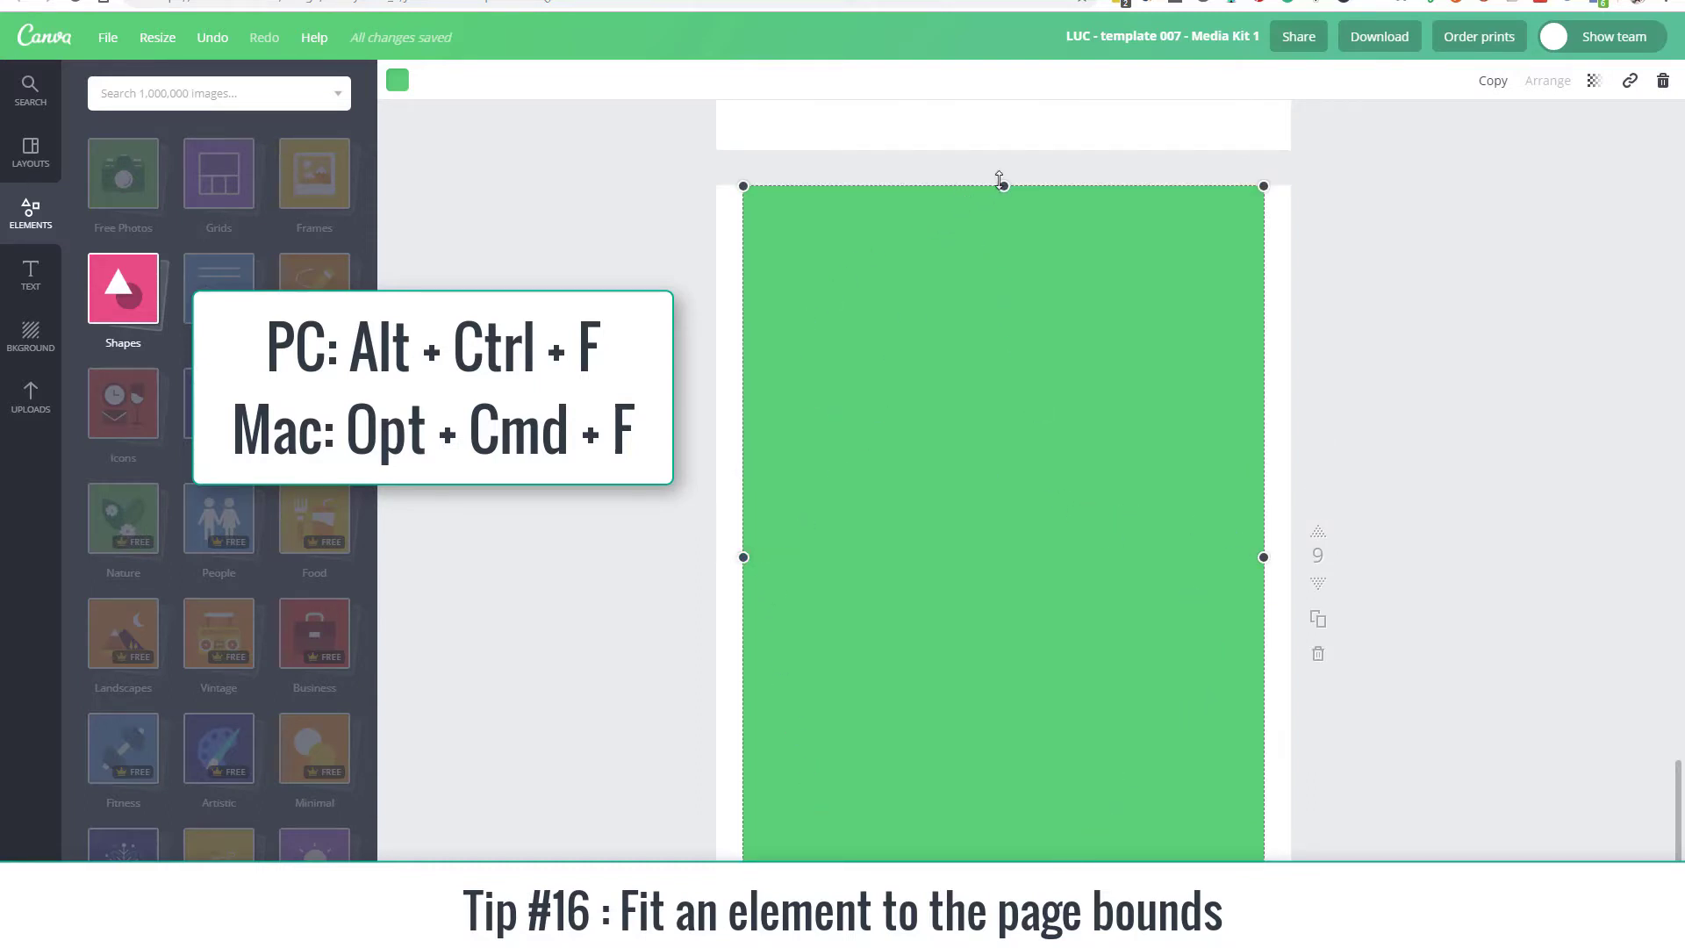
left_click_drag(1004, 189, 1029, 646)
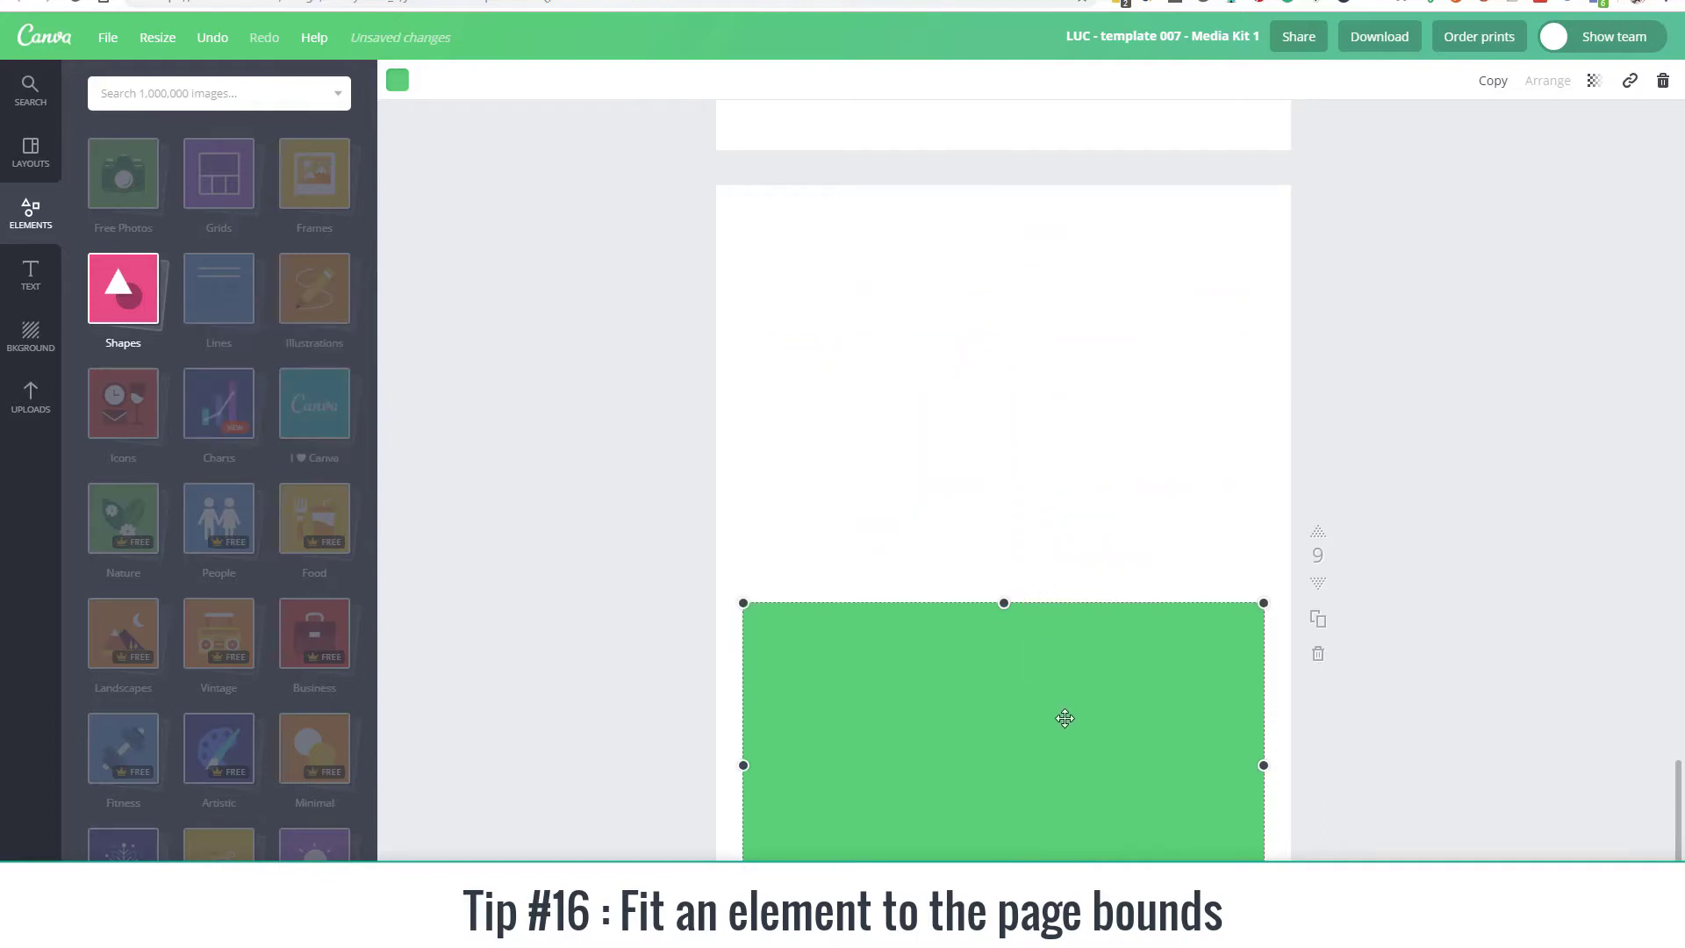
left_click_drag(1064, 715, 1061, 515)
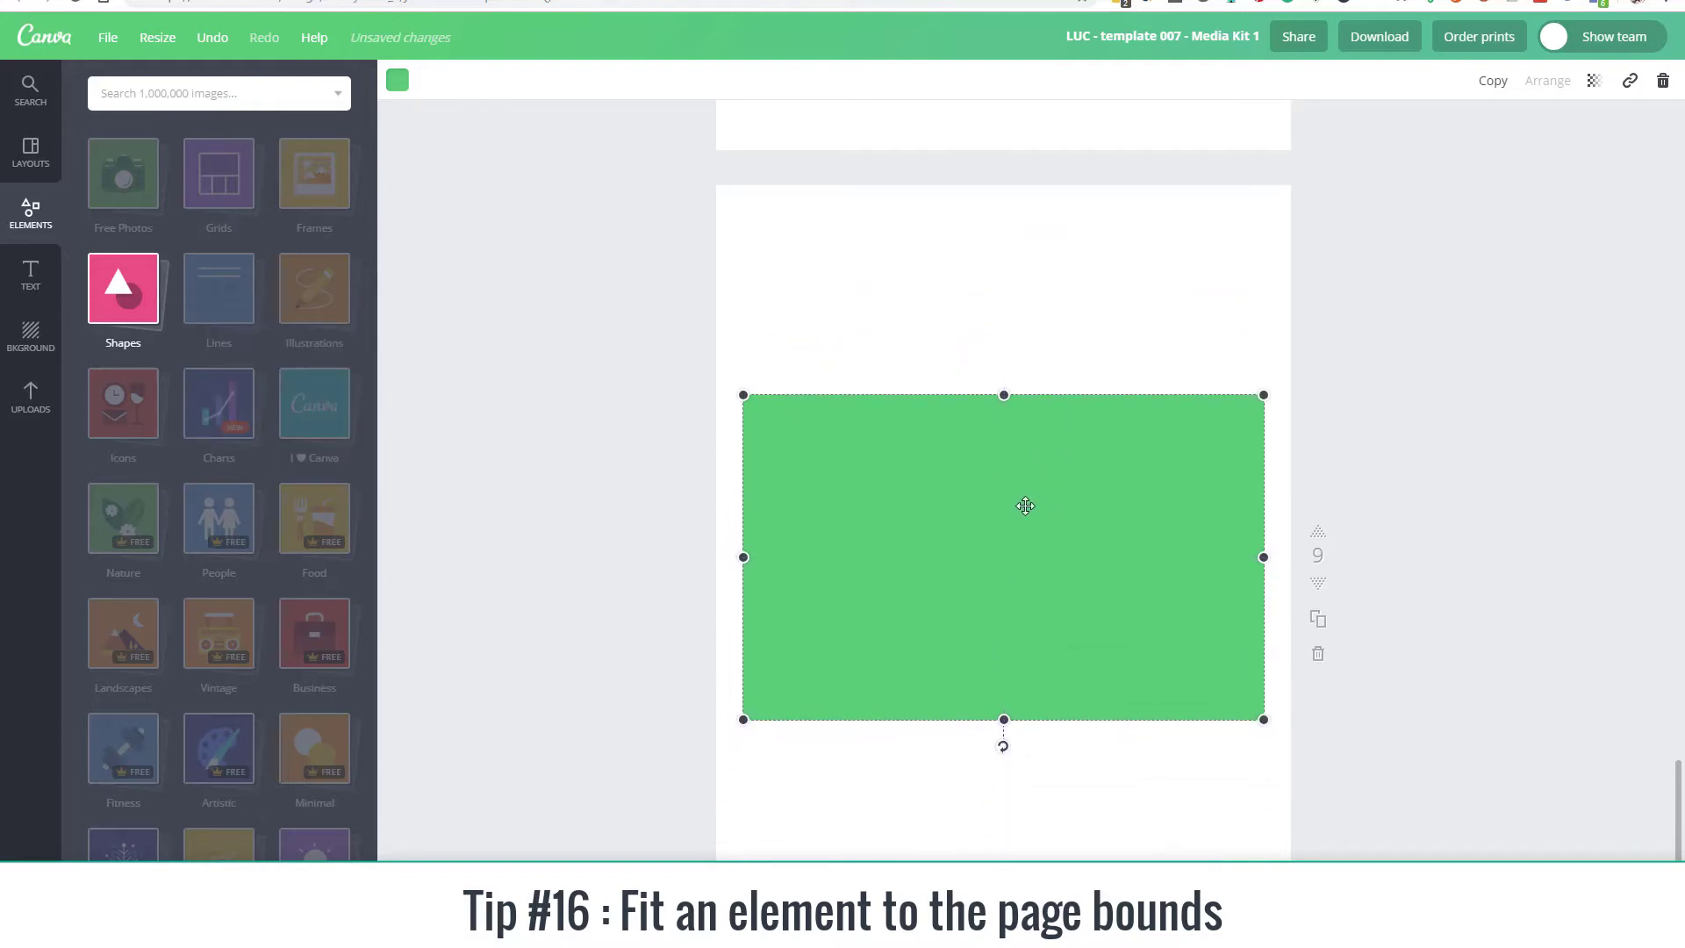
key("ctrl+shift+f")
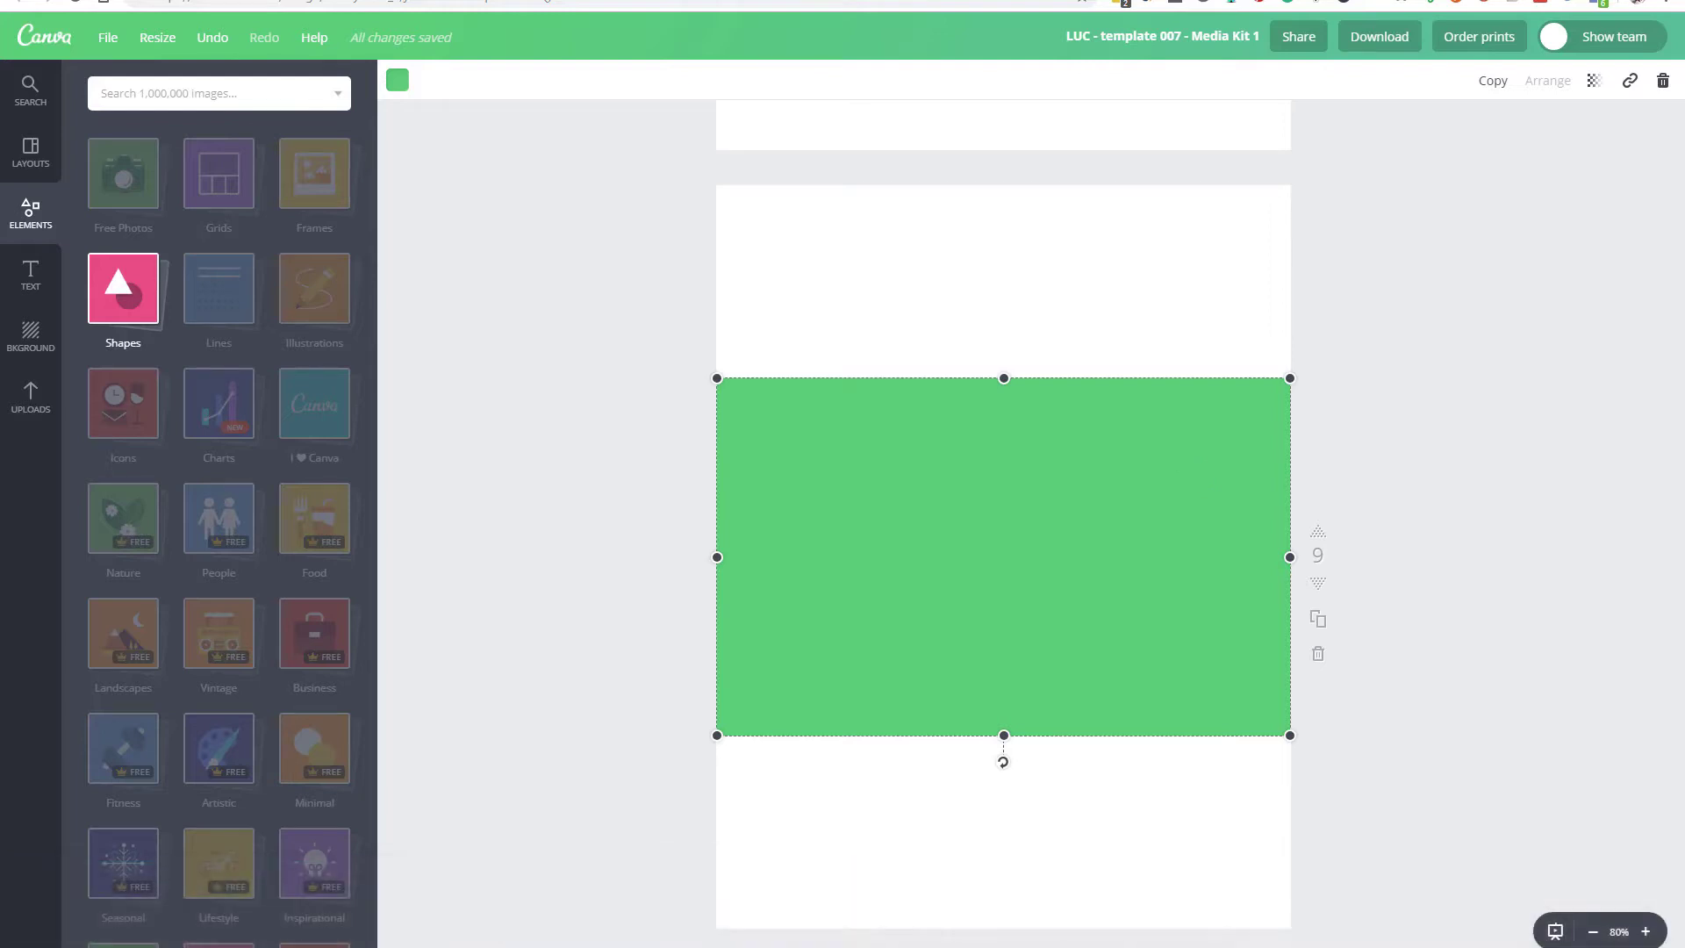
Step: Undo and redo the green rectangle's fit to the page bounds, repeating the undo and redo once more
scroll(1424, 702, "down", 1)
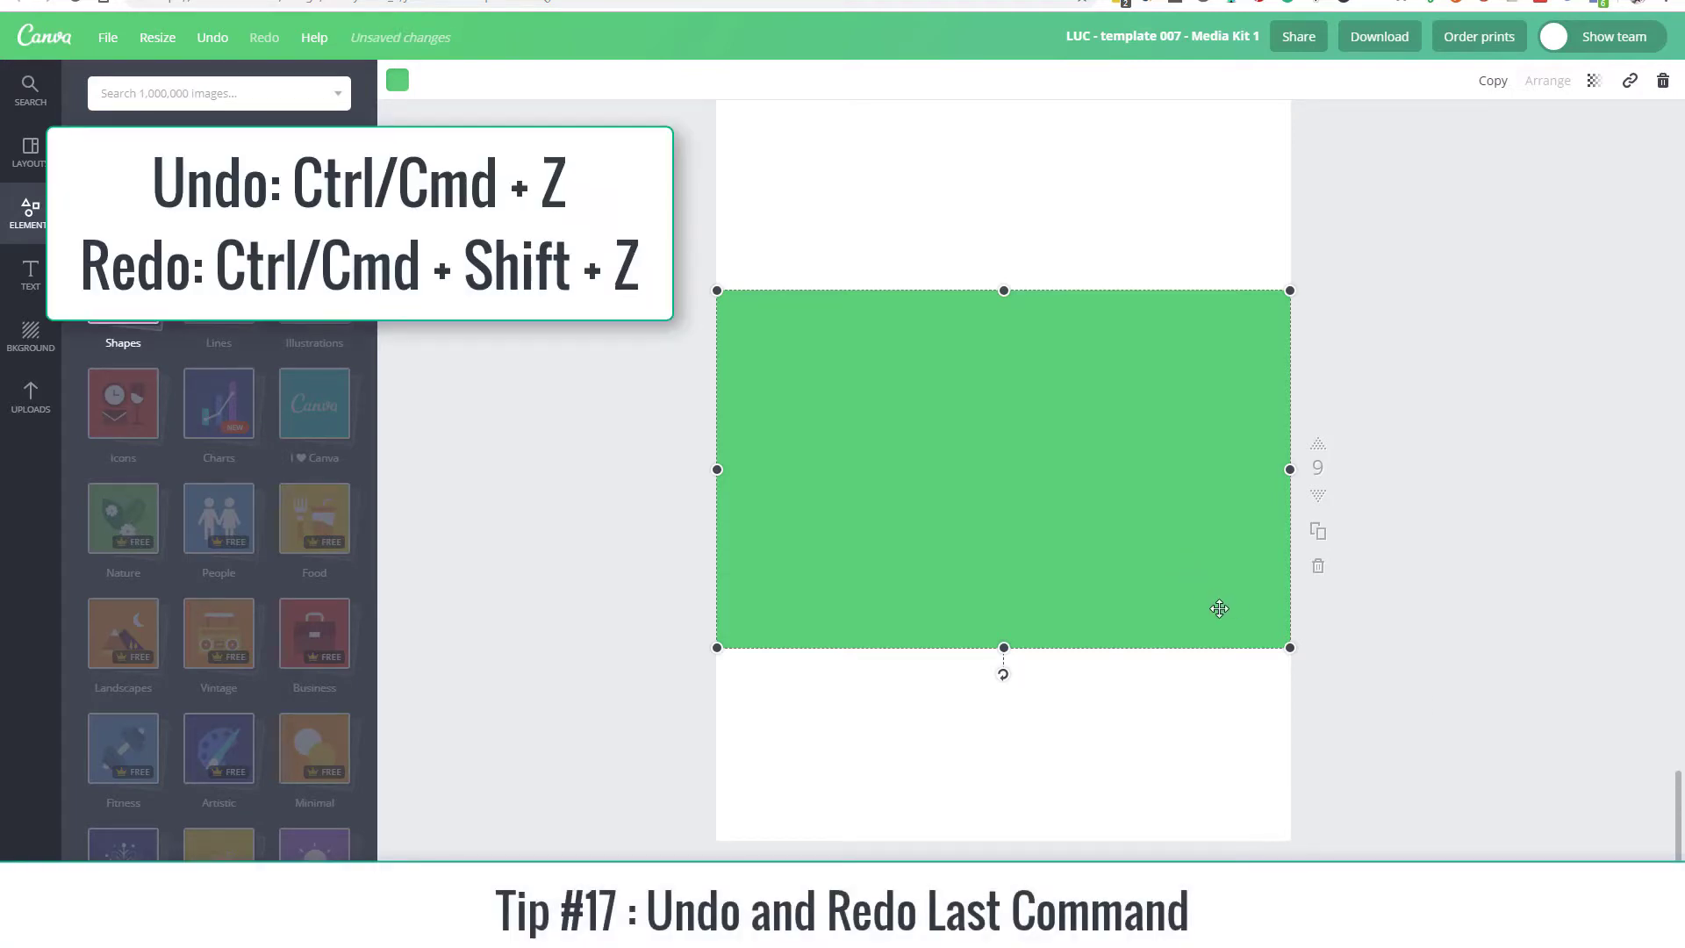
key("ctrl+z")
key("ctrl+z")
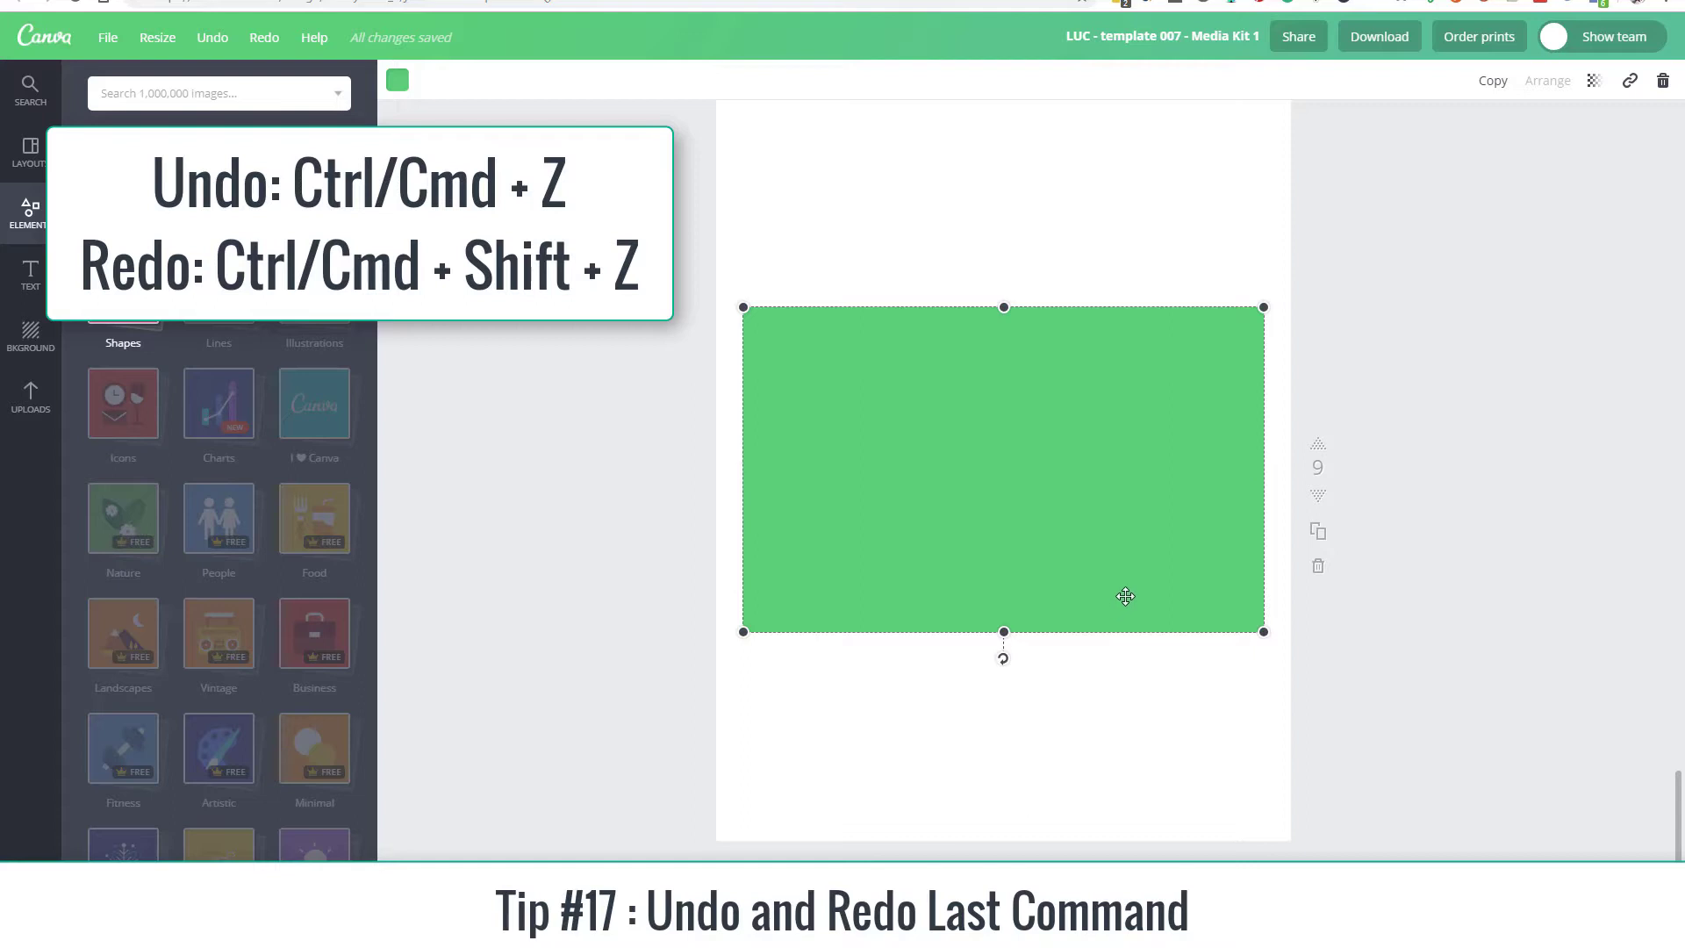
key("ctrl+shift+z")
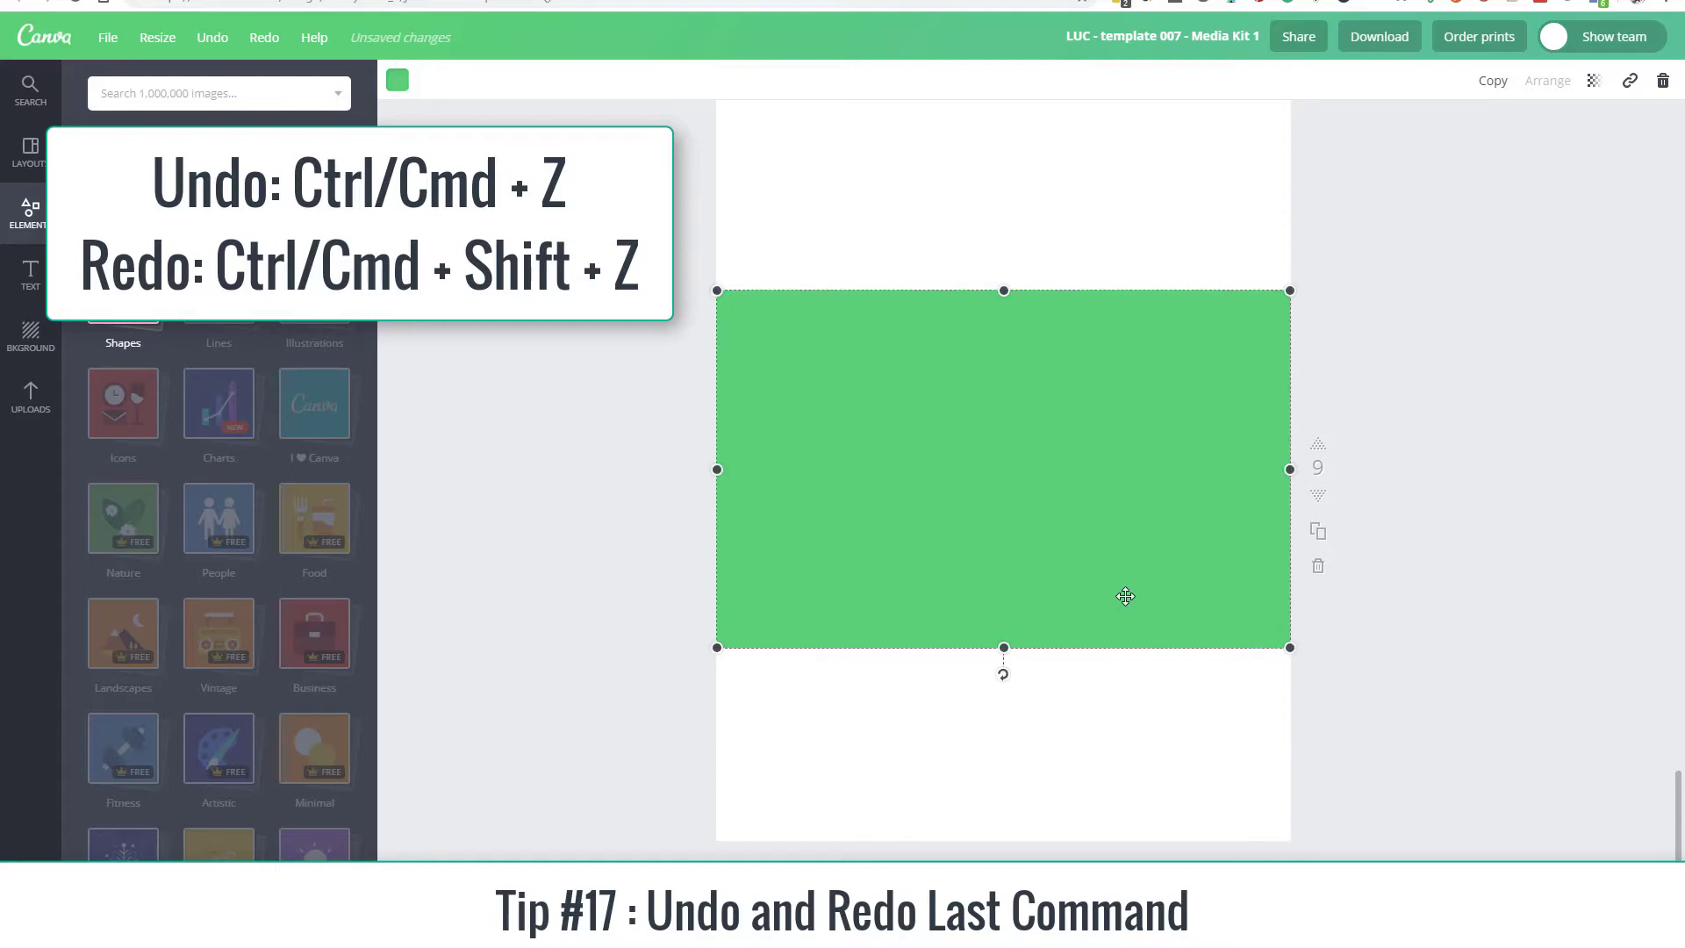
key("ctrl+z")
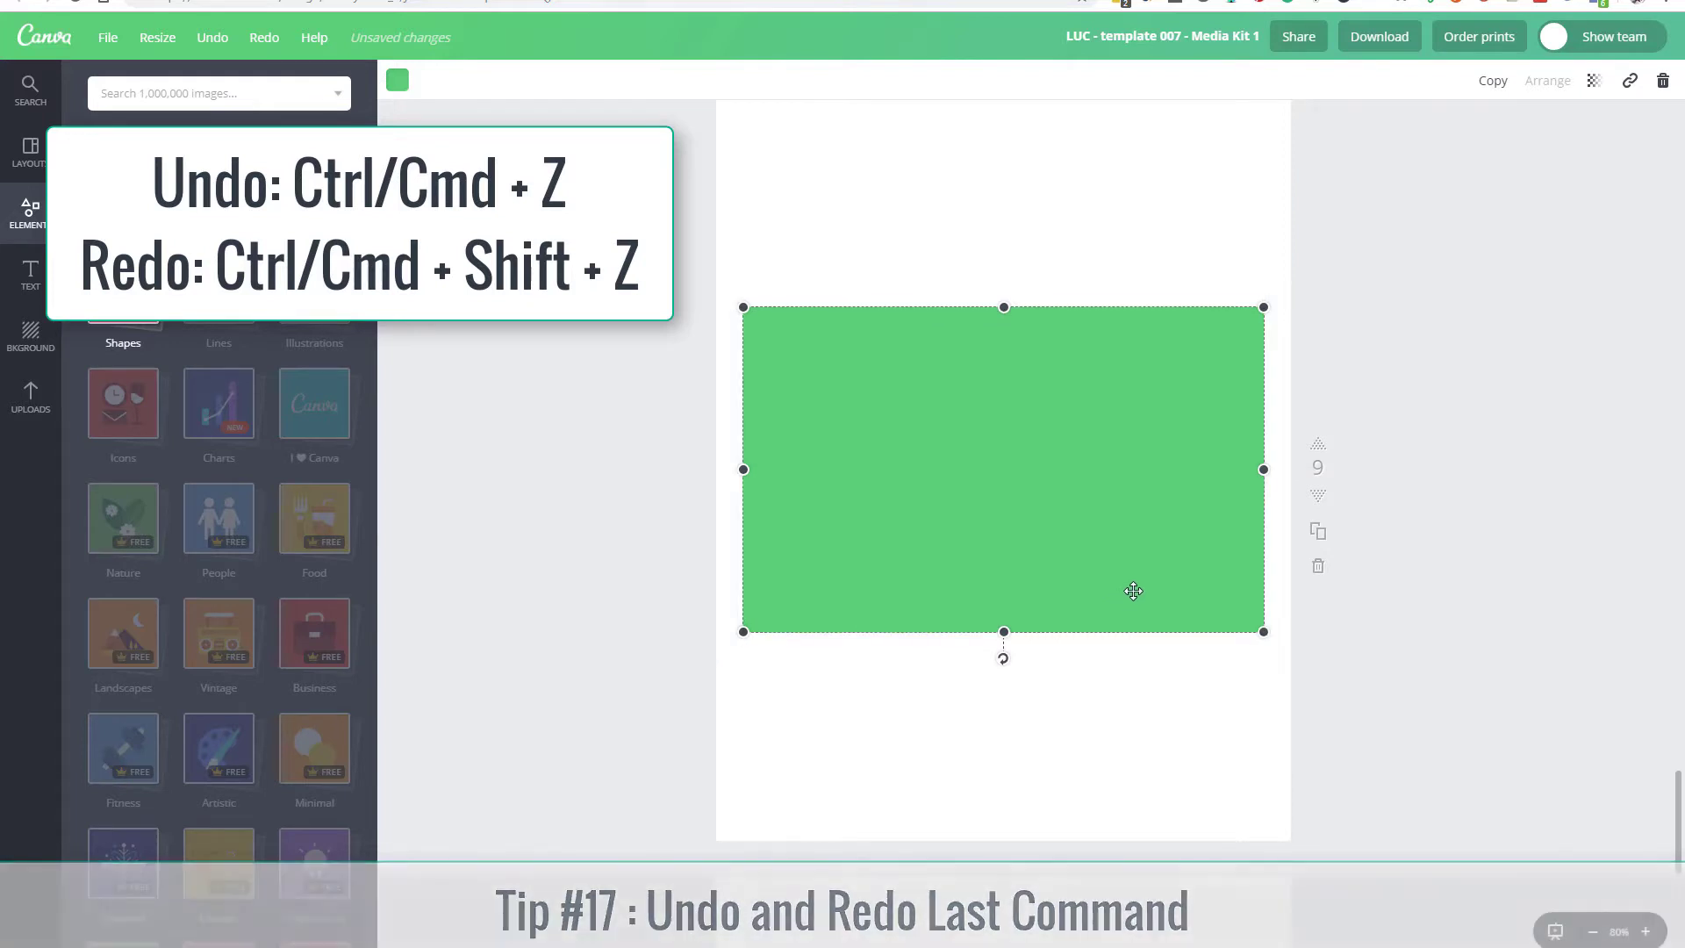
key("ctrl+shift+z")
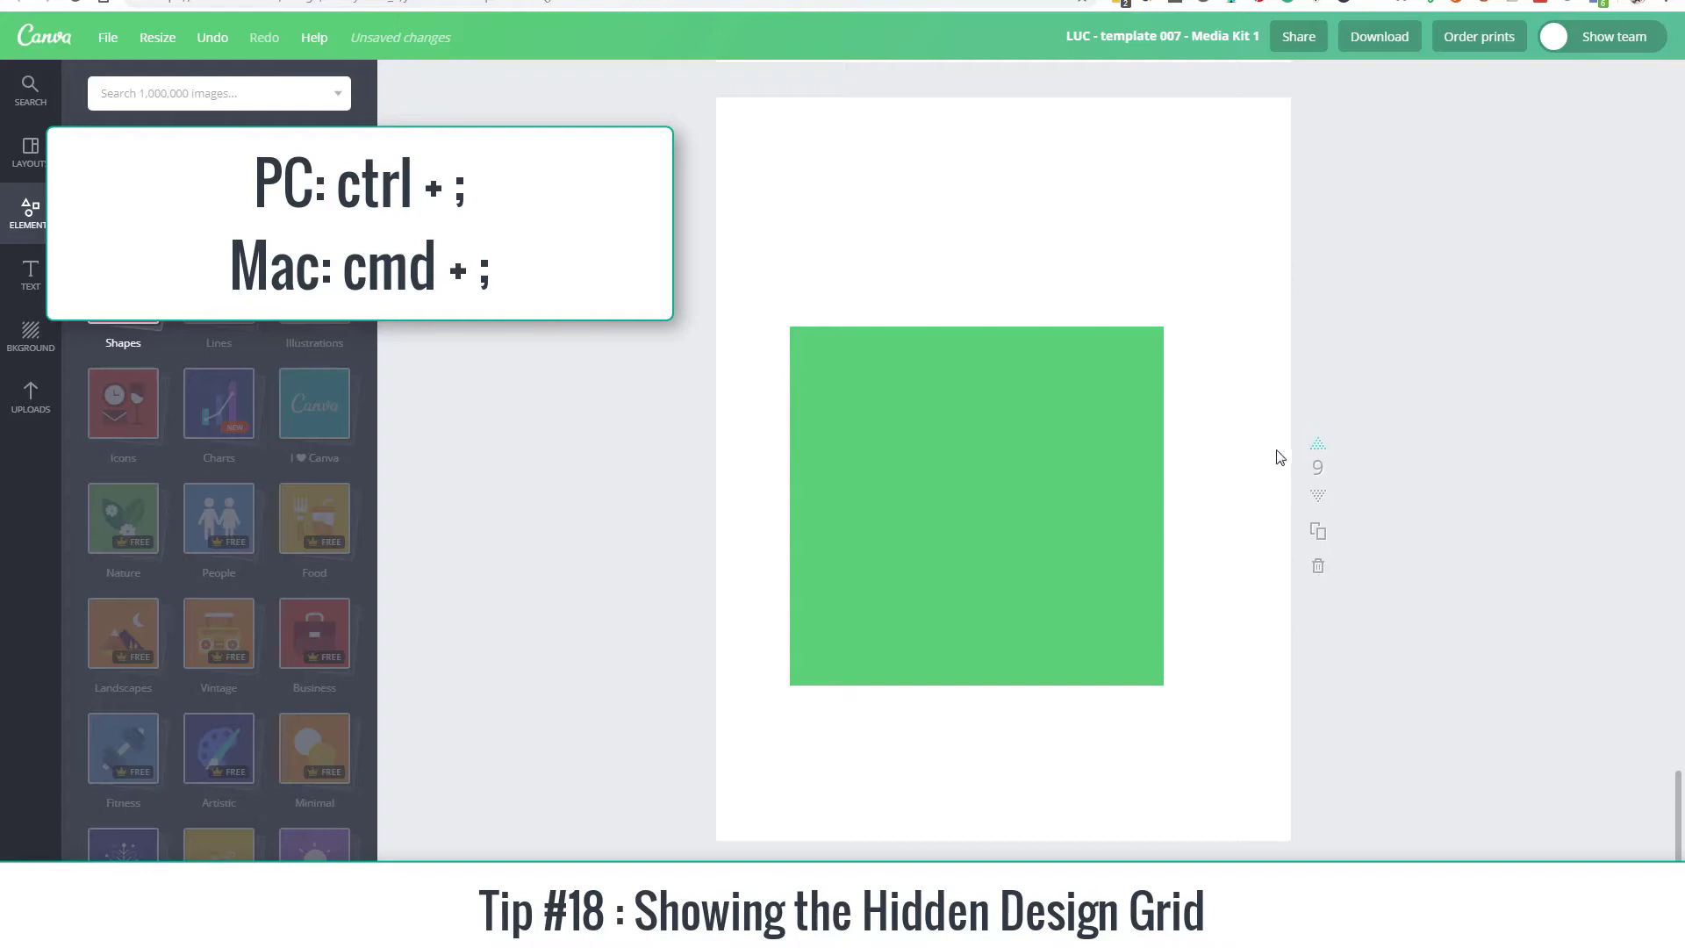
Step: Show the hidden design grid, and snap and shrink the green shape so it spans the first two wide columns
key("ctrl+semicolon")
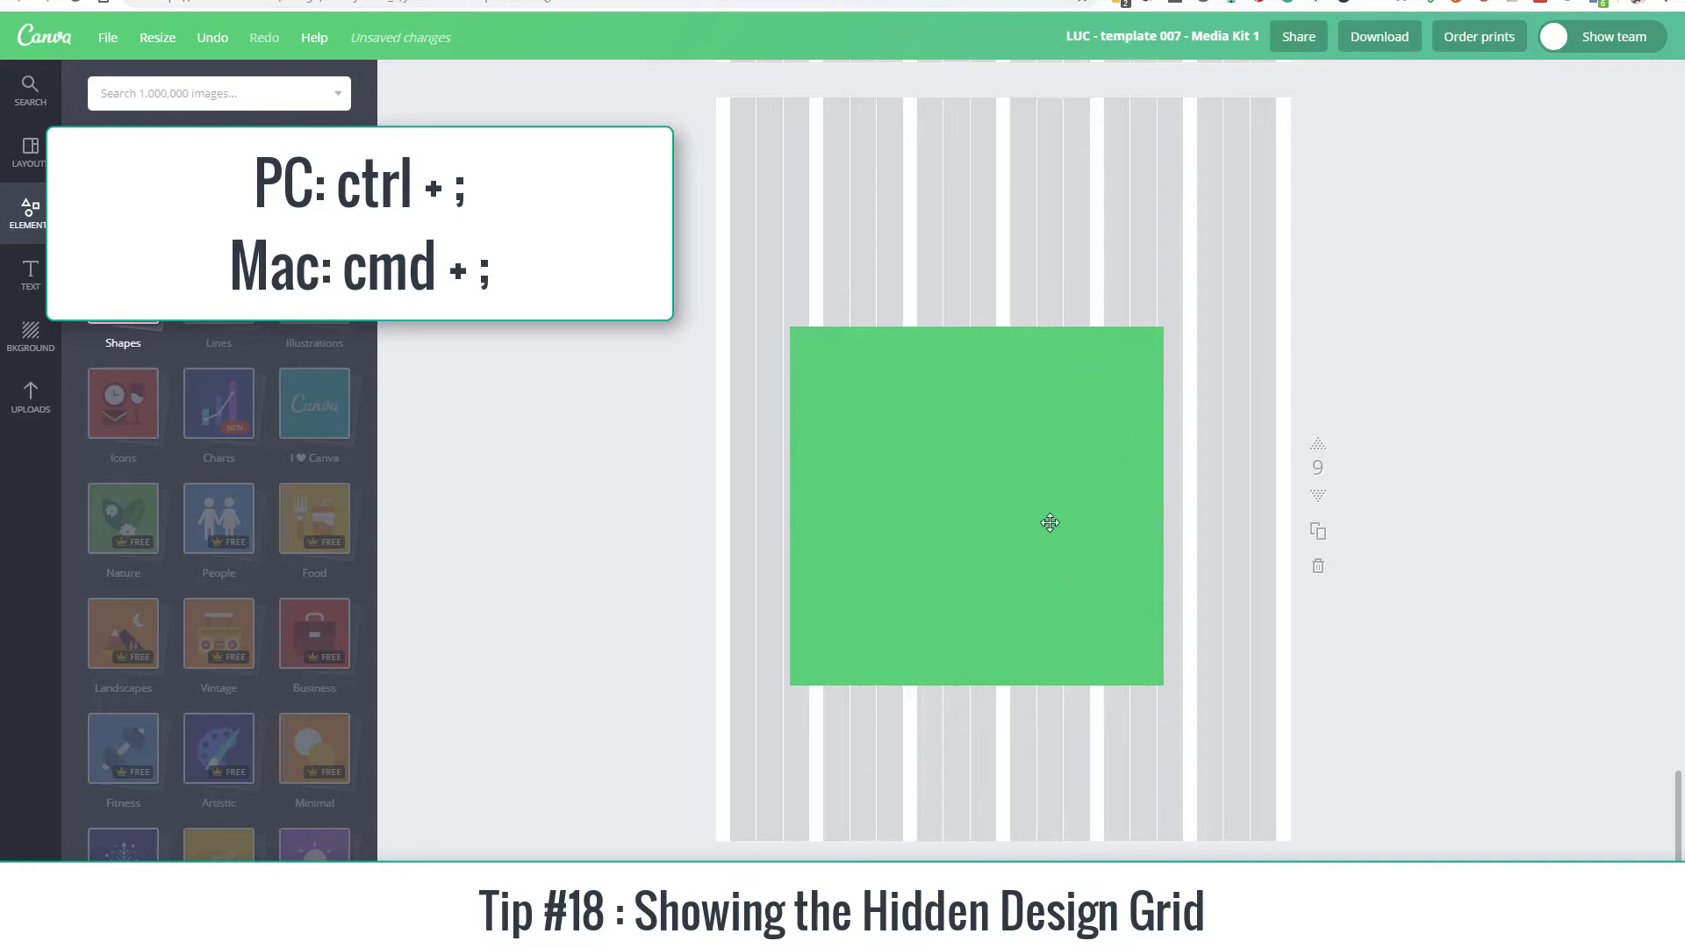
left_click_drag(1050, 523, 986, 519)
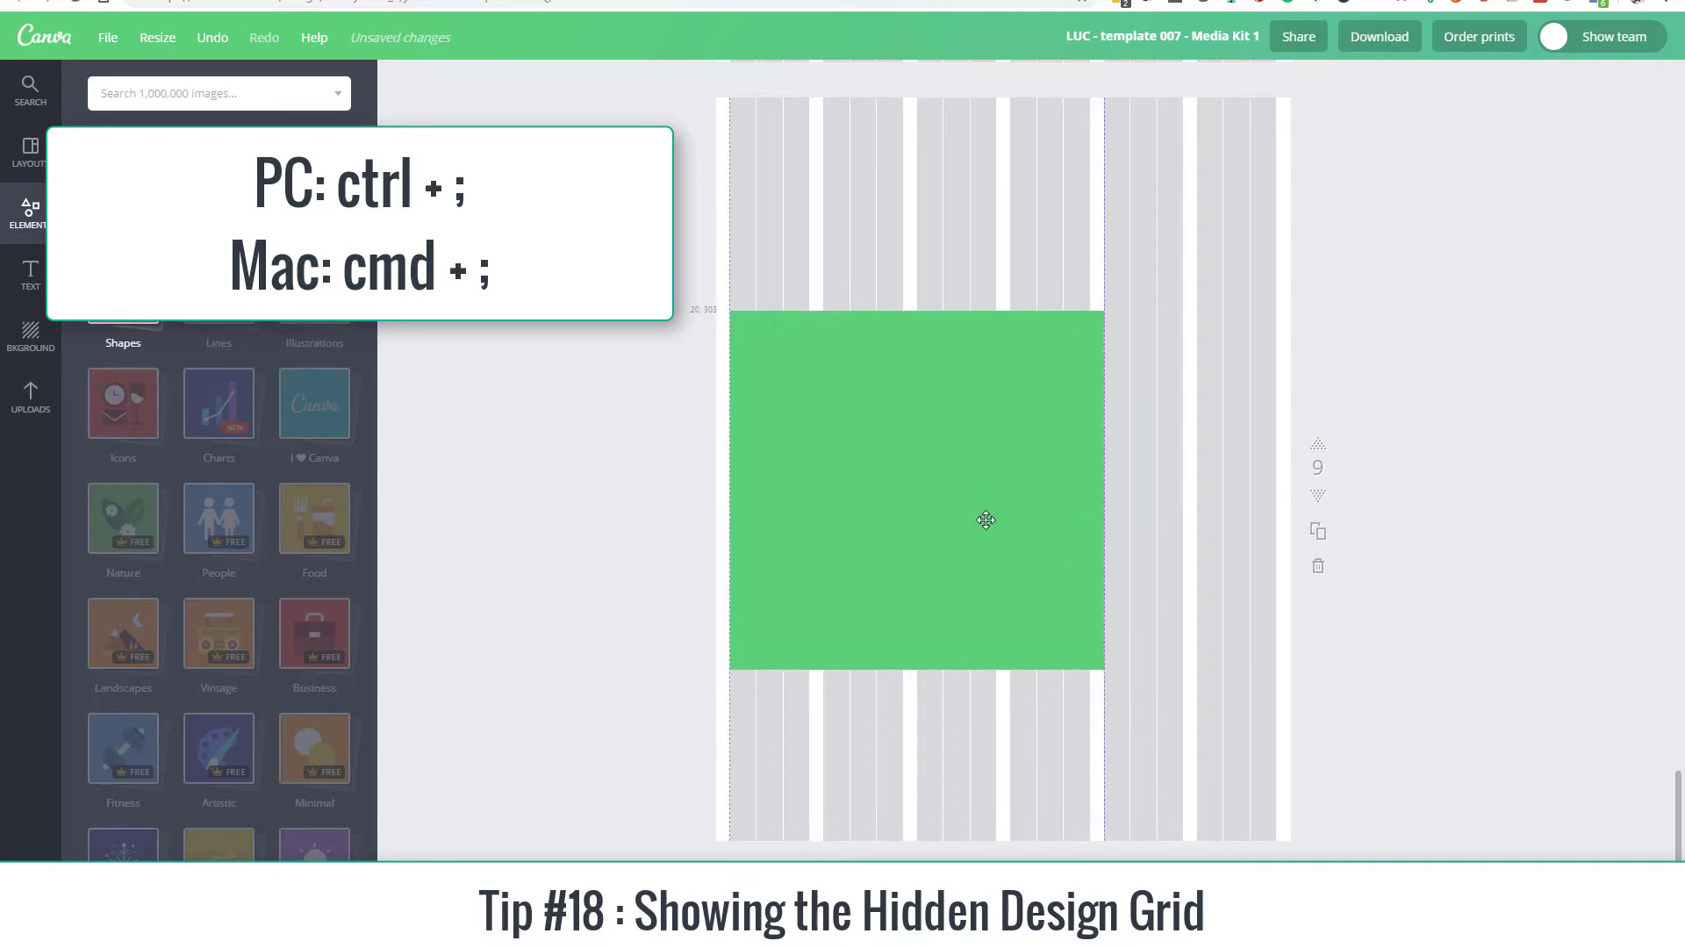
left_click(1089, 642)
left_click_drag(1102, 667, 857, 521)
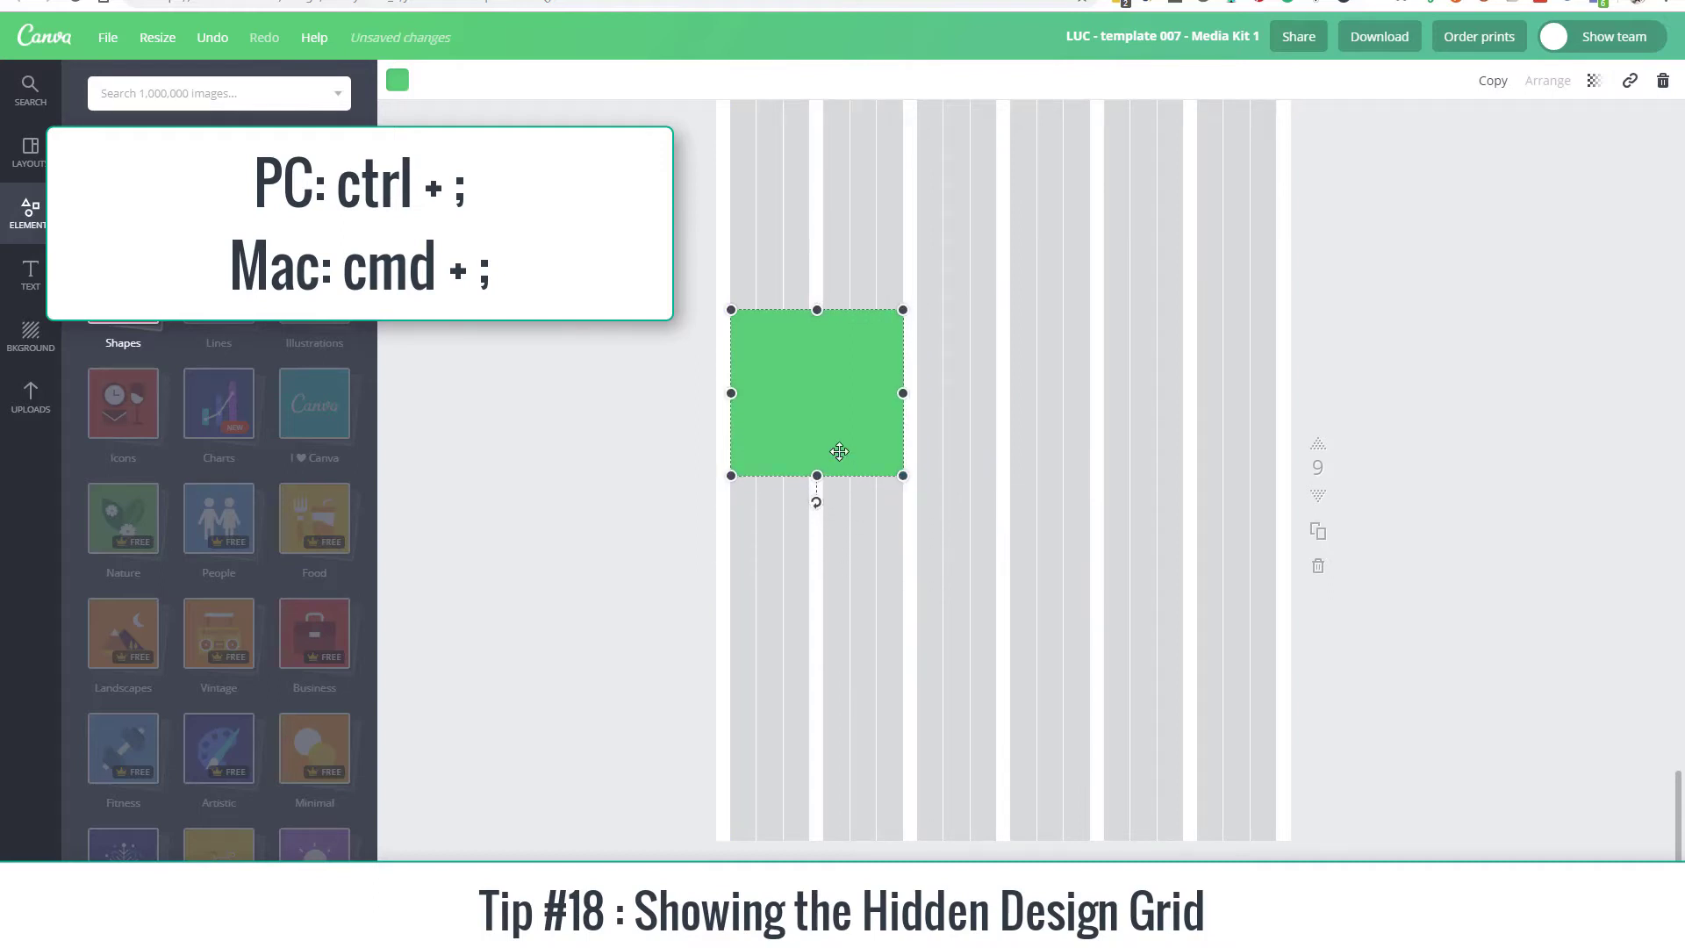
Step: Duplicate the green shape to form a row of three equal blocks, each spanning two wide columns of the design grid
left_click_drag(840, 451, 1205, 411)
key("ctrl+d")
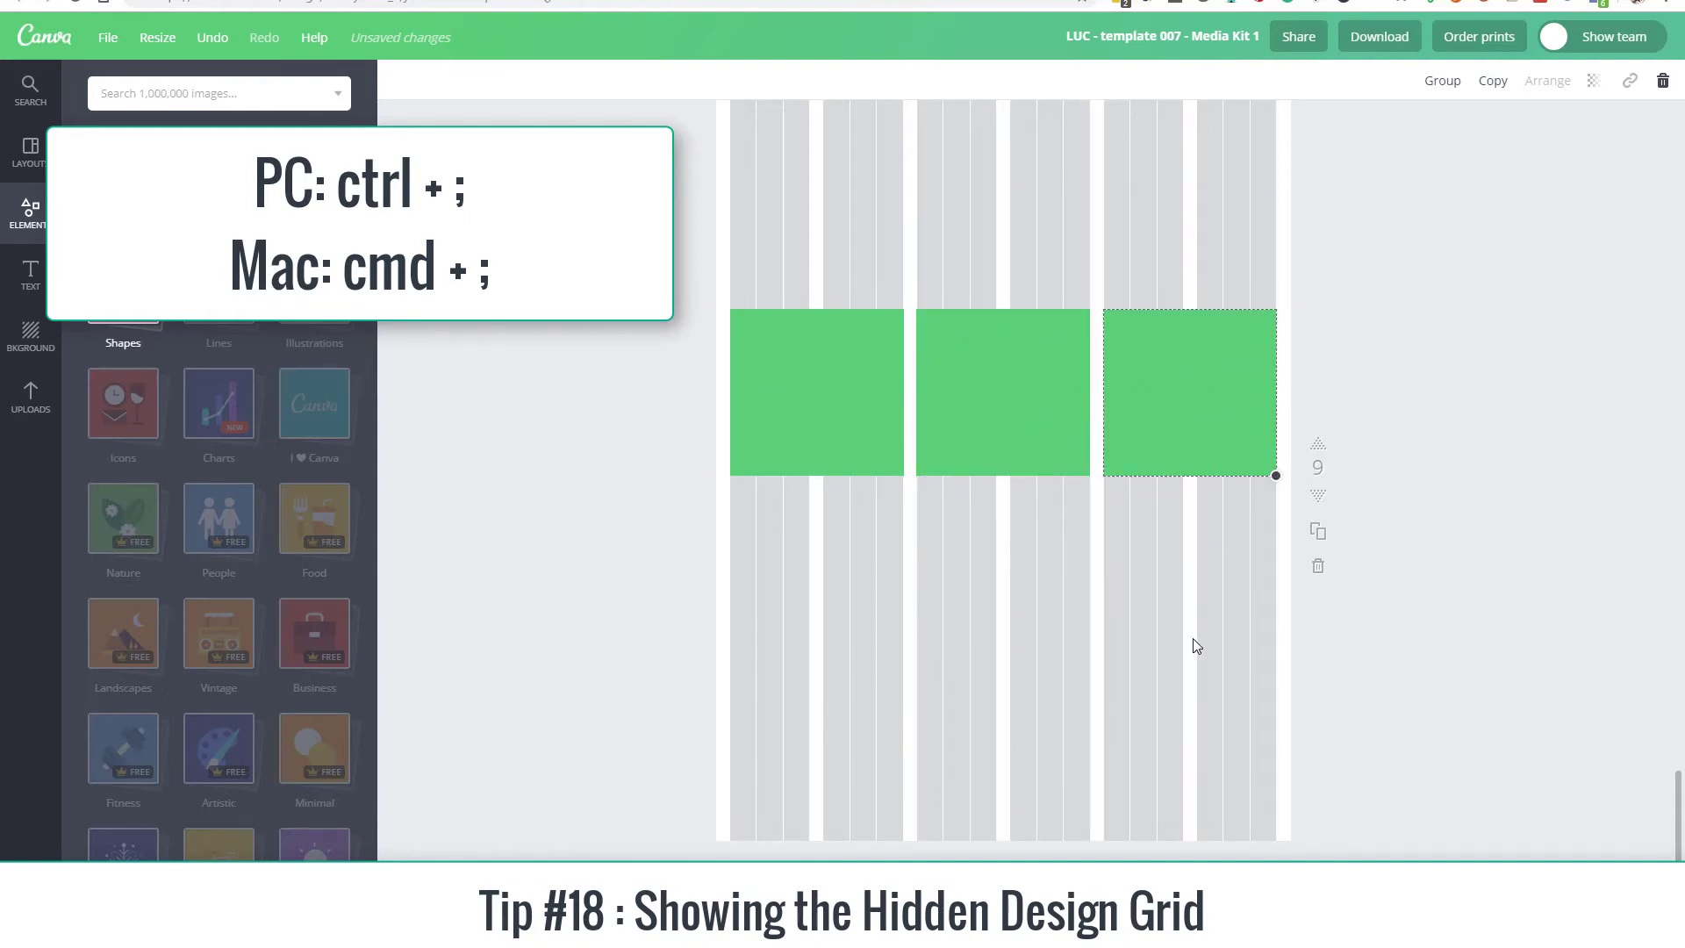